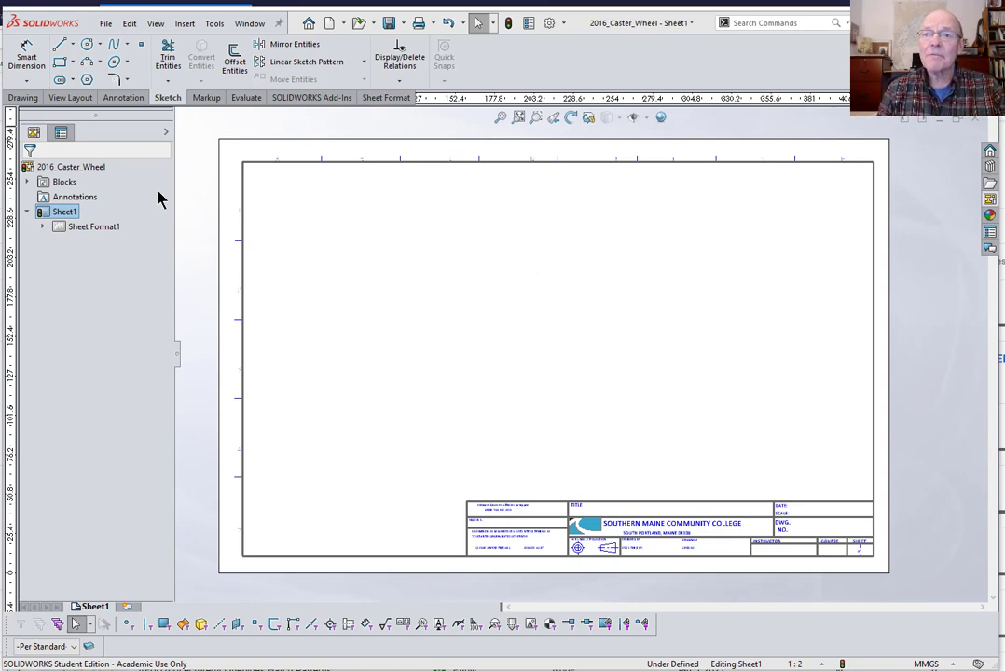
click(61, 100)
click(55, 73)
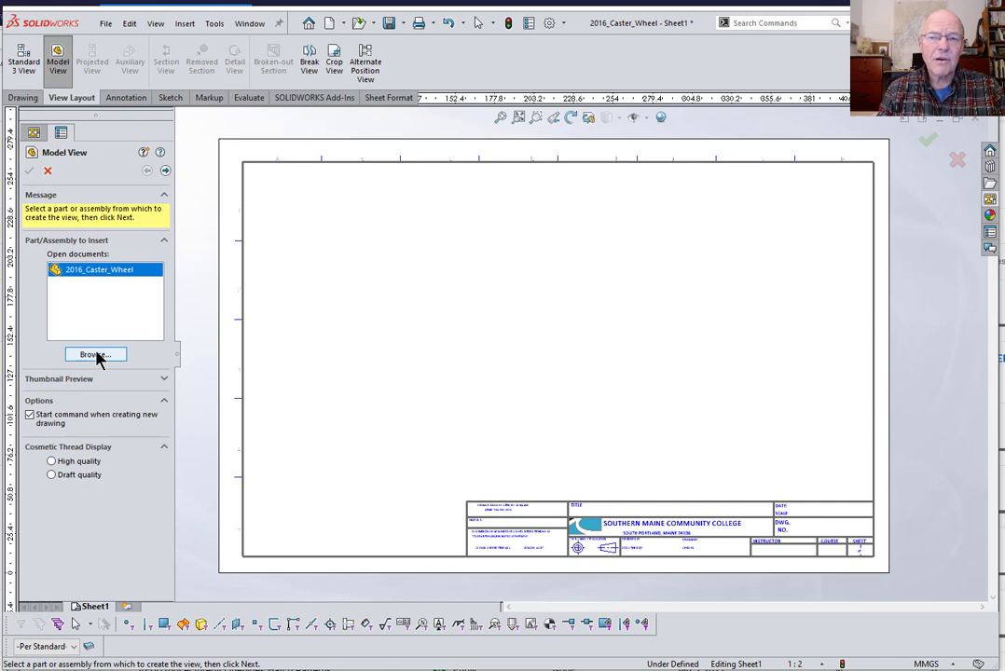
click(260, 173)
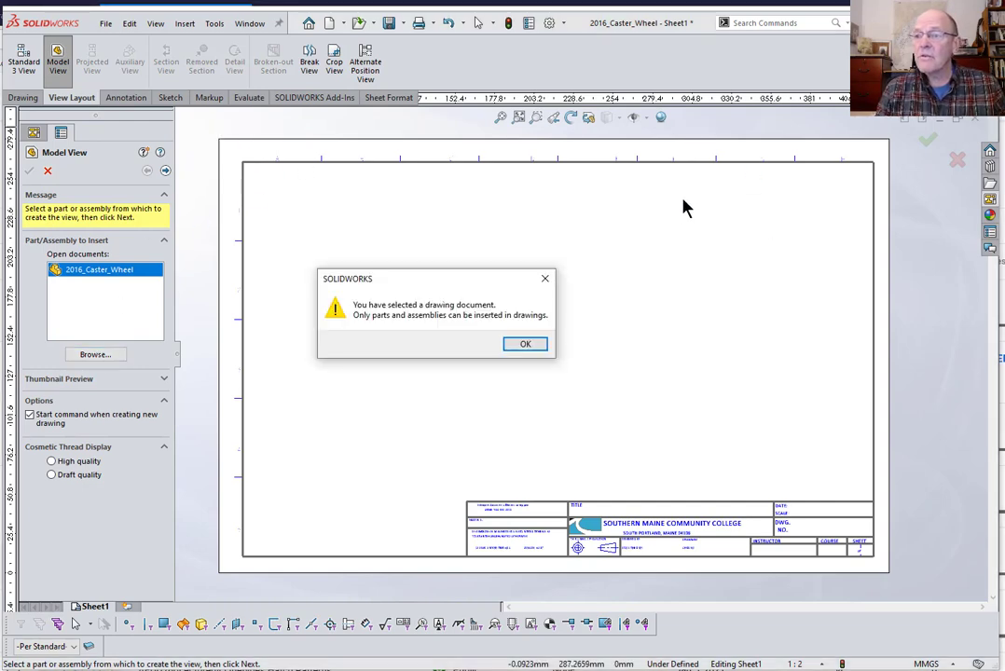
key(Return)
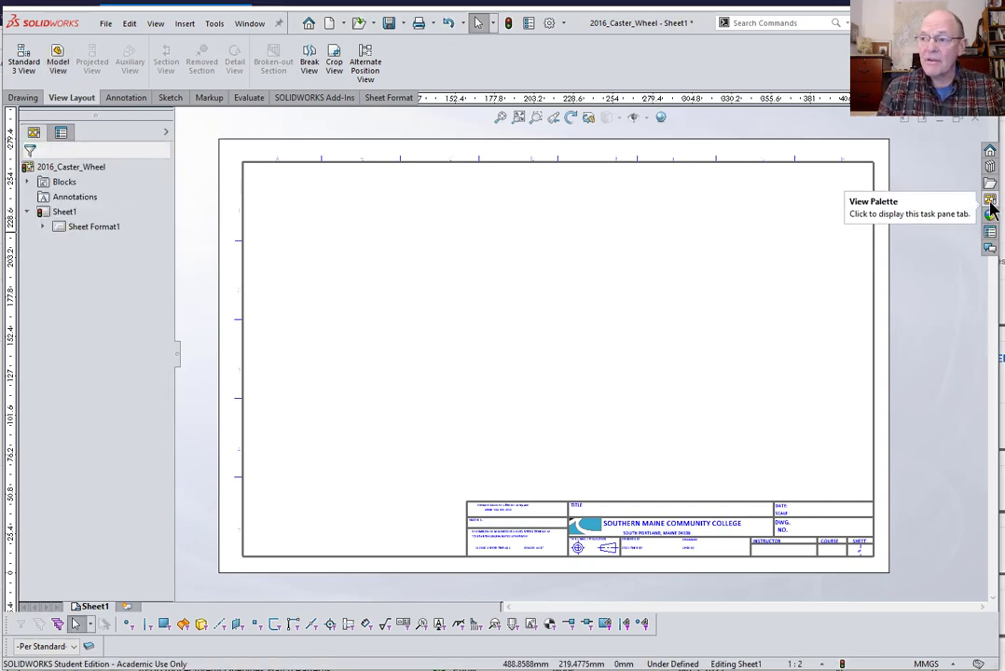
Step: Load the views of the 2016_Caster_Axle_Support-rev02 part into the View Palette
click(990, 200)
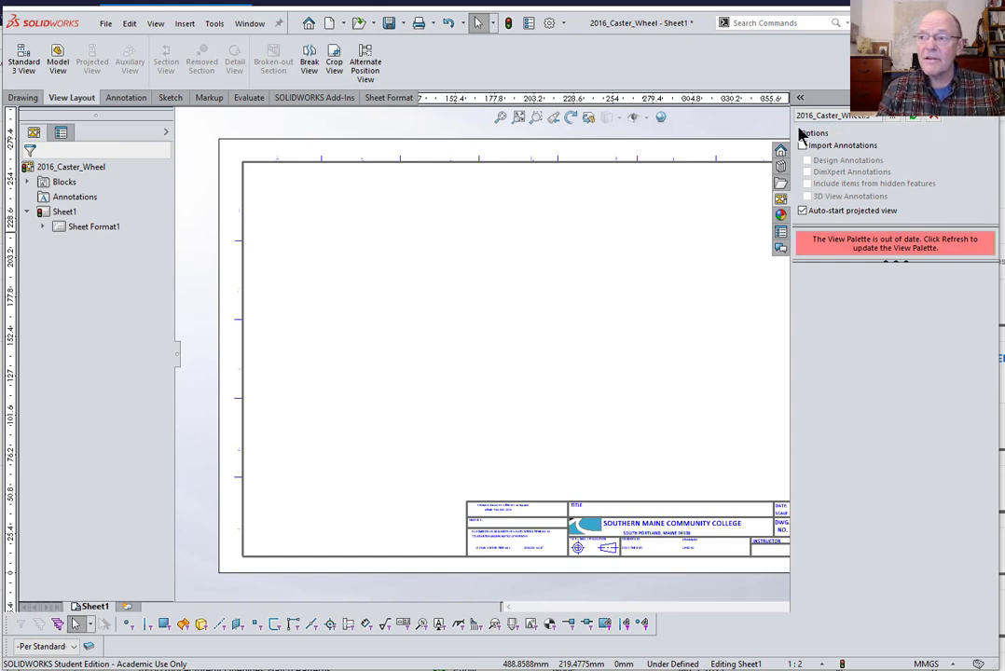
click(893, 118)
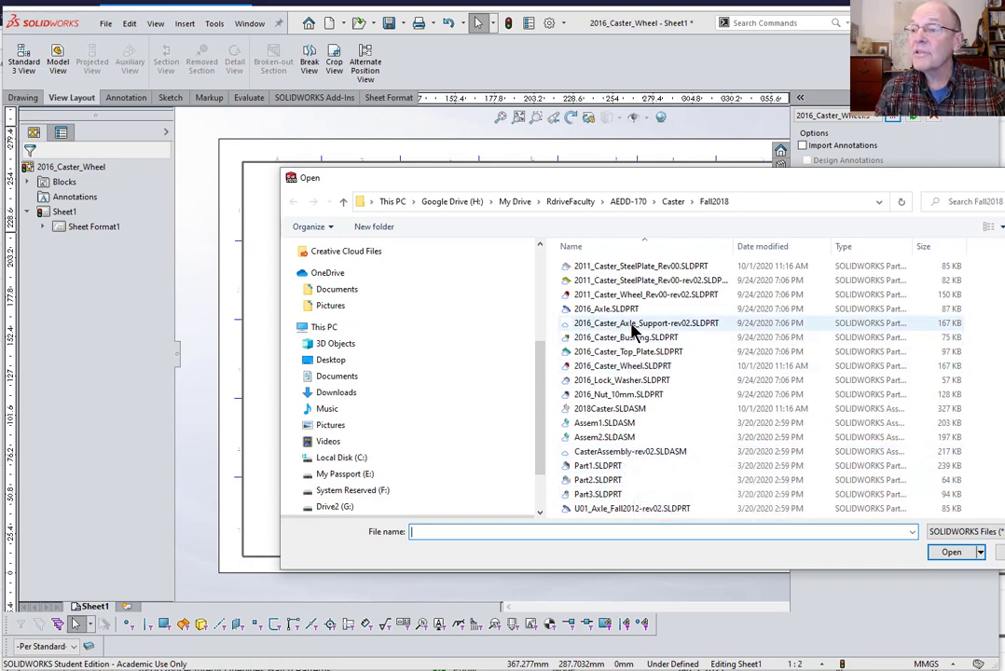
key(Escape)
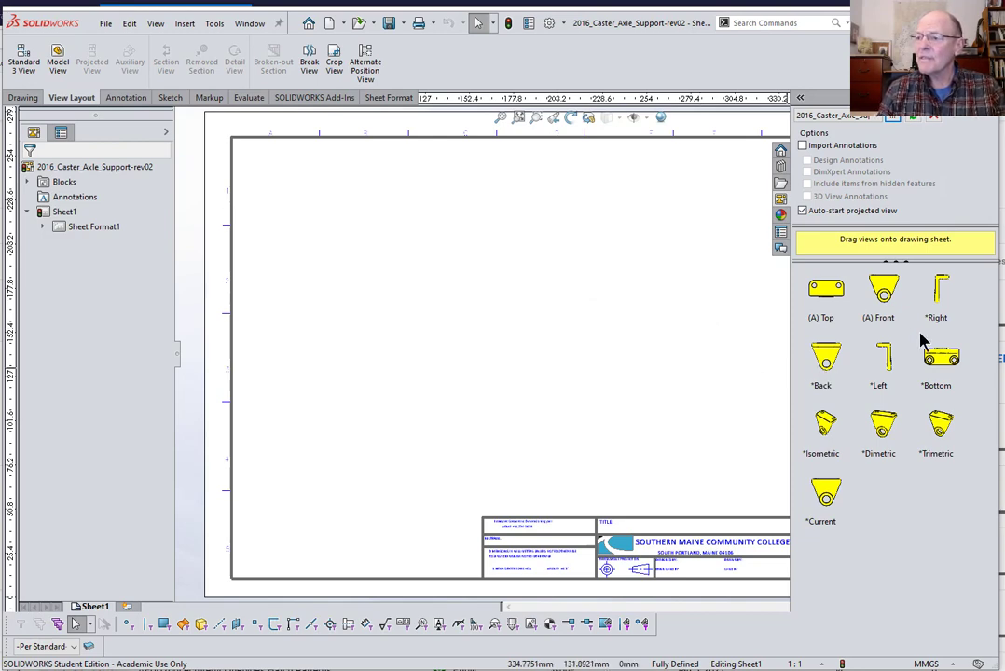
Step: Place the axle support's front view on the sheet and project a side view to its right
drag(884, 292, 436, 344)
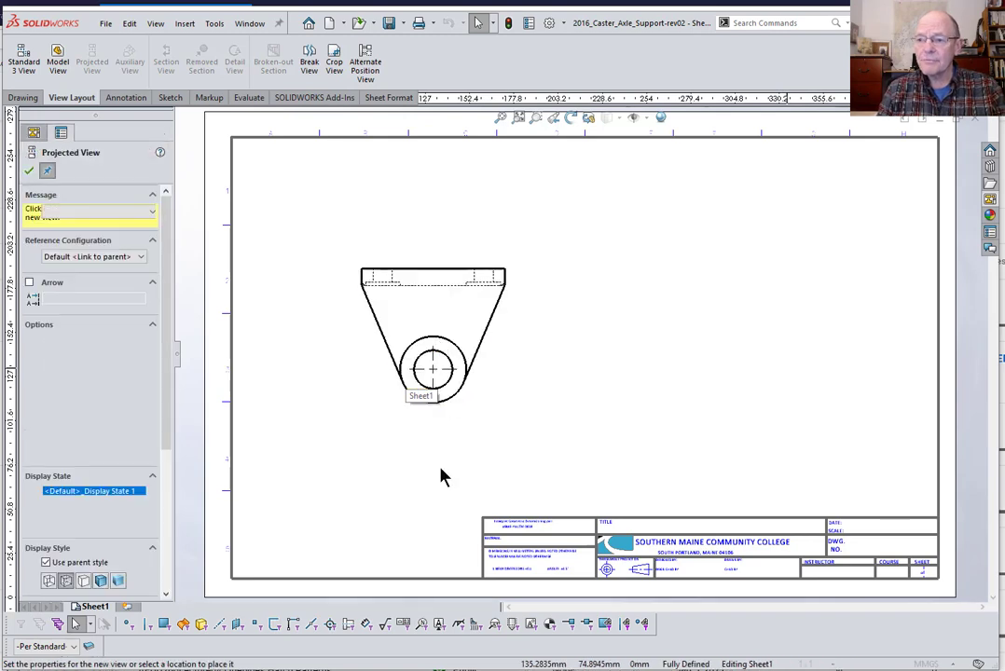
scroll(379, 389, down, 3)
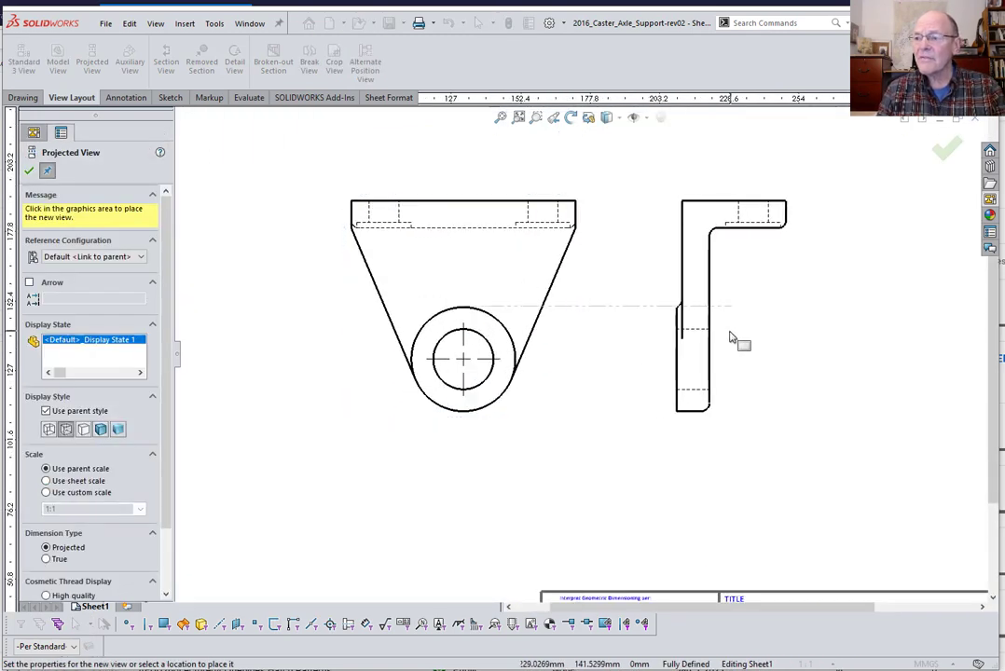
click(730, 338)
Step: Set the tangent edges to visible in both the front view and the projected side view
scroll(730, 338, down, 1)
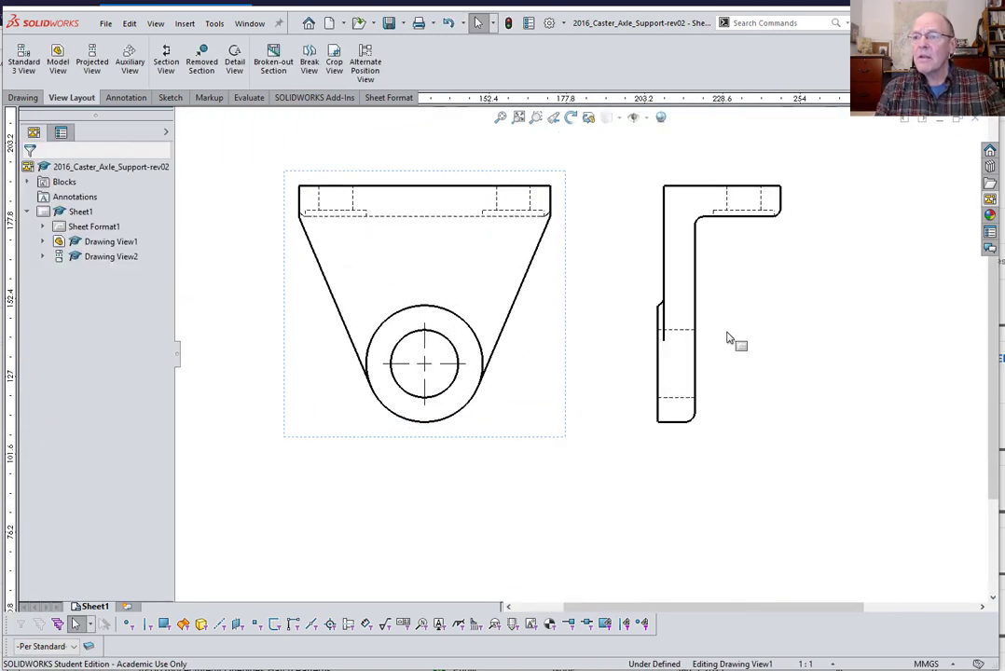
middle_drag(723, 346, 708, 381)
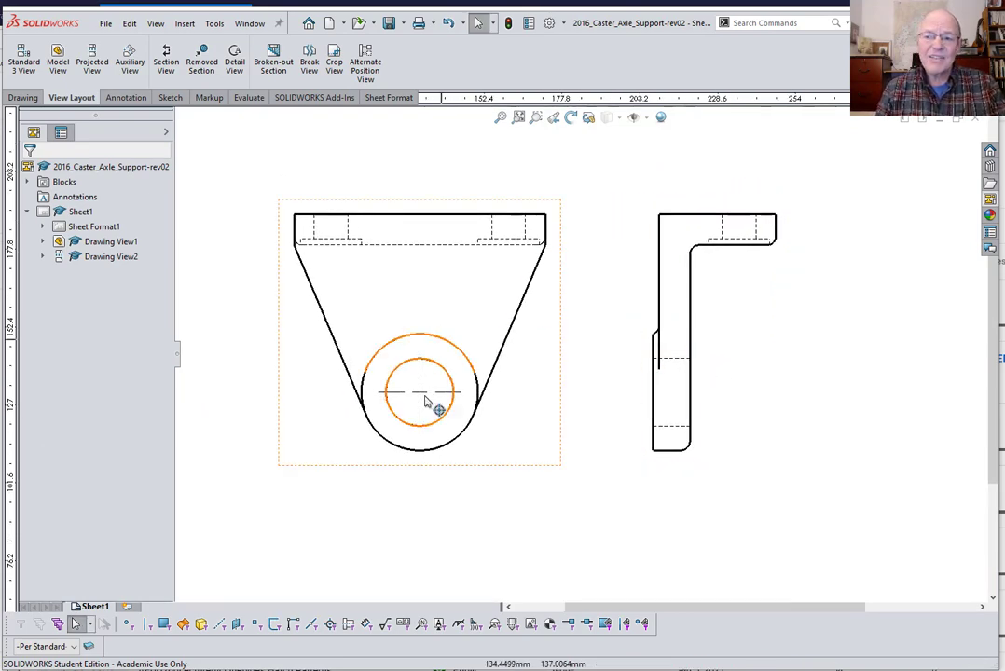
right_click(543, 431)
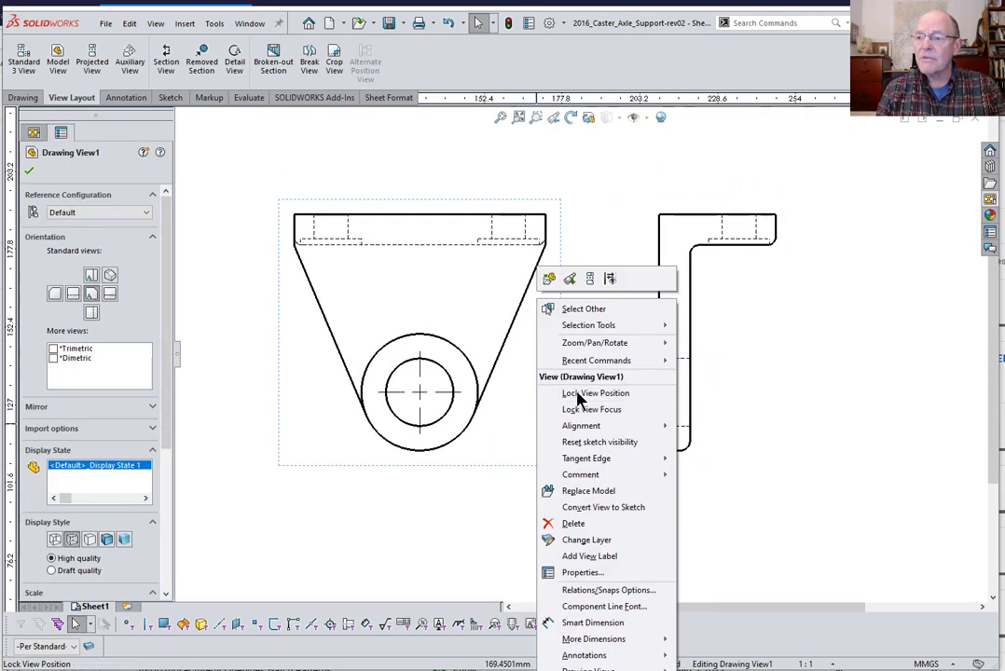
mouse_move(595, 458)
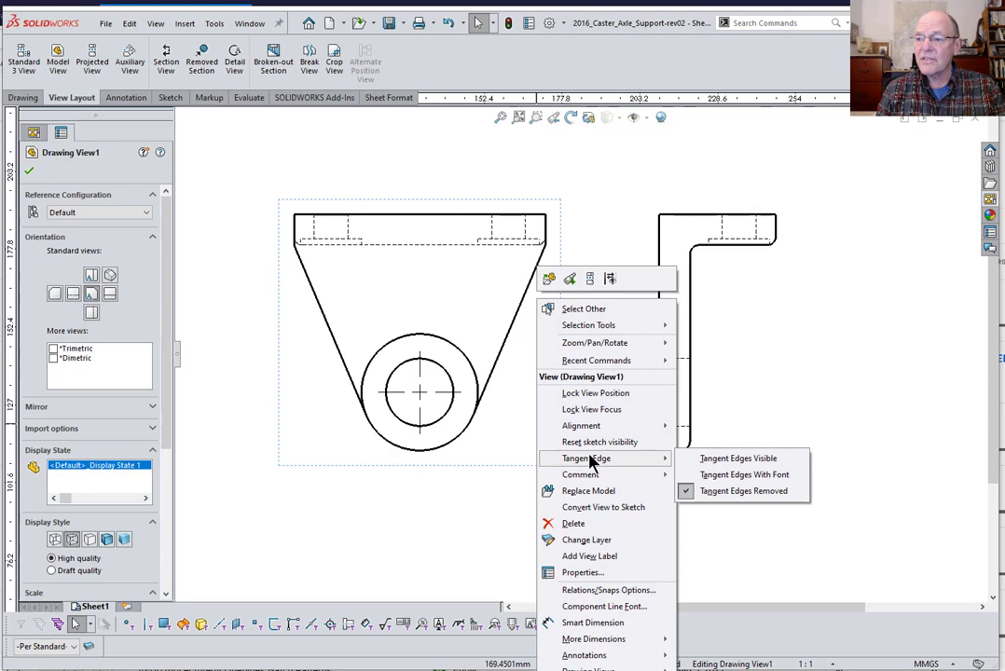
click(694, 458)
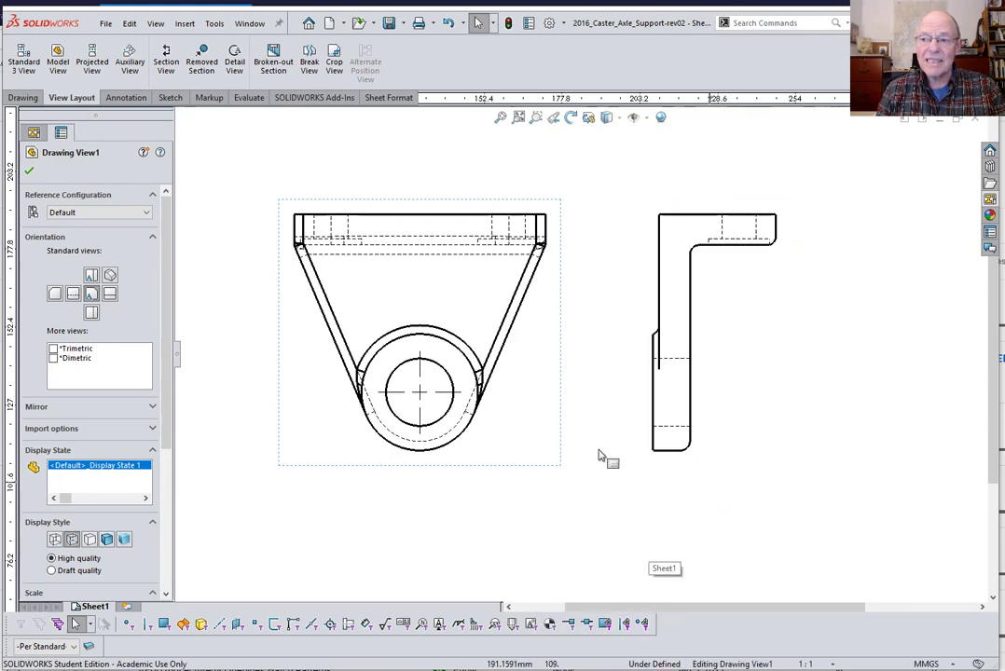
click(714, 453)
right_click(712, 456)
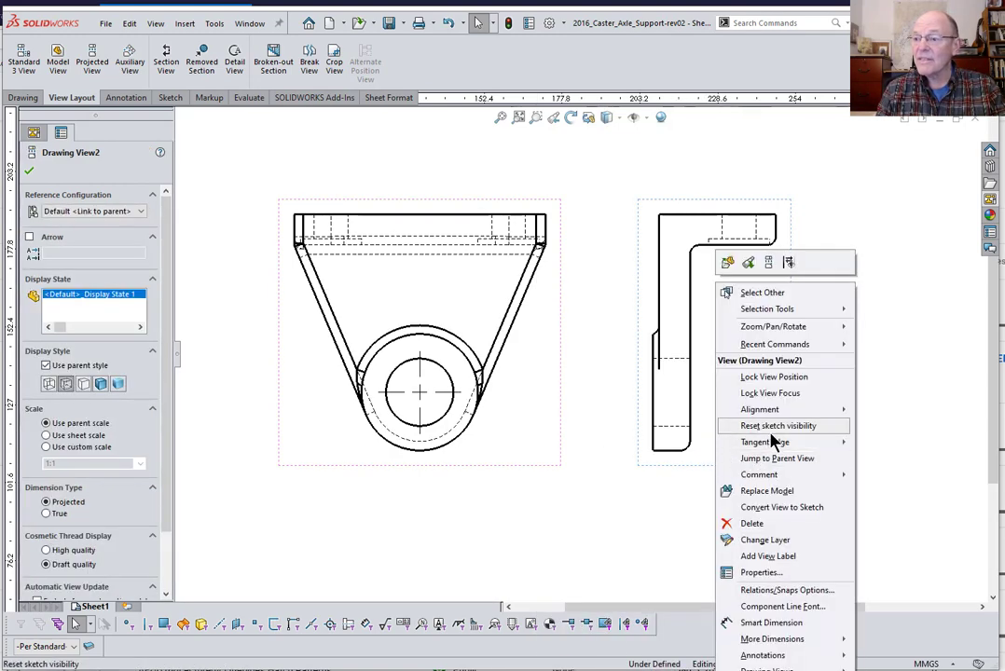
mouse_move(773, 444)
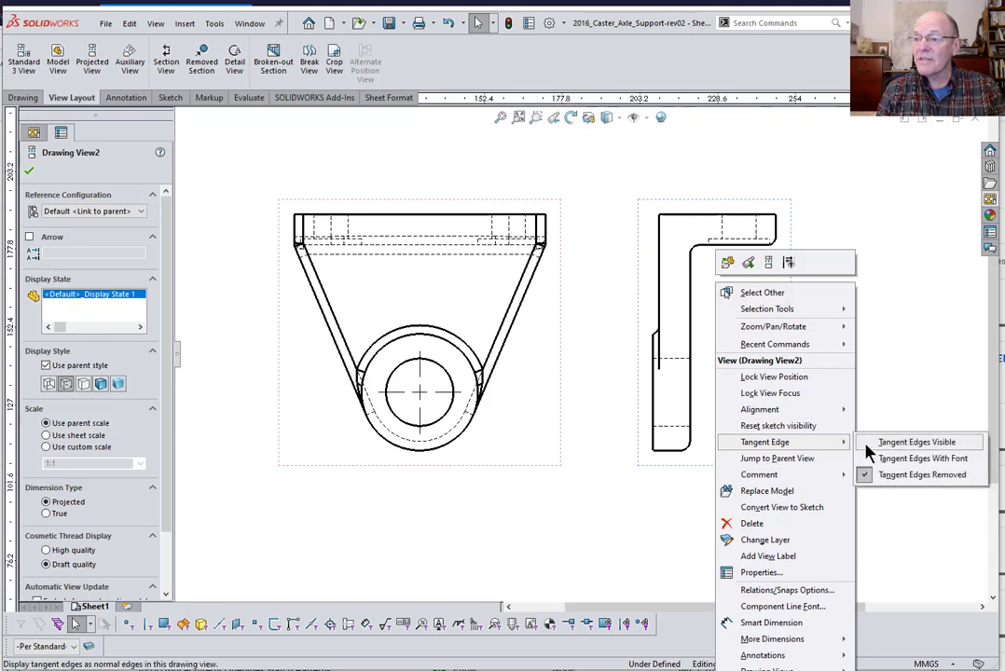
click(890, 441)
click(593, 494)
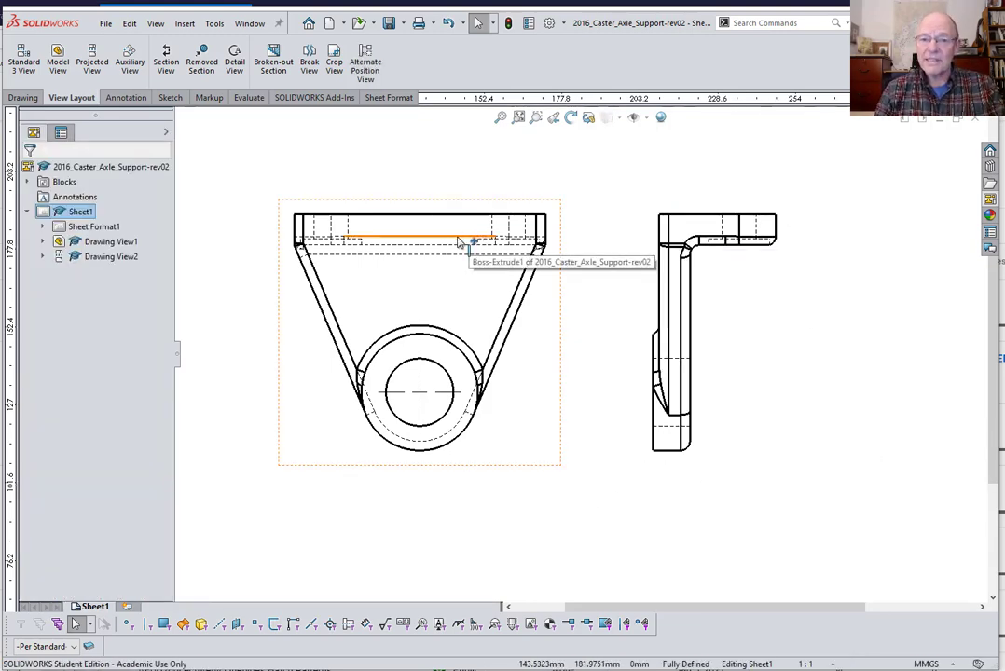
Step: Set the front view and the projected side view to Tangent Edges Removed
right_click(524, 420)
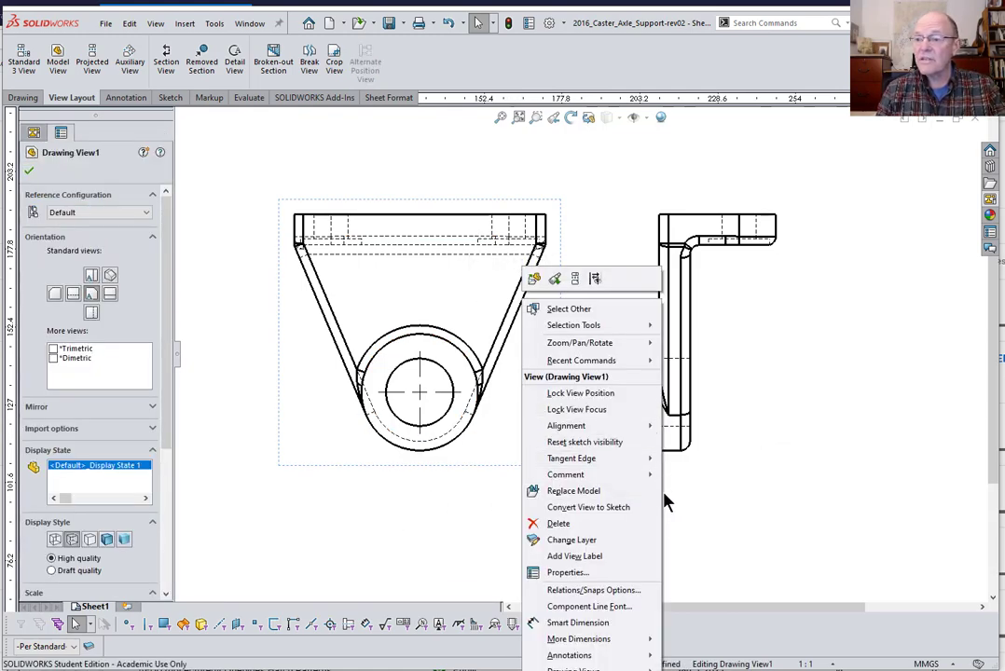
click(667, 501)
right_click(522, 432)
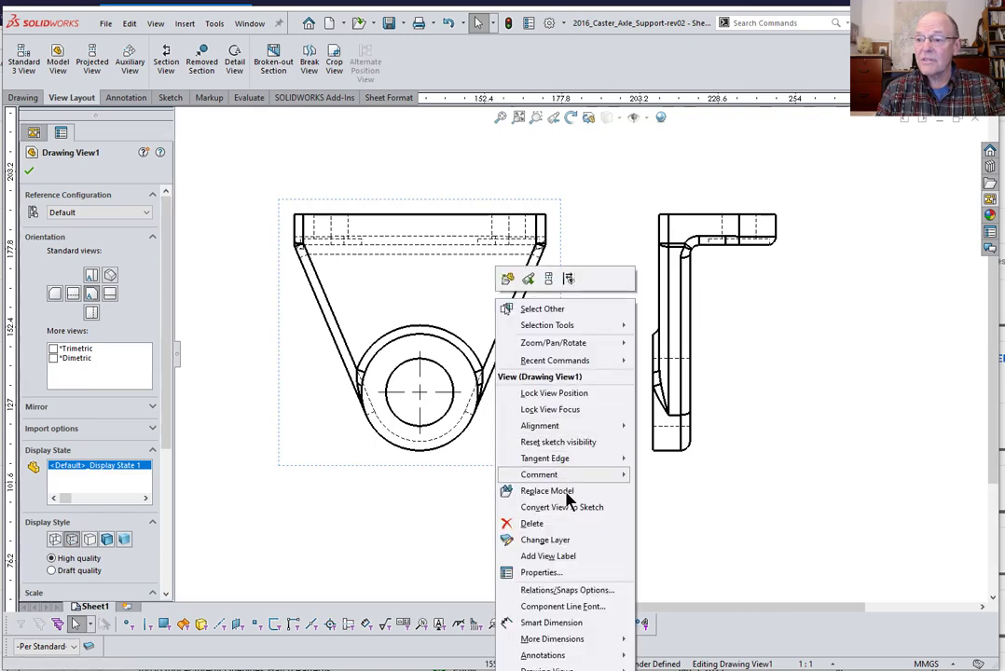
mouse_move(559, 459)
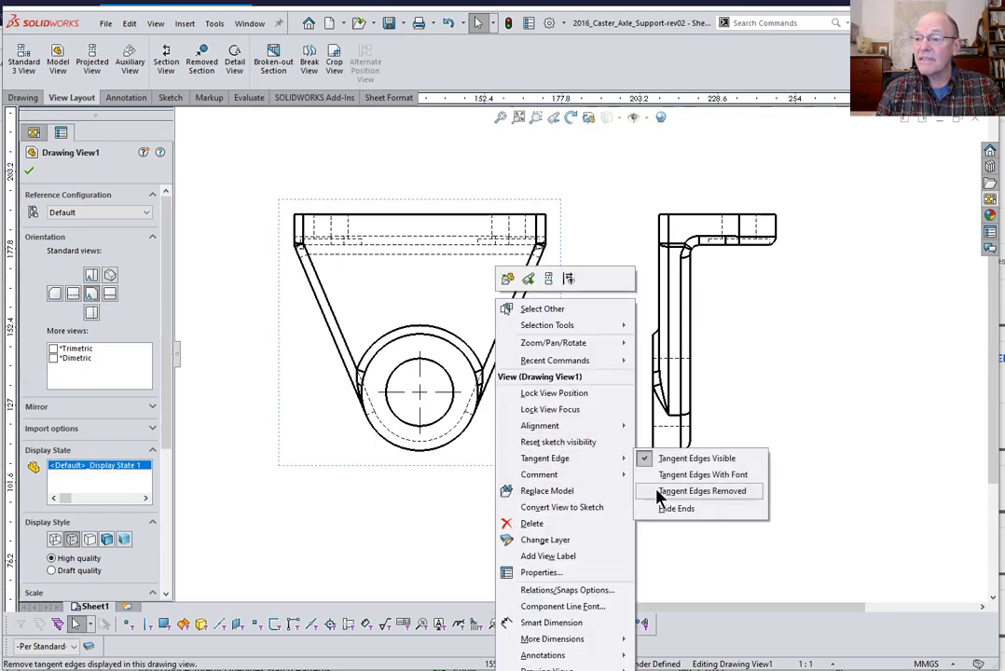
click(606, 492)
click(713, 435)
right_click(757, 431)
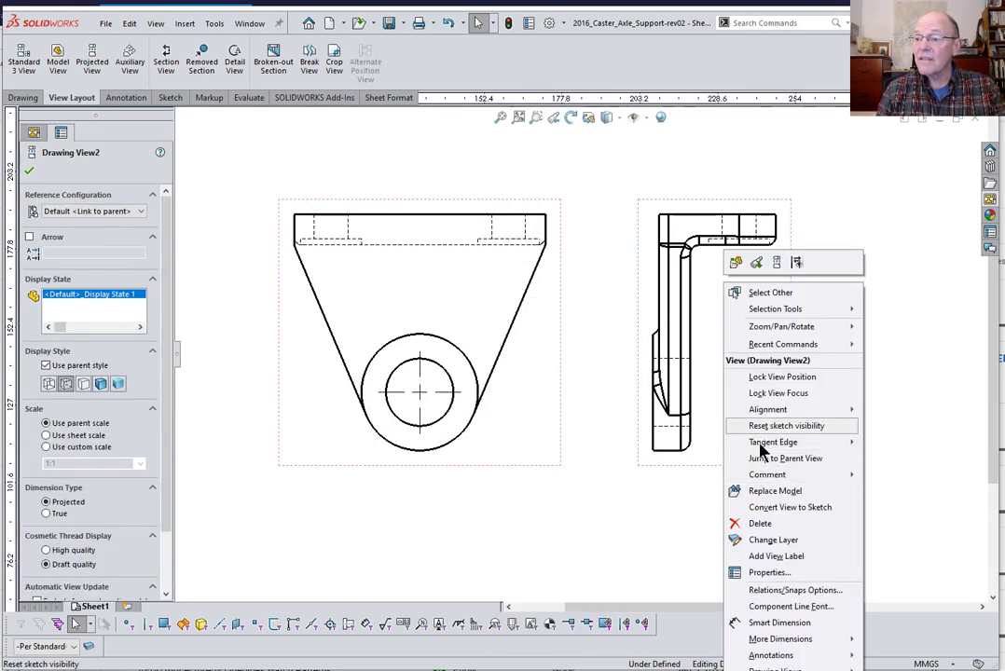
mouse_move(755, 446)
click(820, 474)
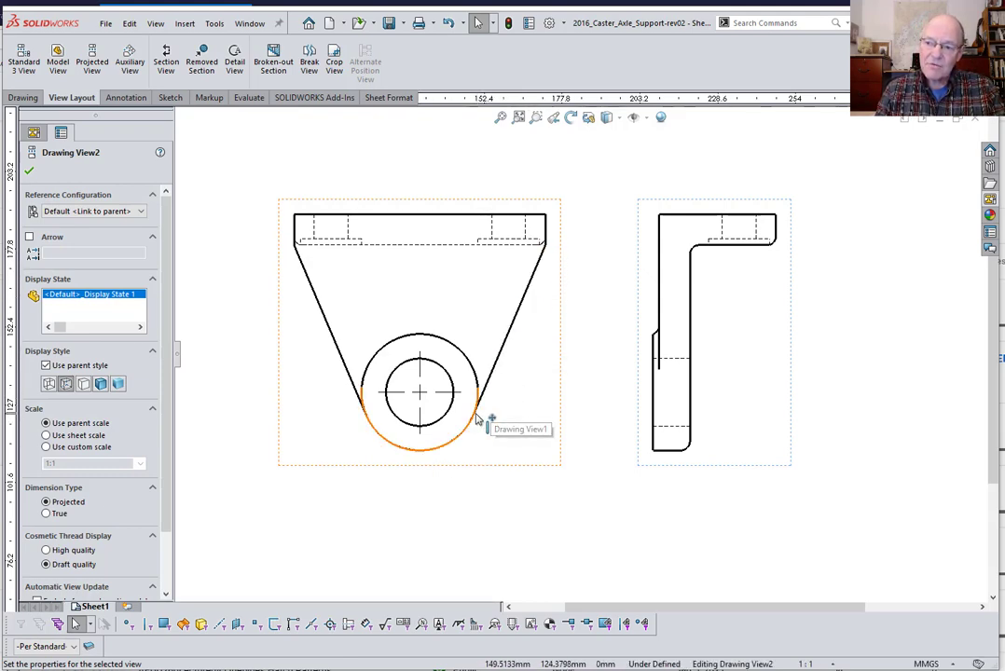
Step: Sketch a horizontal centerline about 84.8 mm long from the front view's right slanted edge, where it meets the lower arc, across the side view
click(170, 98)
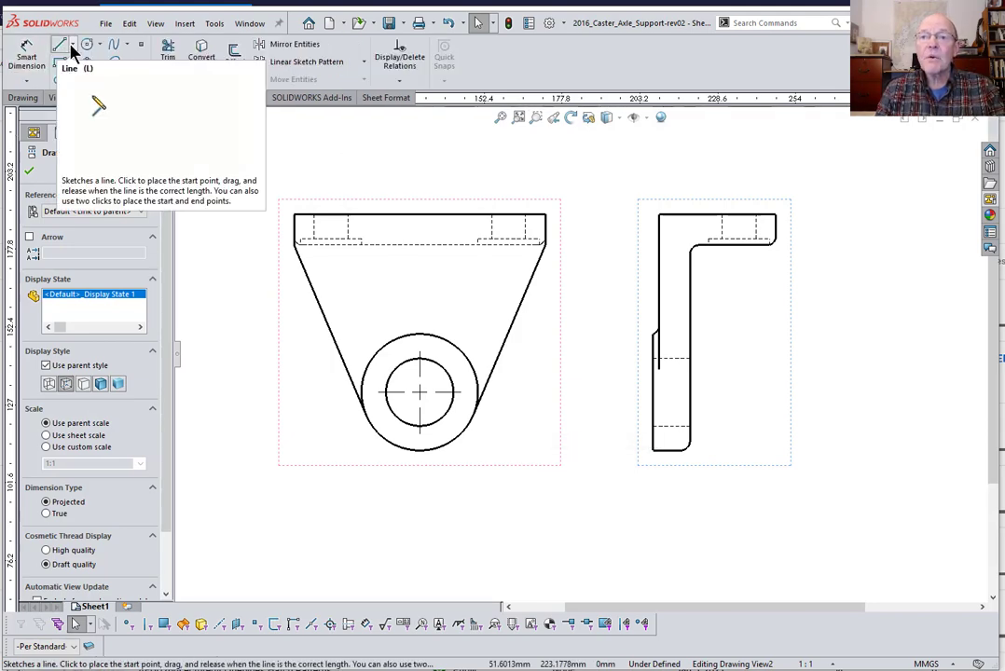
click(73, 45)
click(94, 76)
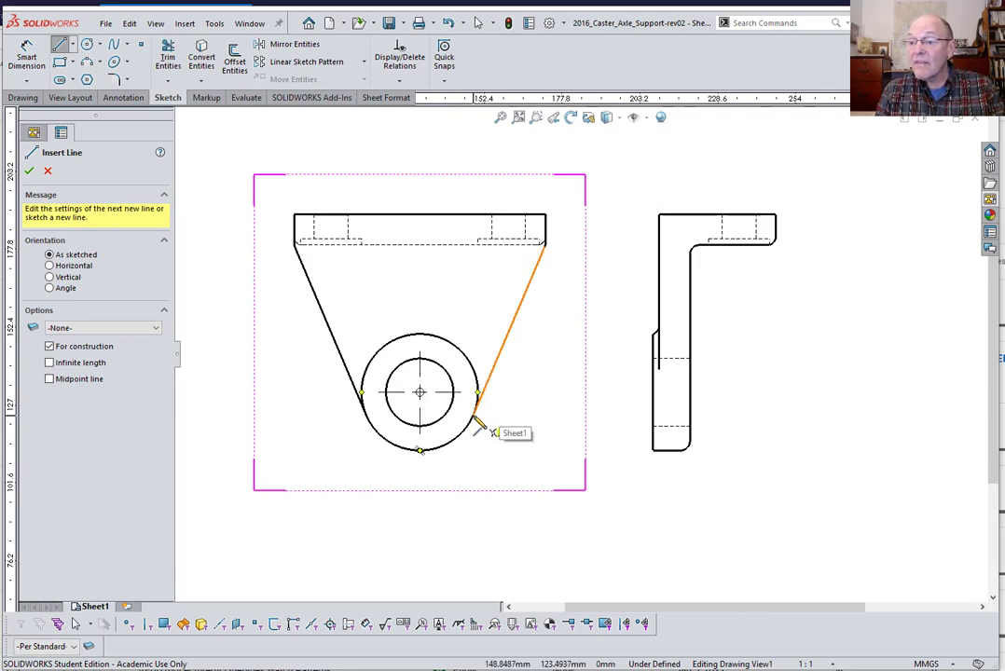
click(474, 415)
click(736, 415)
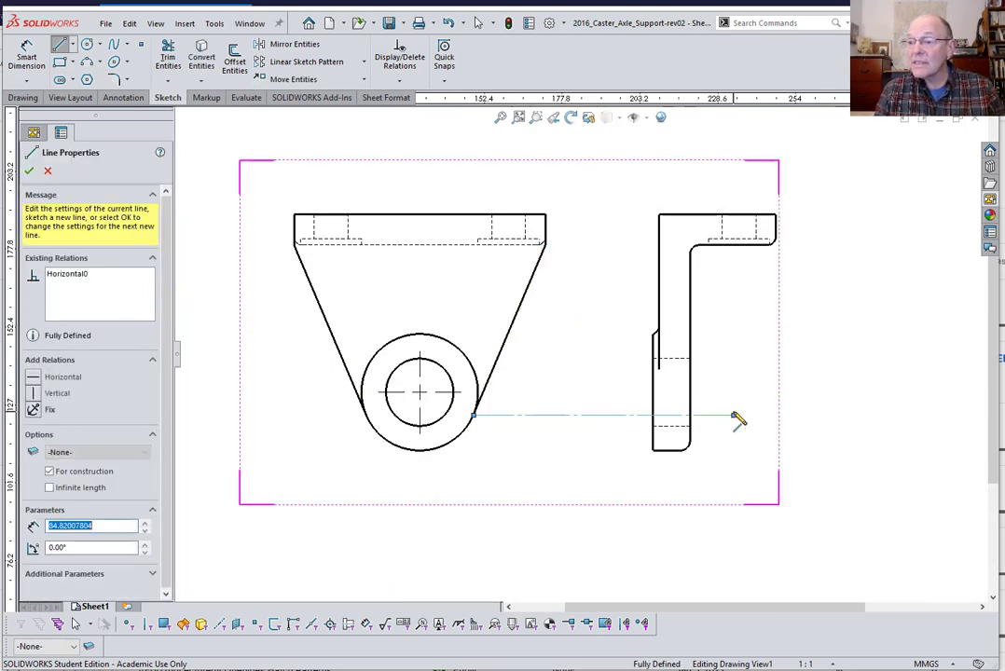
key(Escape)
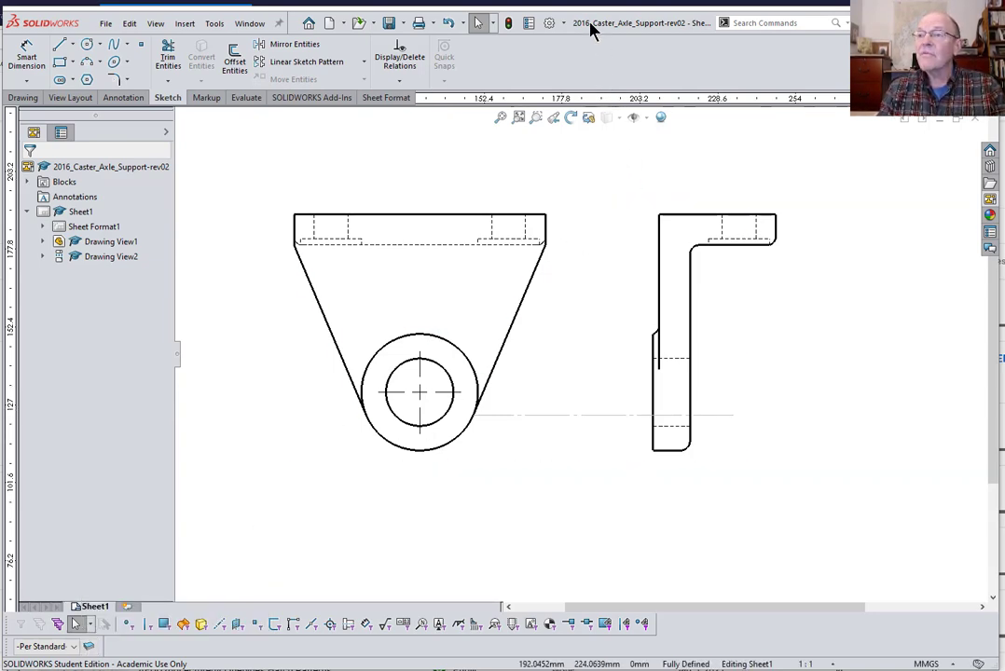
Step: Turn the display of the Layer toolbar off and back on
right_click(585, 64)
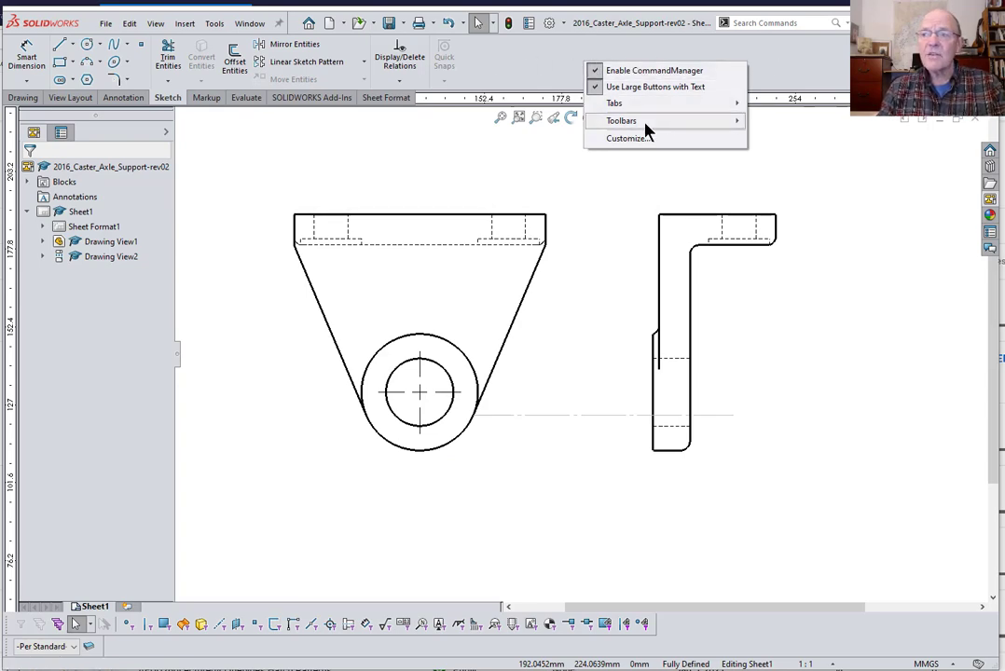
mouse_move(643, 122)
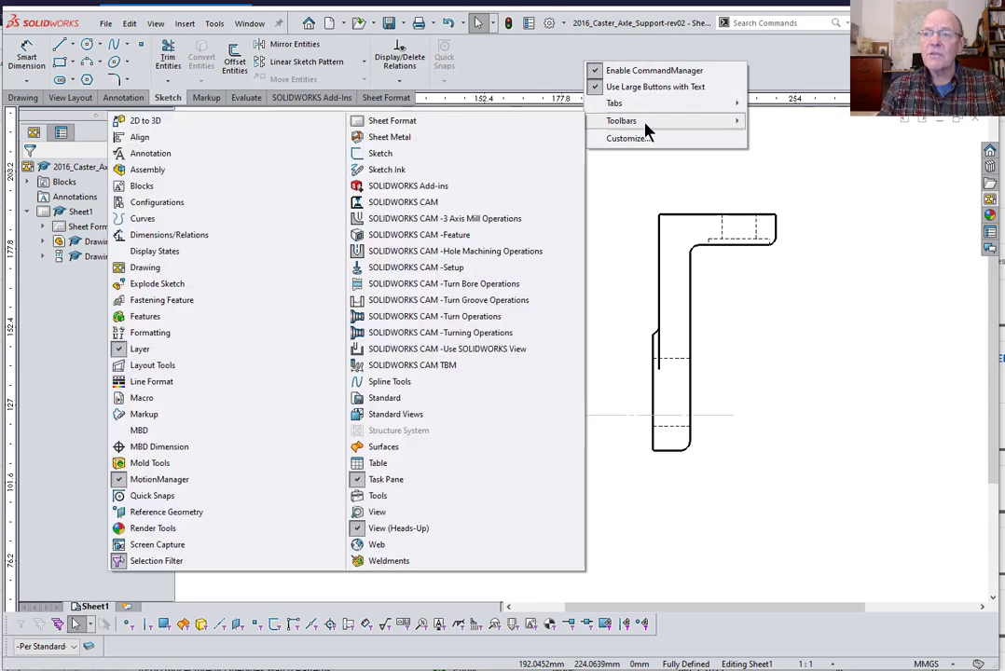
click(119, 351)
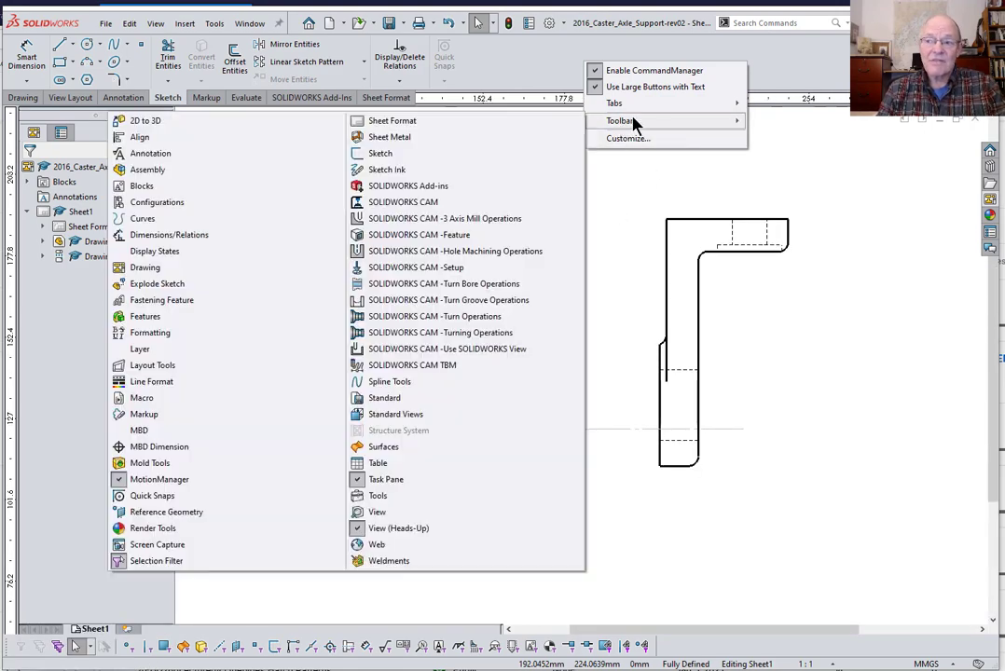
click(117, 354)
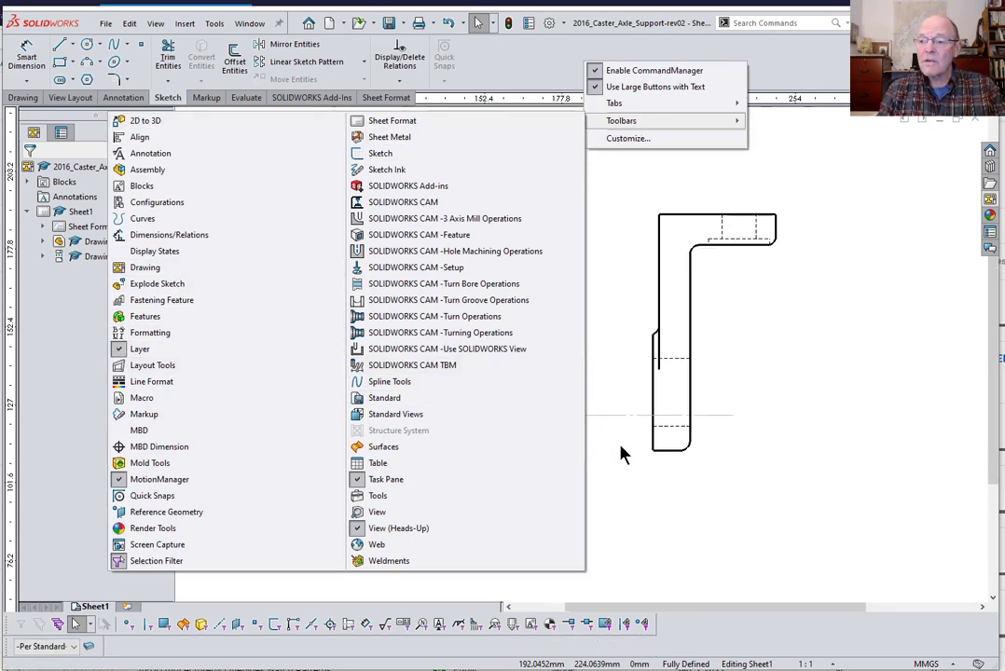
click(657, 494)
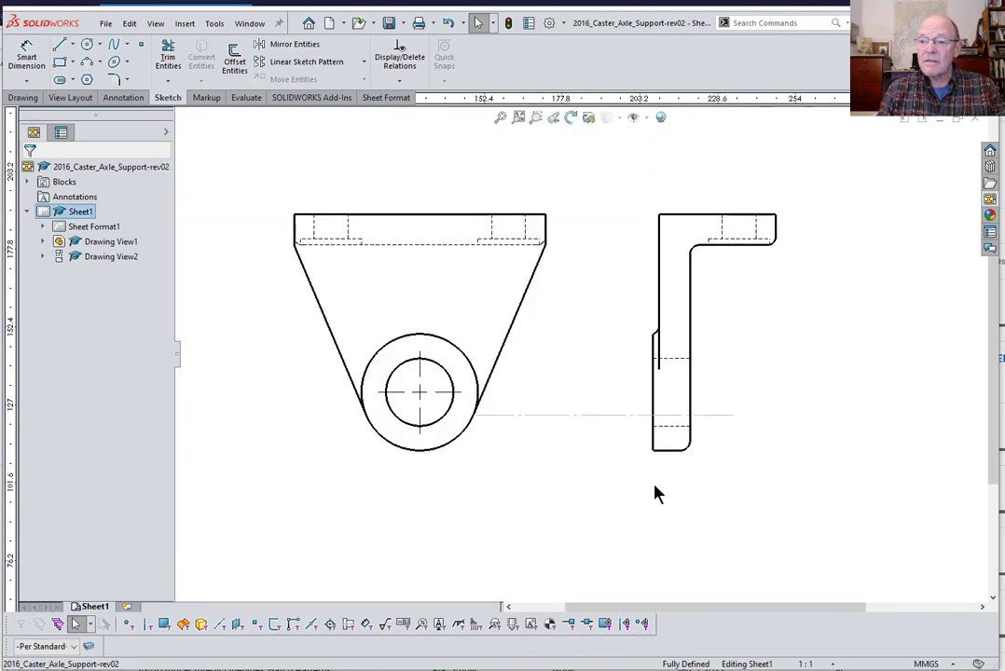
Step: Make BOR the current layer and delete the existing obj layer from the drawing
click(89, 648)
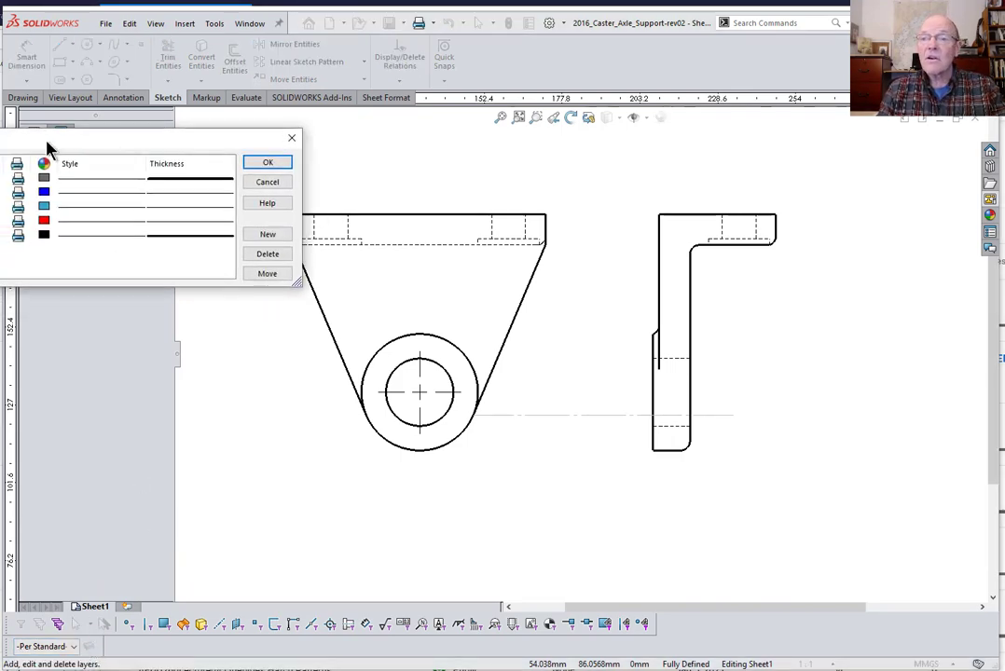
click(179, 299)
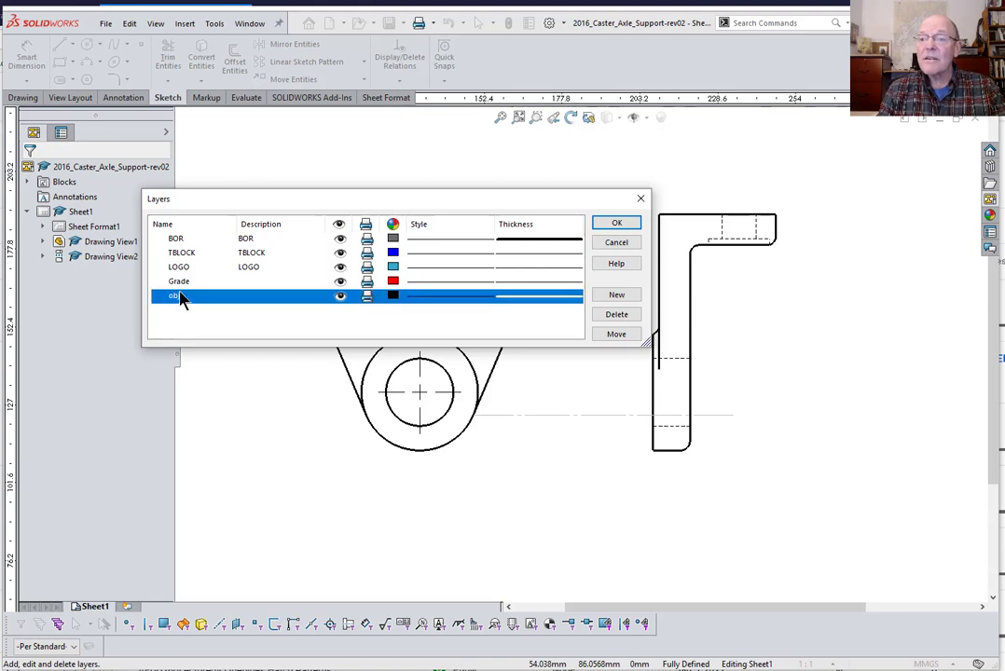
click(608, 319)
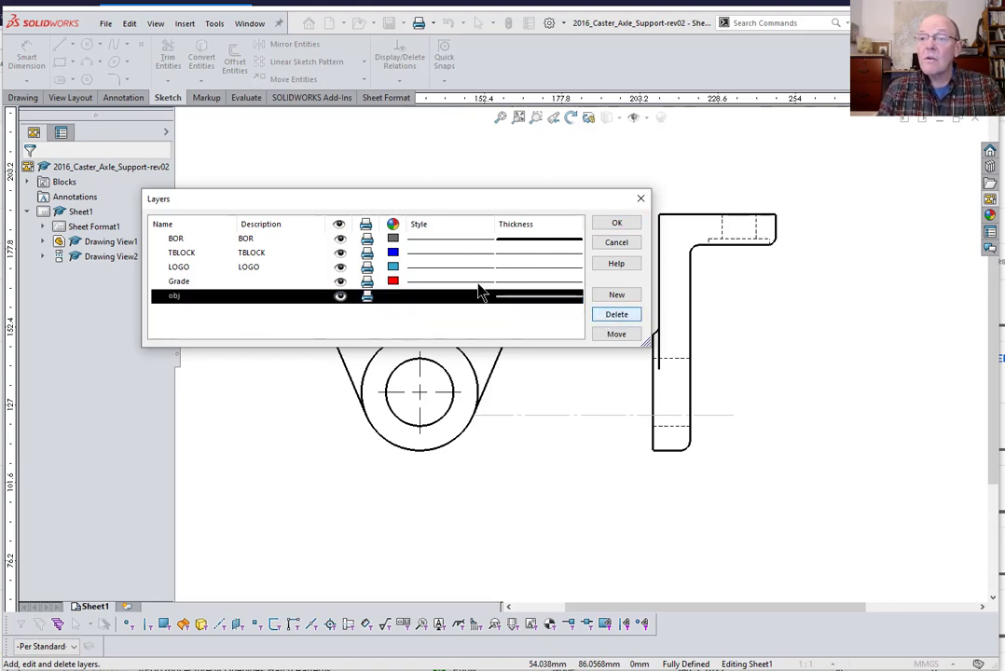
click(166, 241)
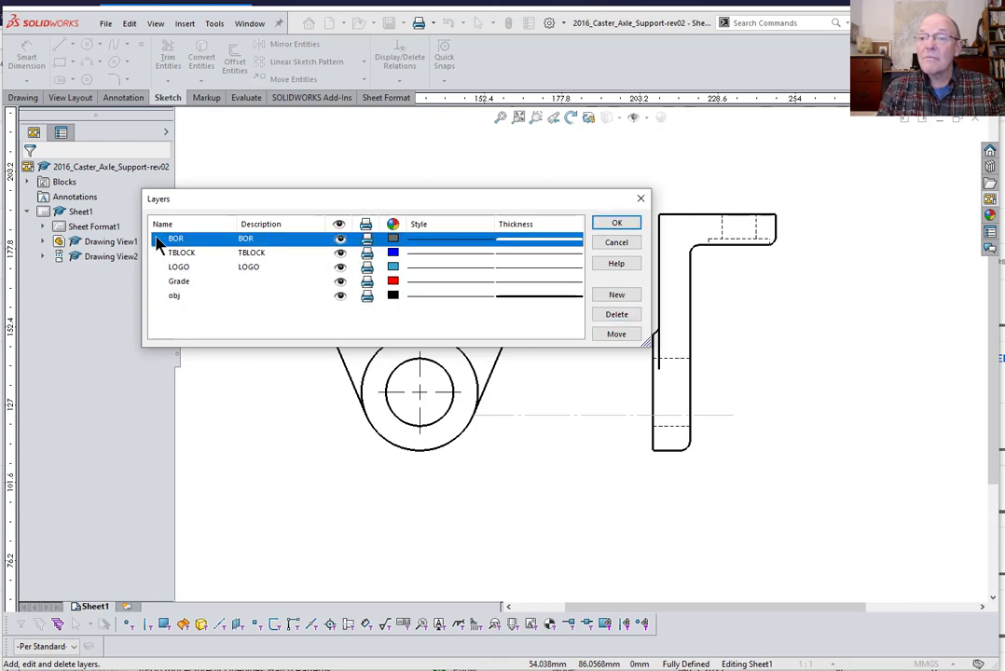
click(177, 297)
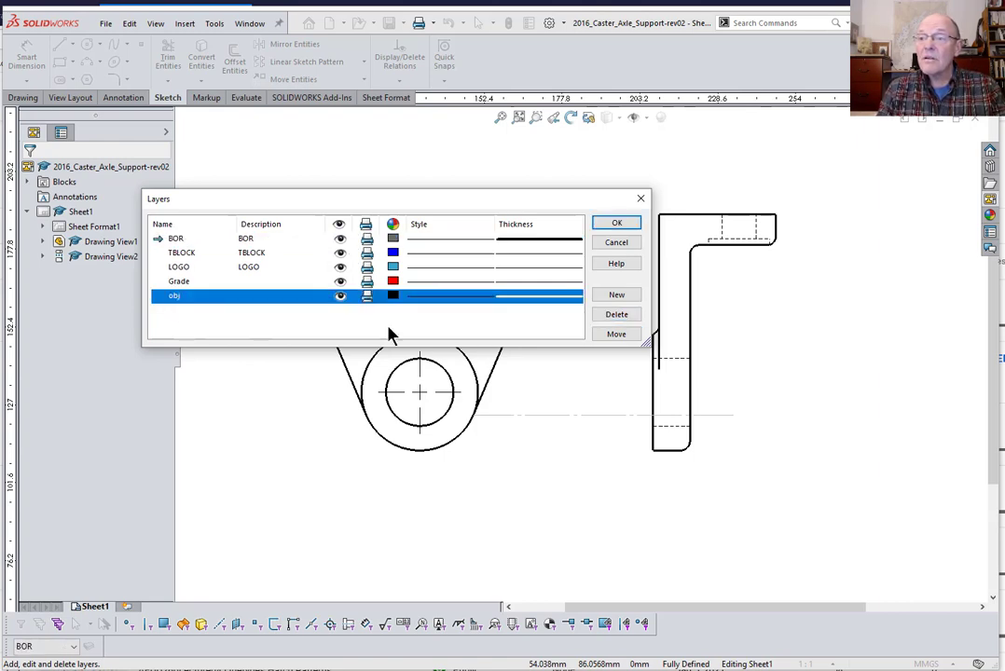
click(626, 314)
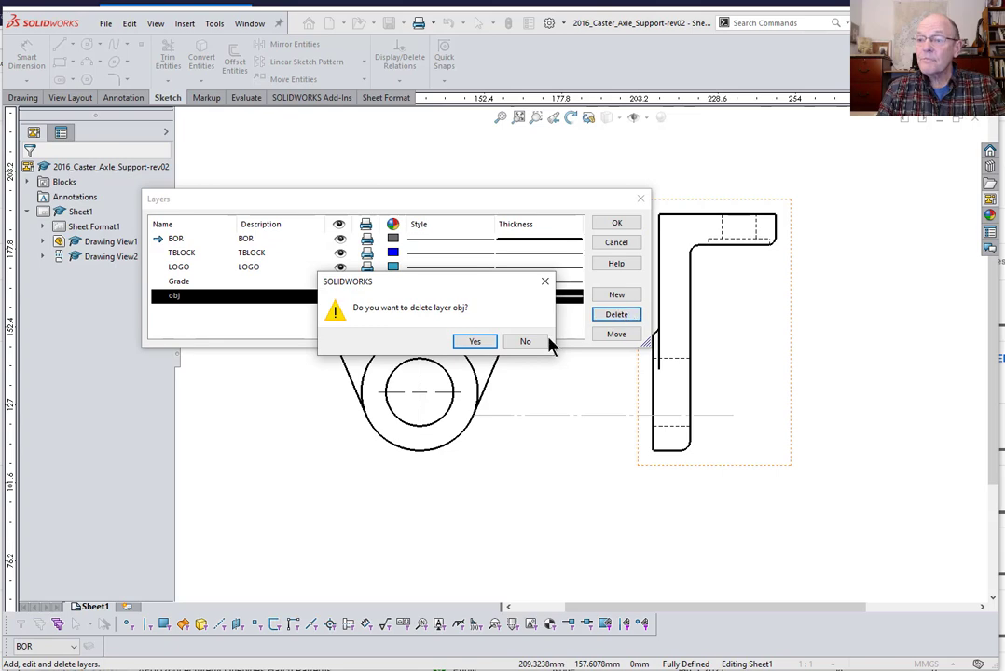
click(490, 342)
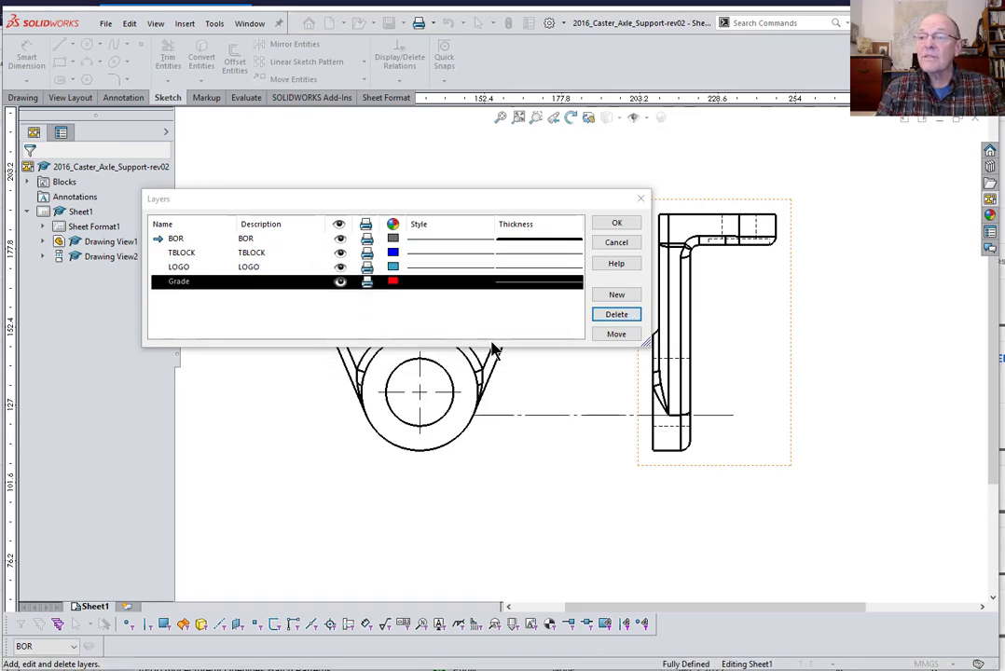
Step: Create a new layer named obj with a 0.35 mm line thickness and accept the layer settings
click(618, 296)
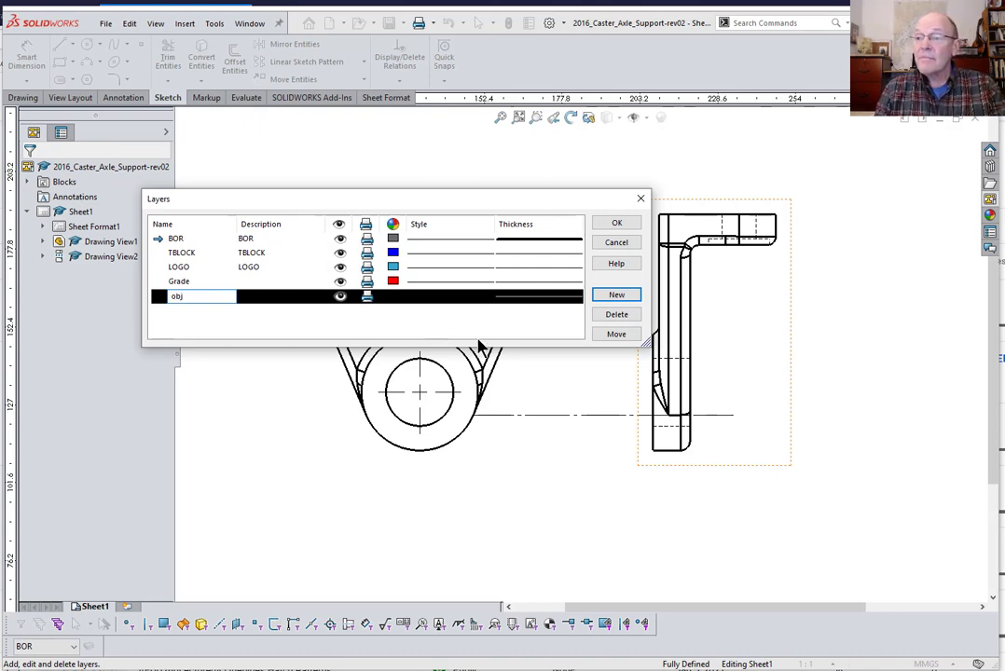
click(529, 299)
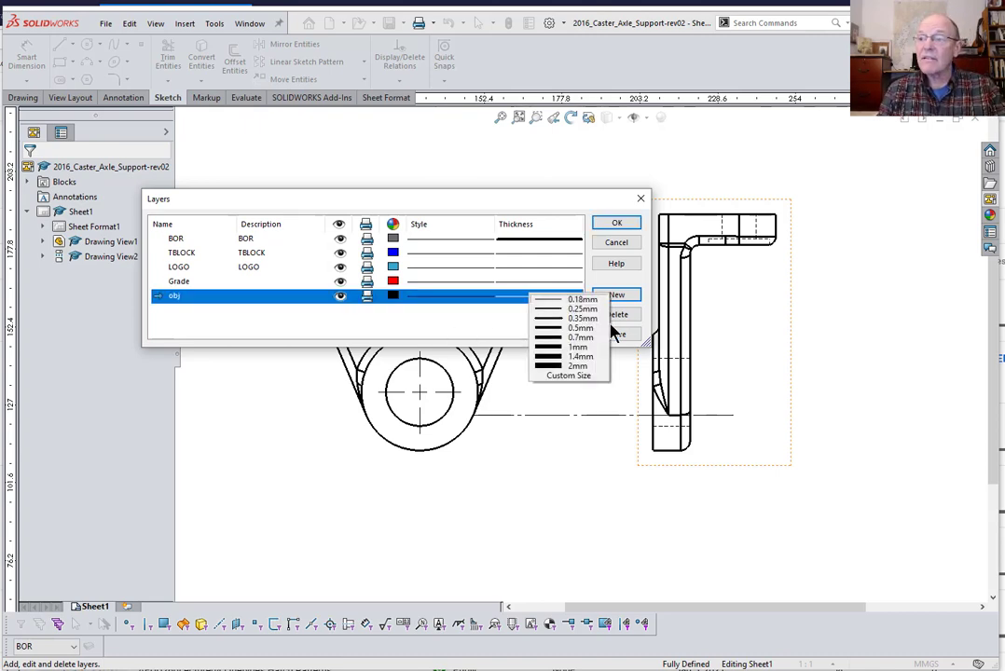
click(582, 319)
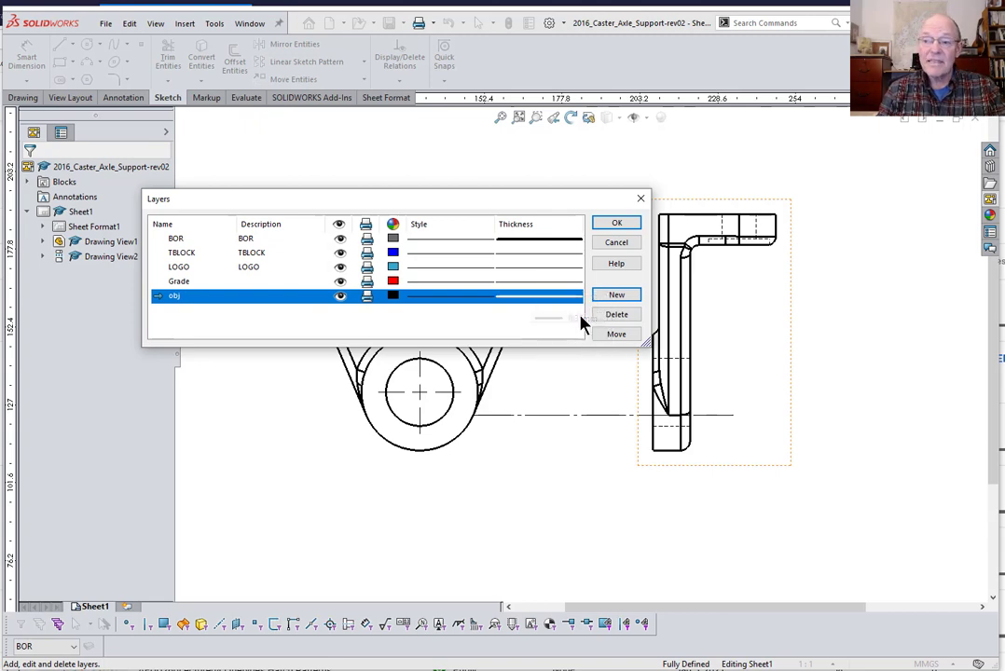
click(616, 225)
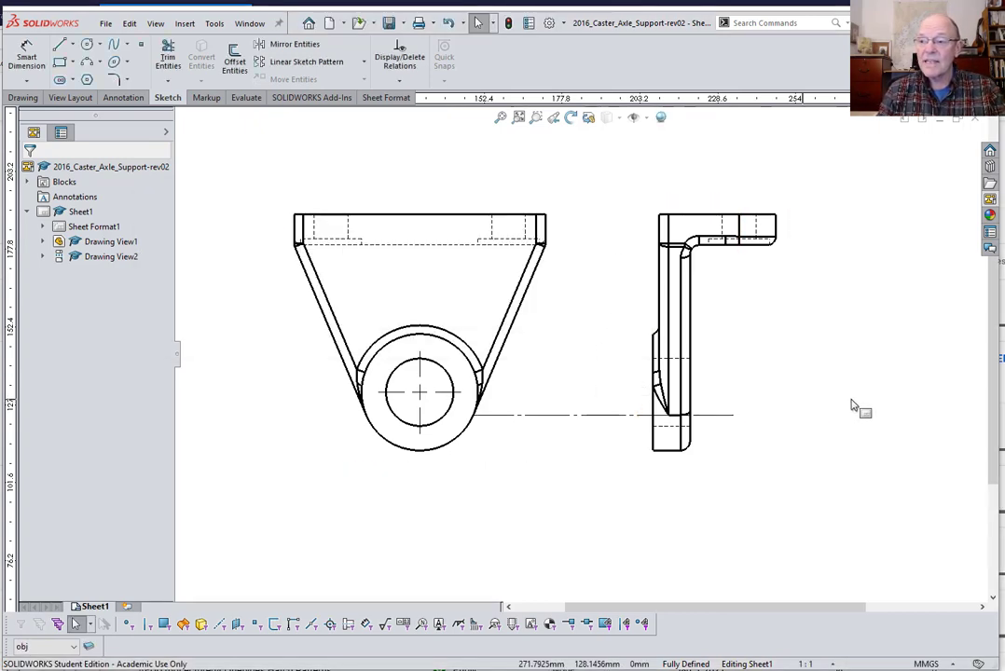
Step: Try 0.25 mm as the Visible Edges thickness in the document's line font settings, return it to 0.35 mm and accept
click(561, 24)
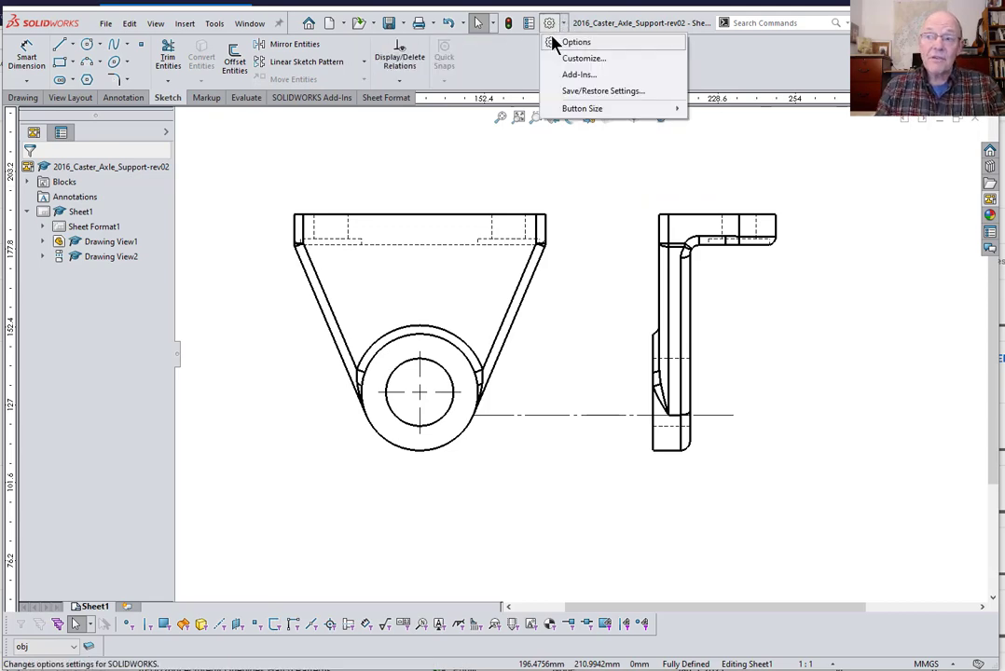
click(555, 43)
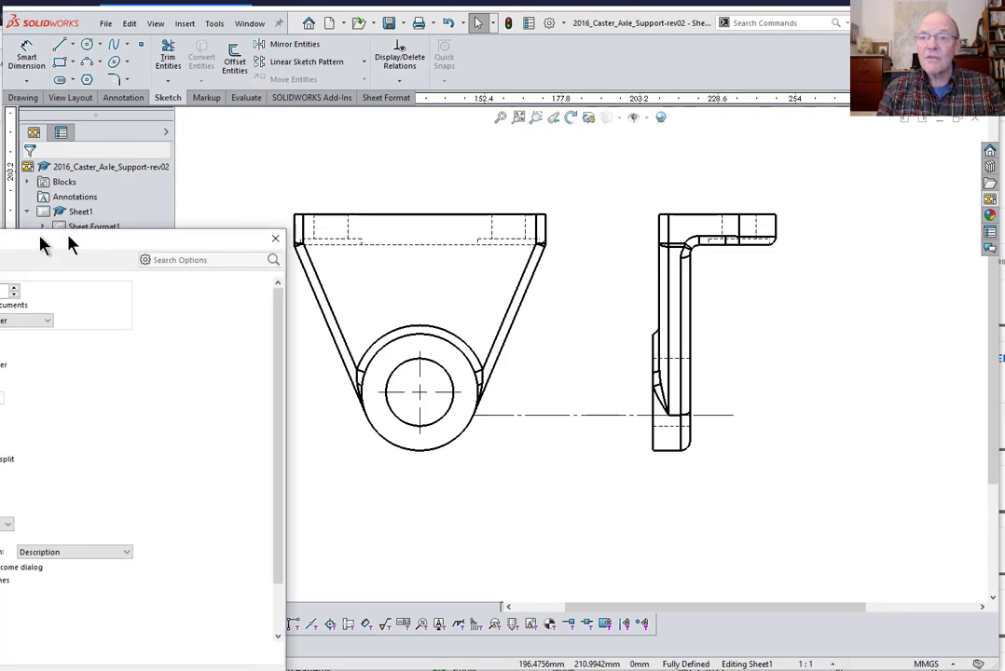
drag(56, 229, 527, 180)
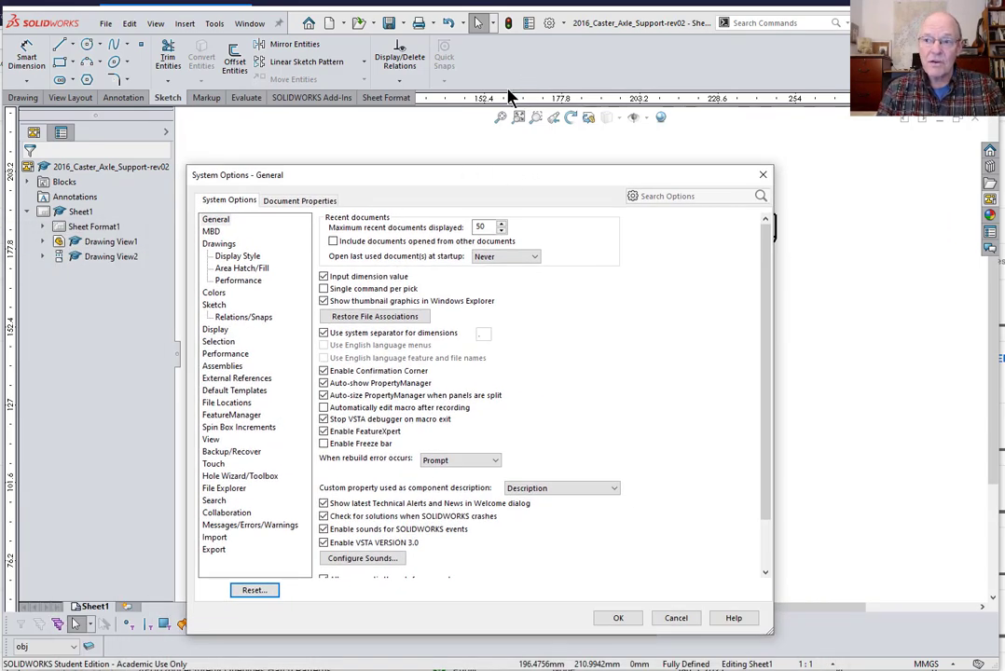
click(307, 201)
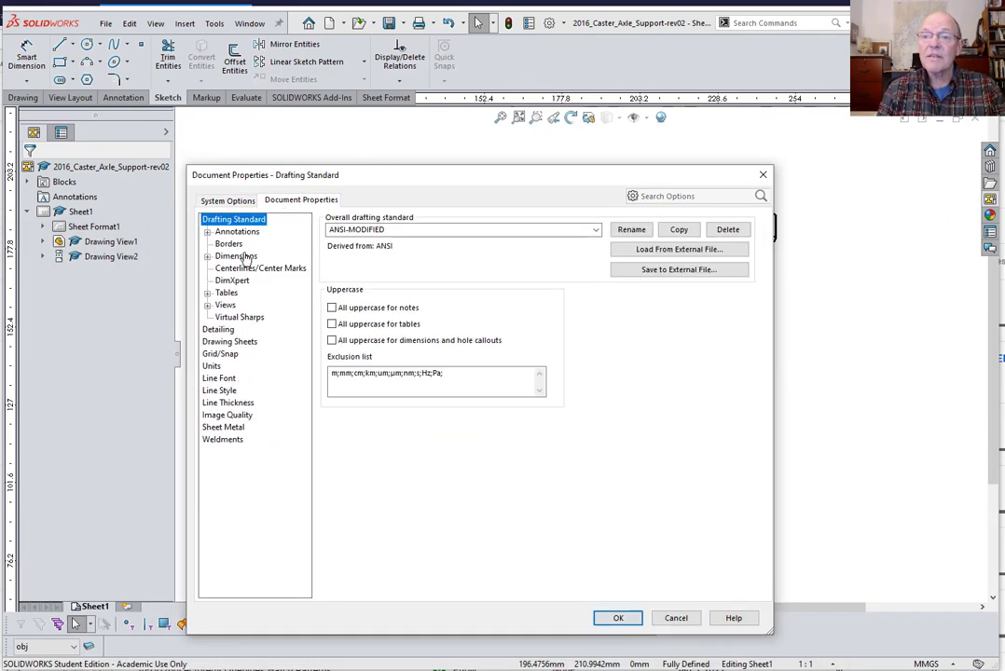
click(218, 378)
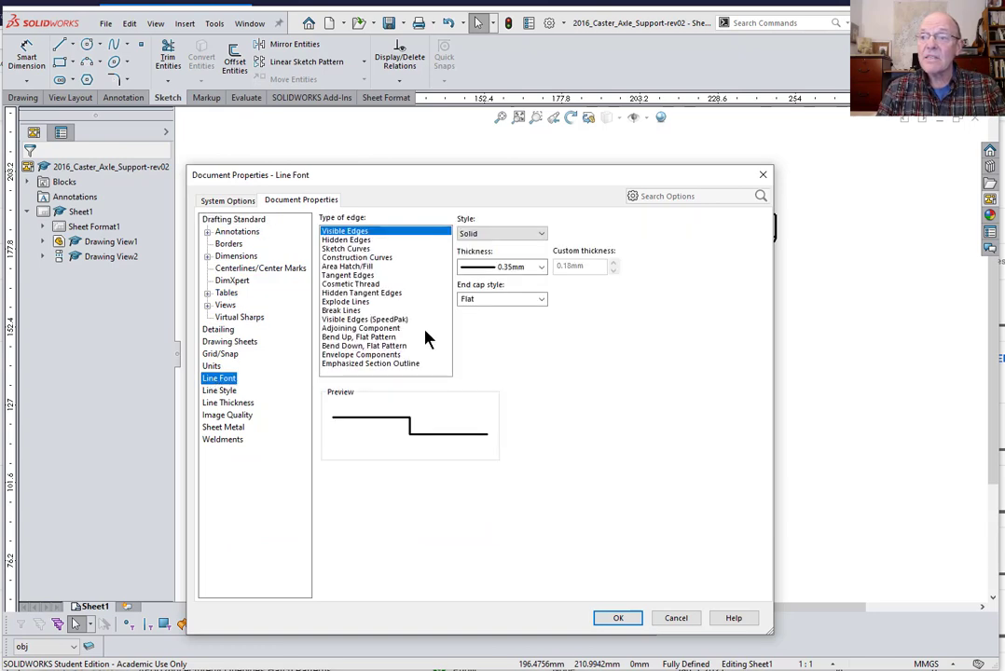
click(539, 270)
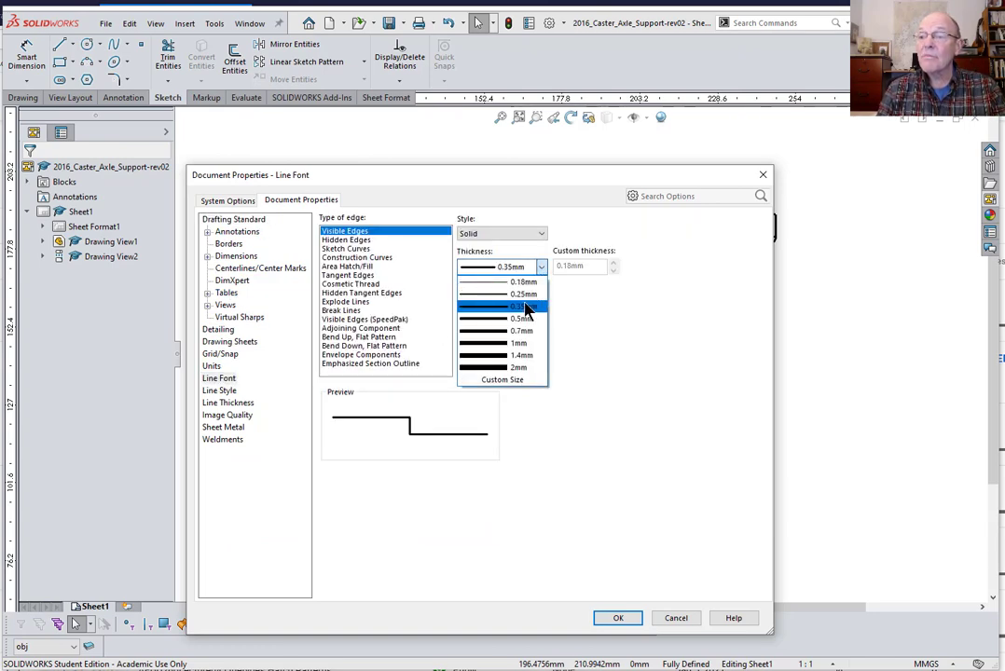
click(524, 295)
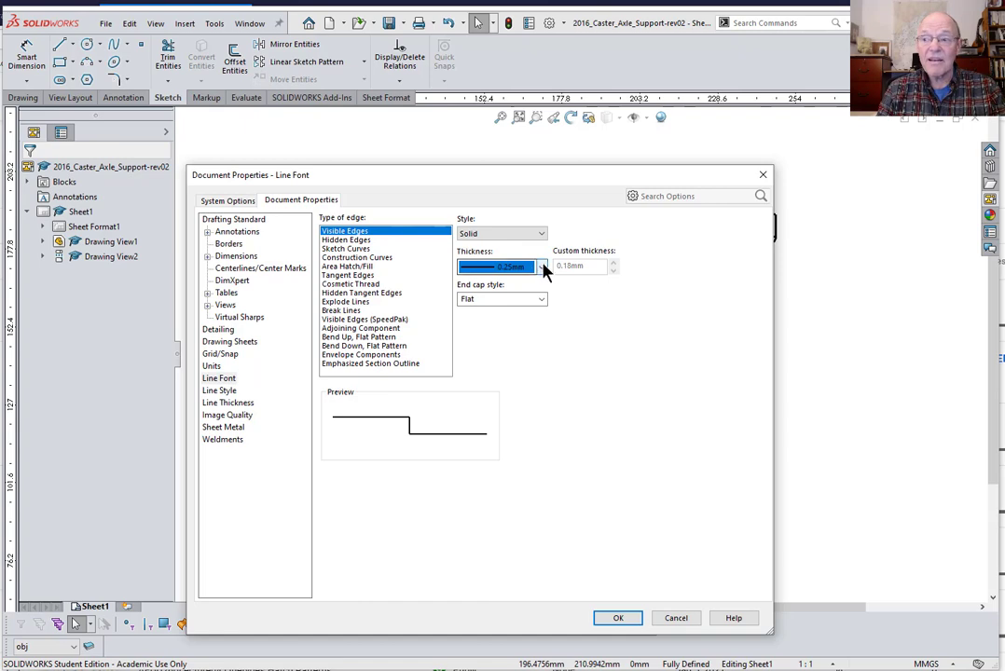
click(542, 268)
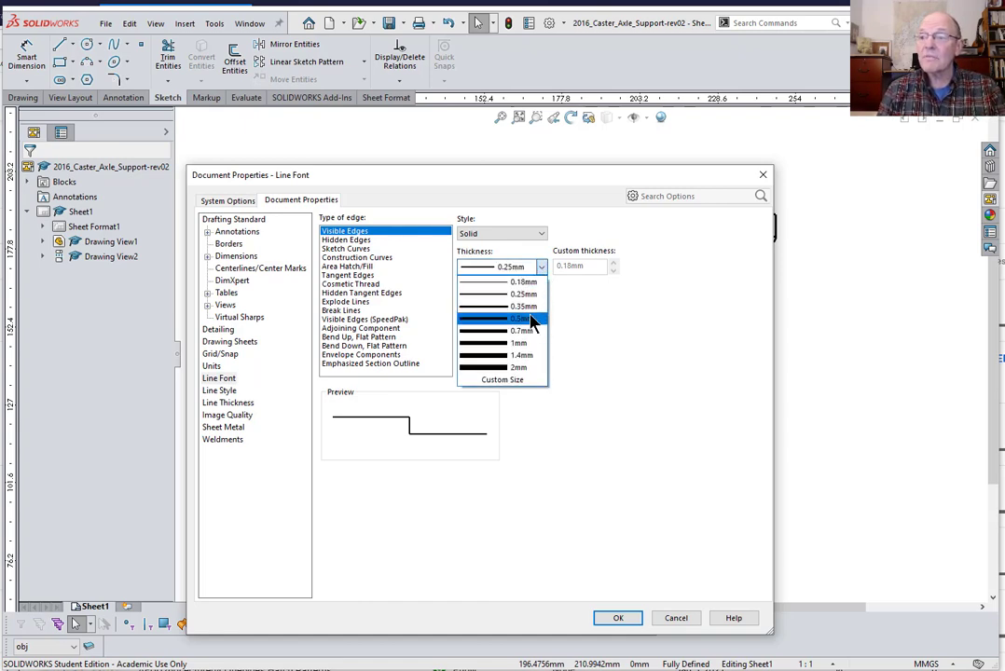
click(522, 307)
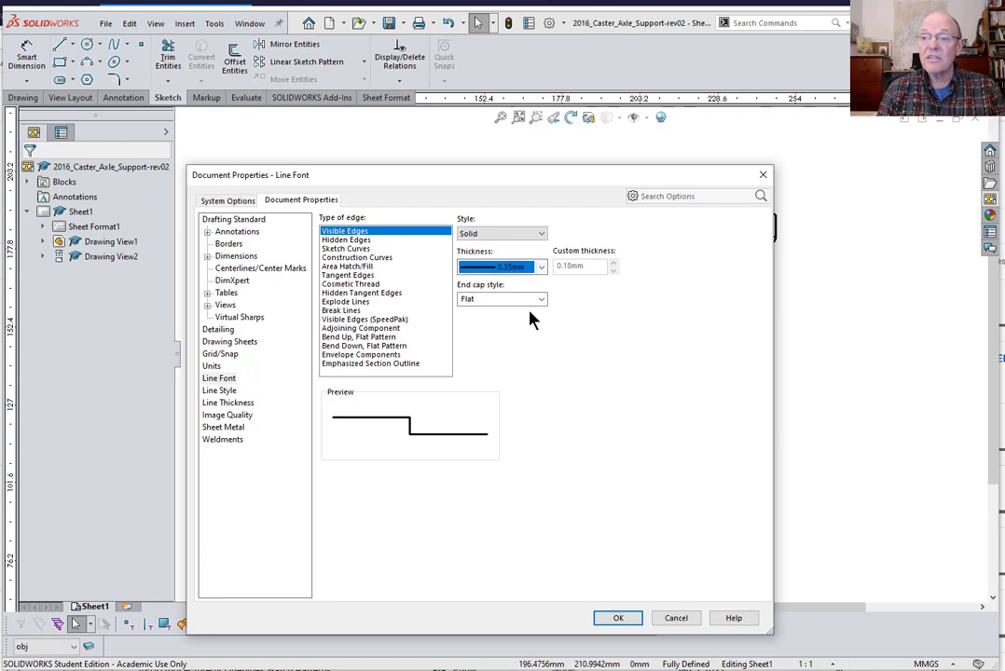
click(618, 620)
click(620, 628)
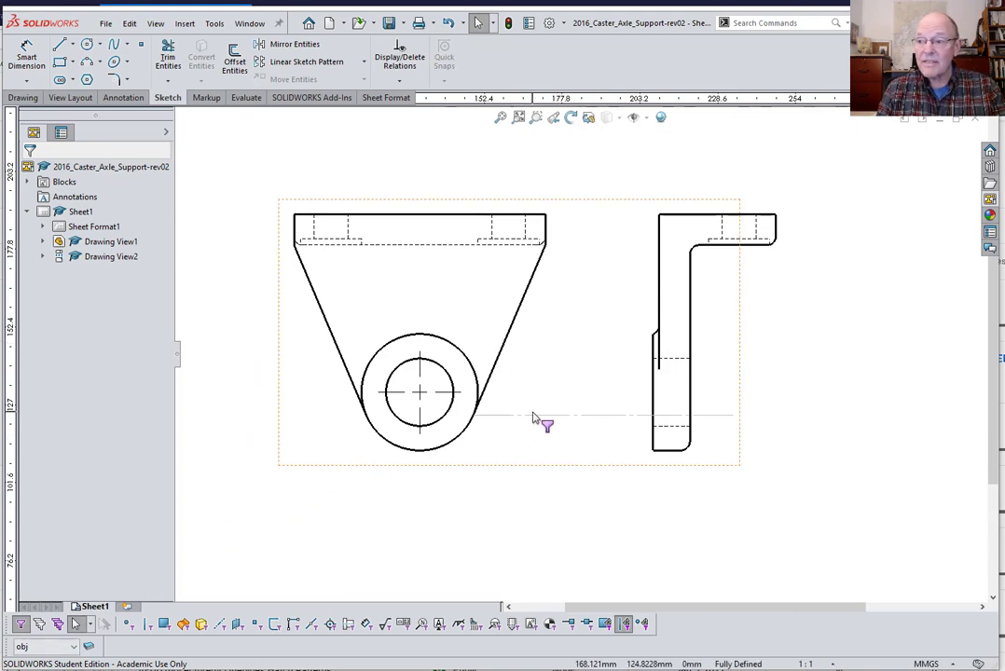
Step: Sketch a vertical line on the obj layer in the side view from the short inner edge's lower end down to the centerline
scroll(684, 410, up, 1)
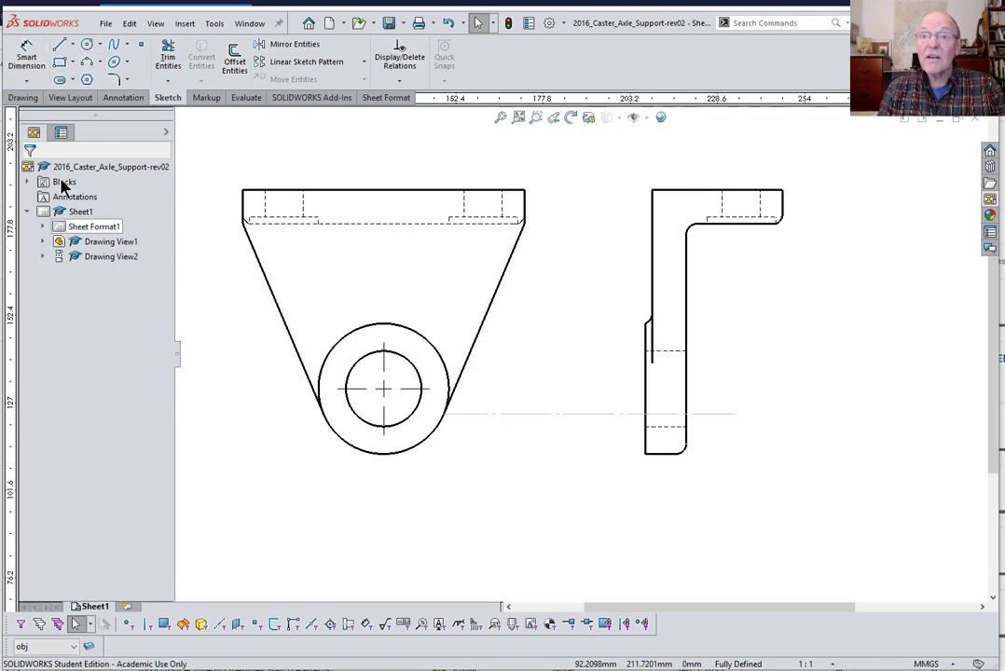
click(60, 46)
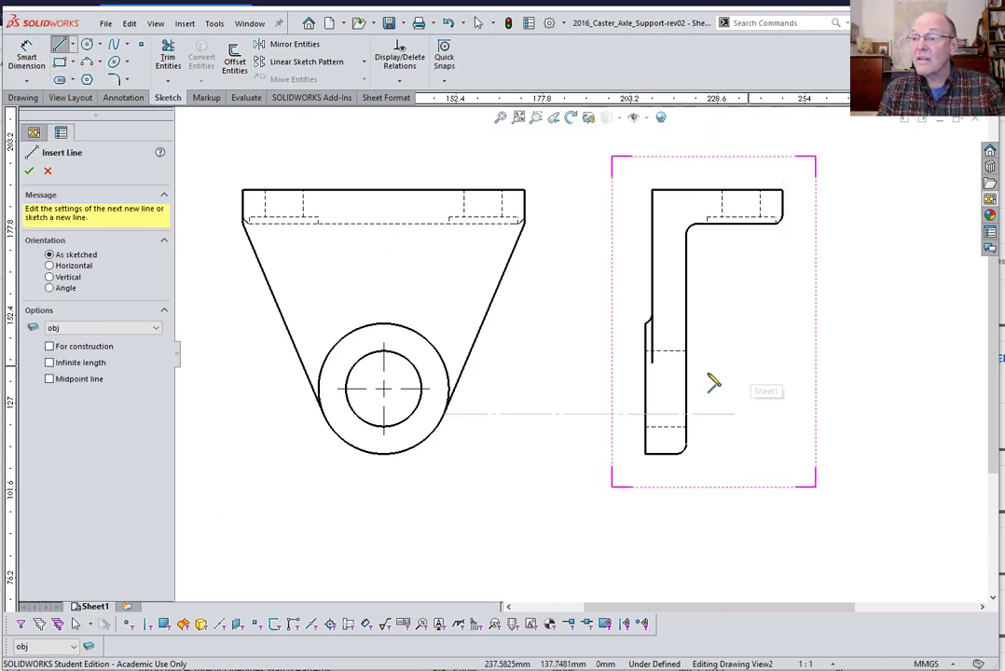
click(651, 369)
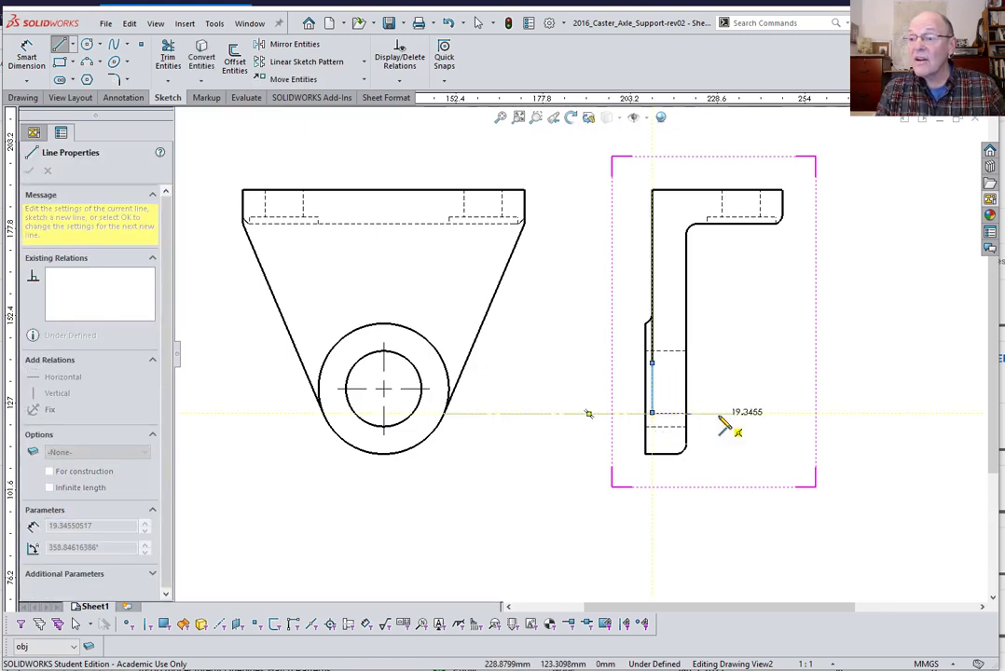
key(Escape)
Step: Move the lower endpoint of the side view's new vertical line exactly onto the horizontal projection centerline
scroll(703, 410, down, 5)
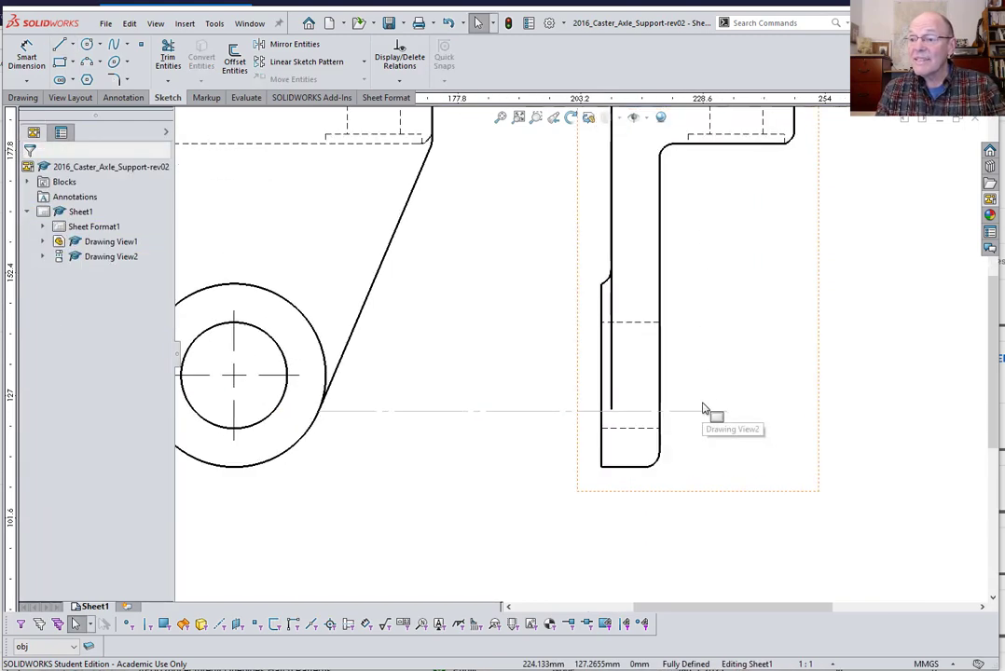
click(596, 394)
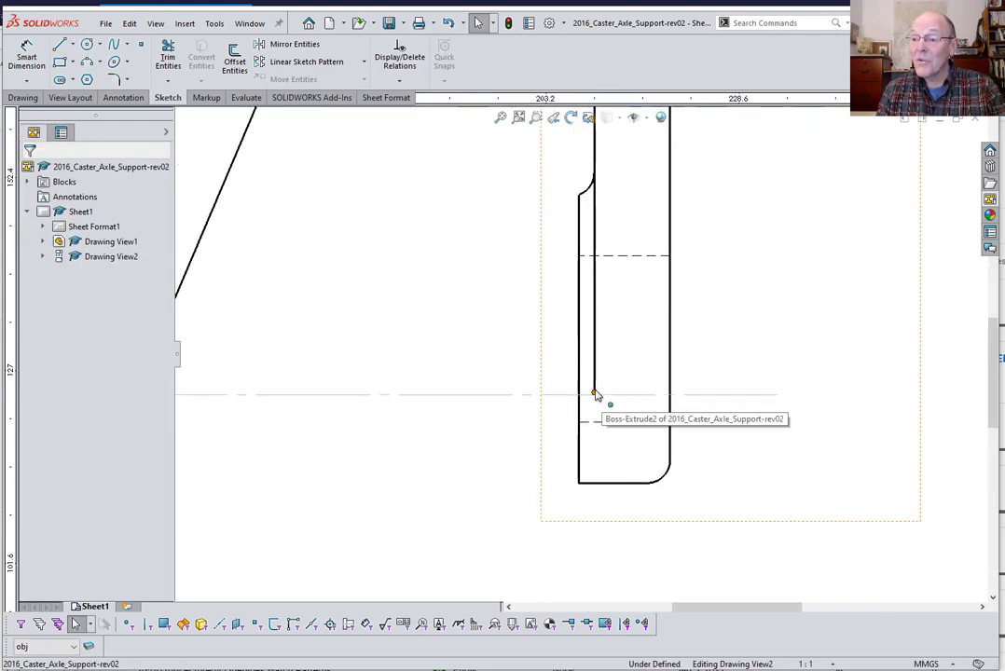
click(597, 399)
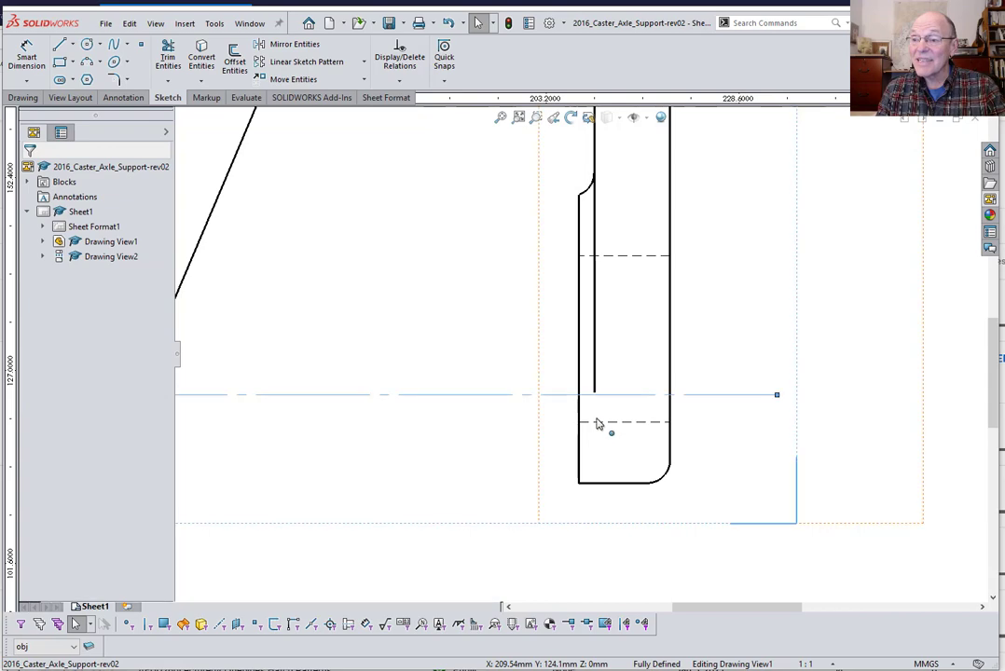
click(598, 394)
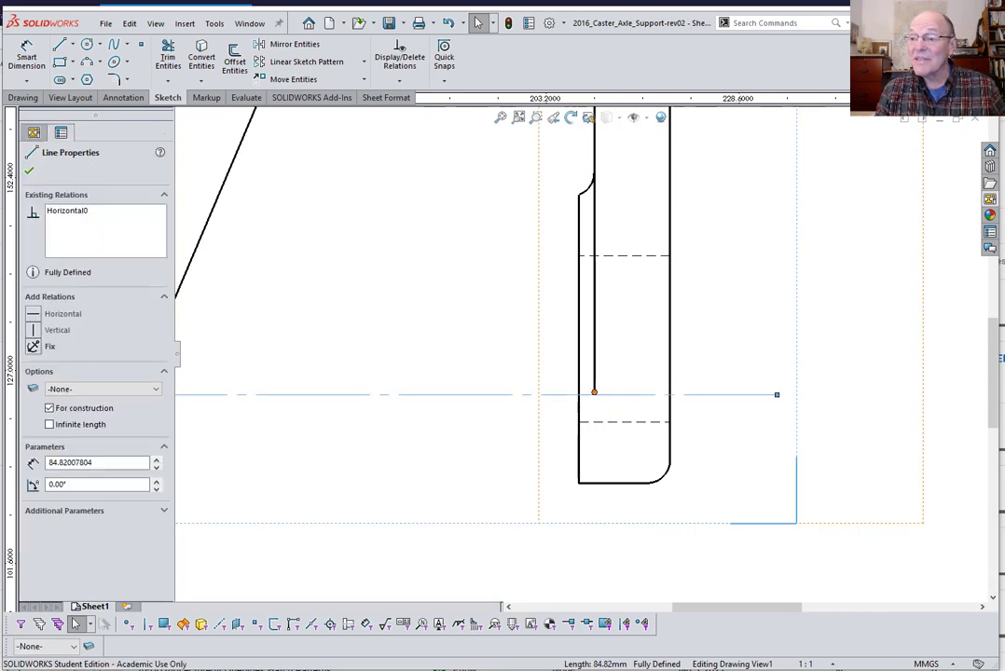
click(614, 405)
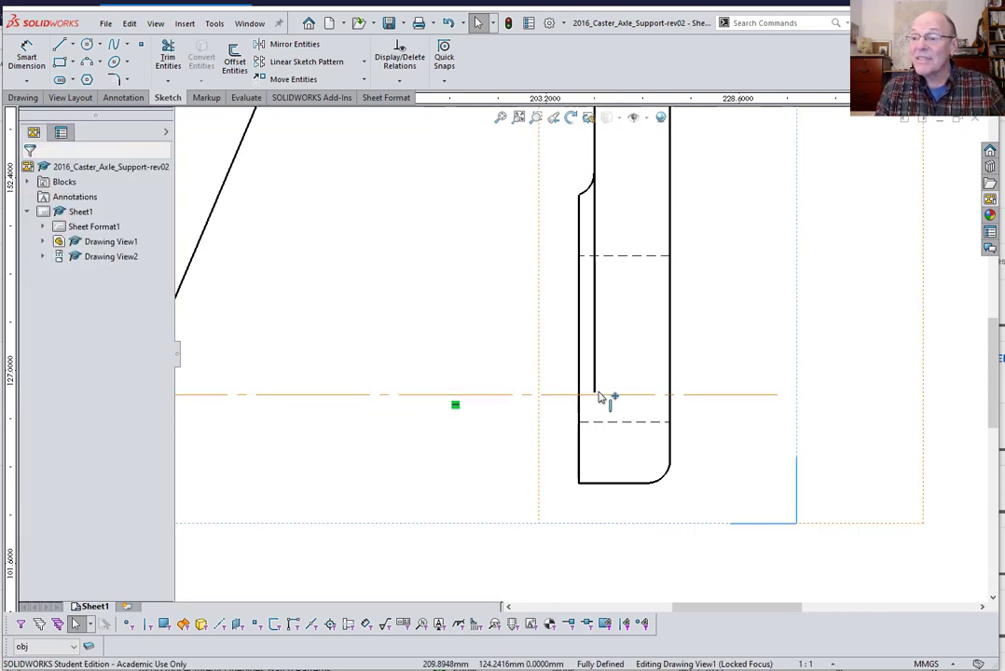
double_click(601, 399)
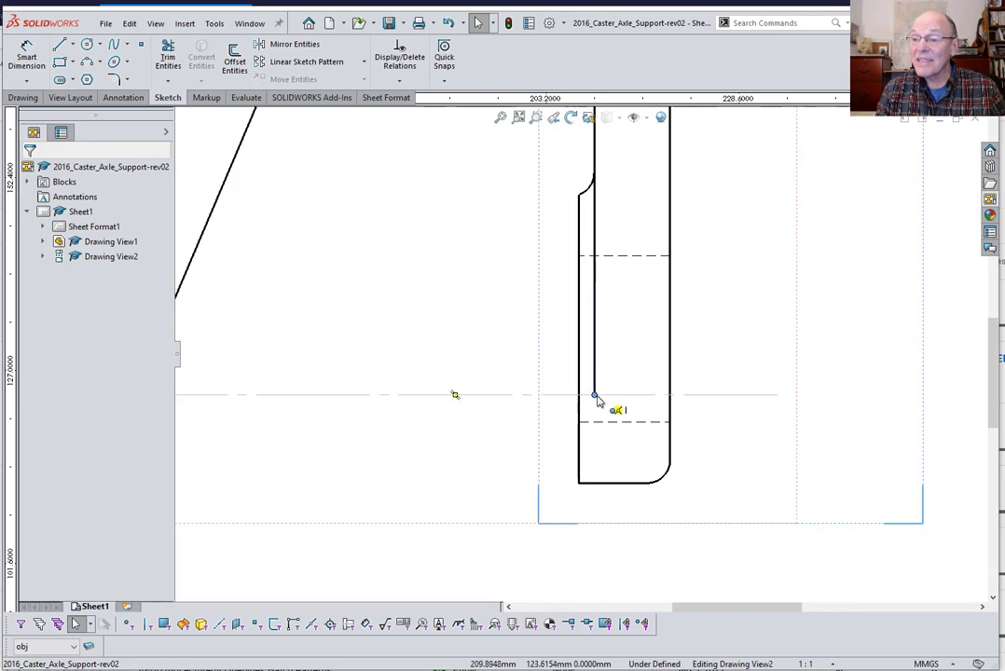
click(597, 401)
click(834, 388)
scroll(732, 422, up, 3)
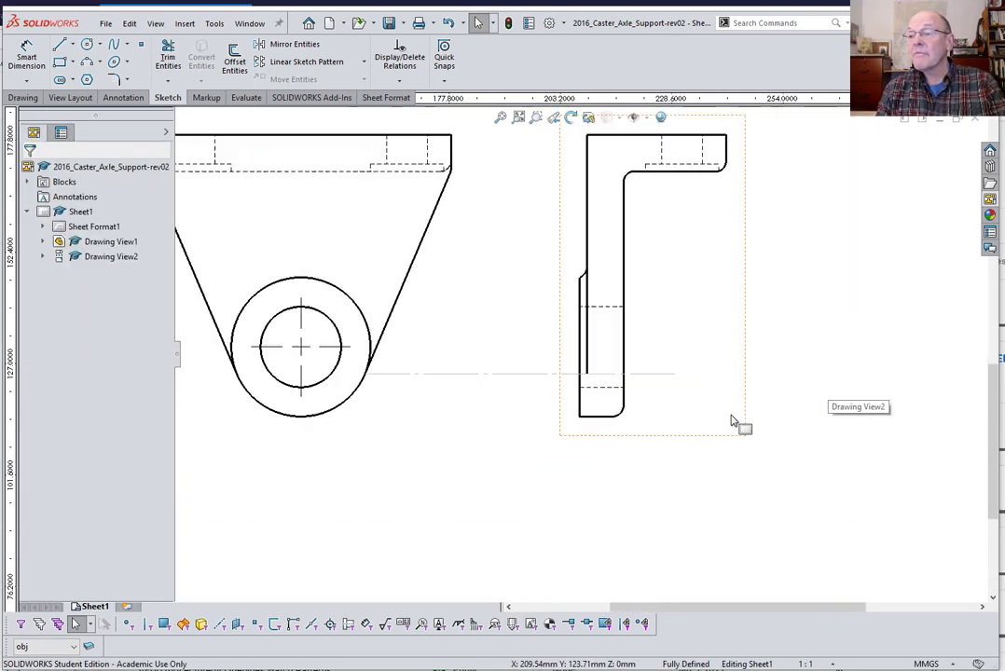
Step: Delete the horizontal projection centerline between the front and side views, despite its references
scroll(560, 354, down, 3)
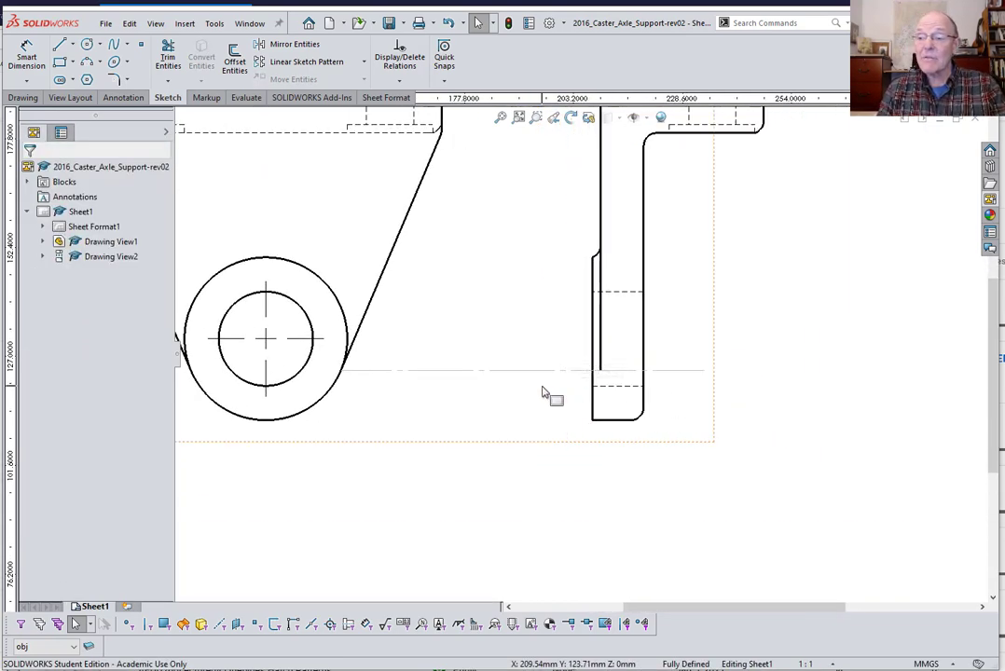
click(536, 376)
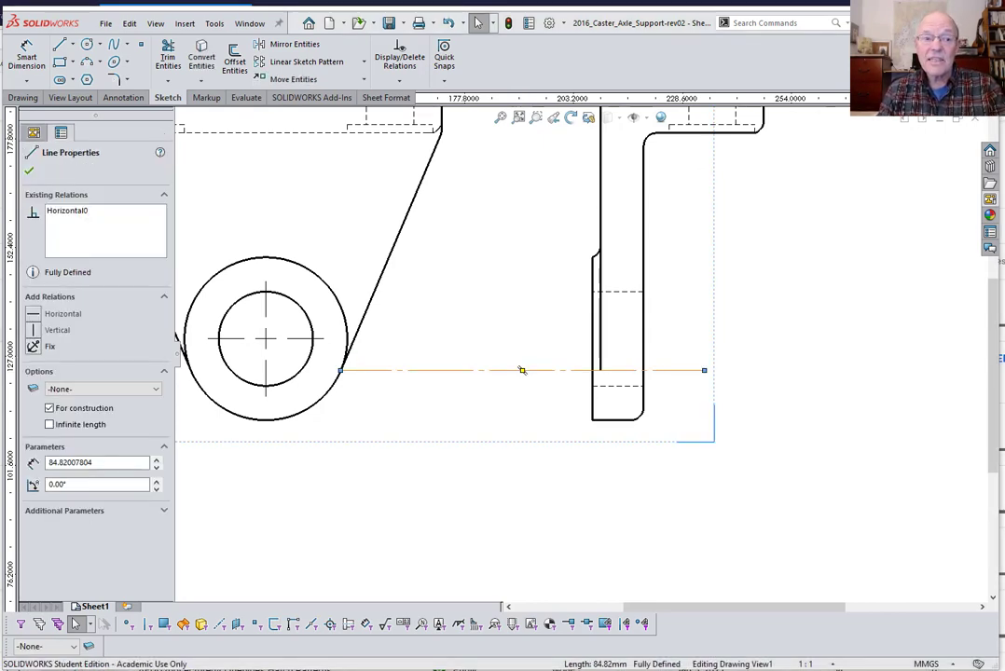
key(Delete)
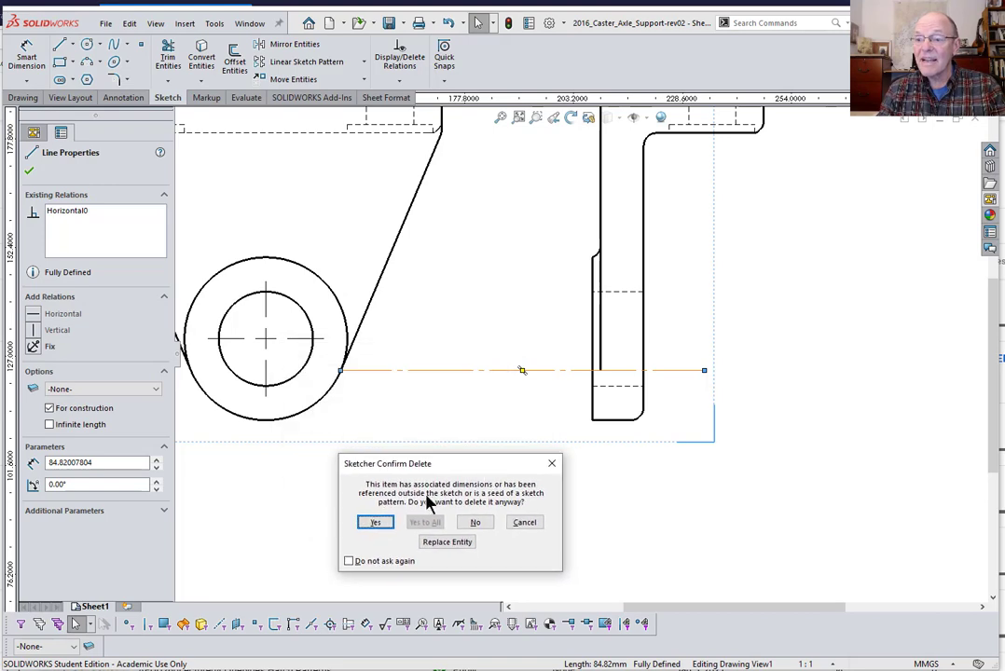
click(379, 523)
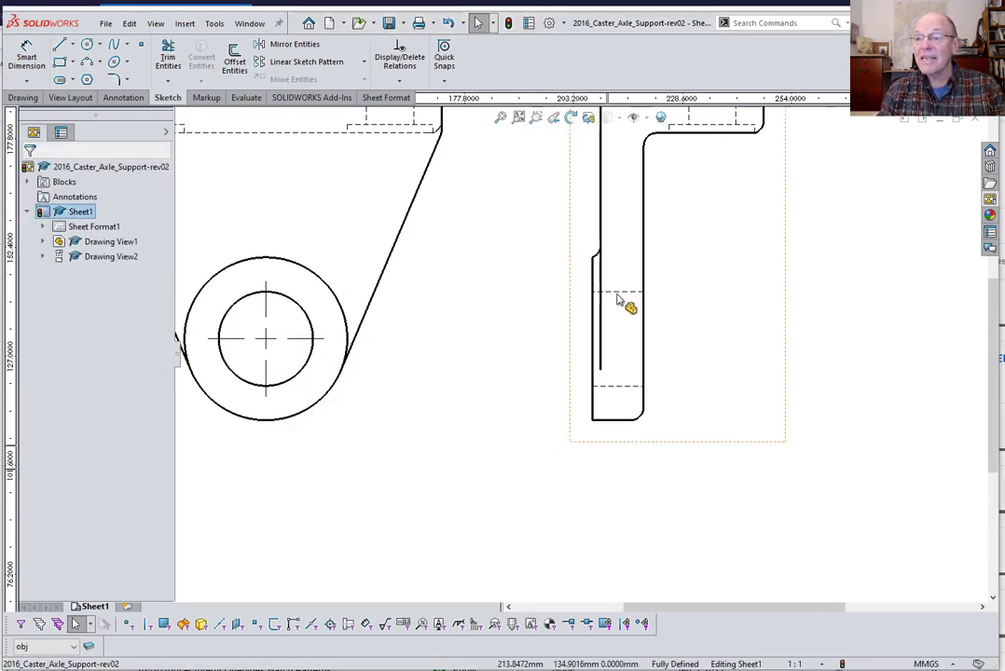
Step: Move the caster axle support's front and side views toward the sheet's left border to free space beside them
scroll(630, 323, up, 3)
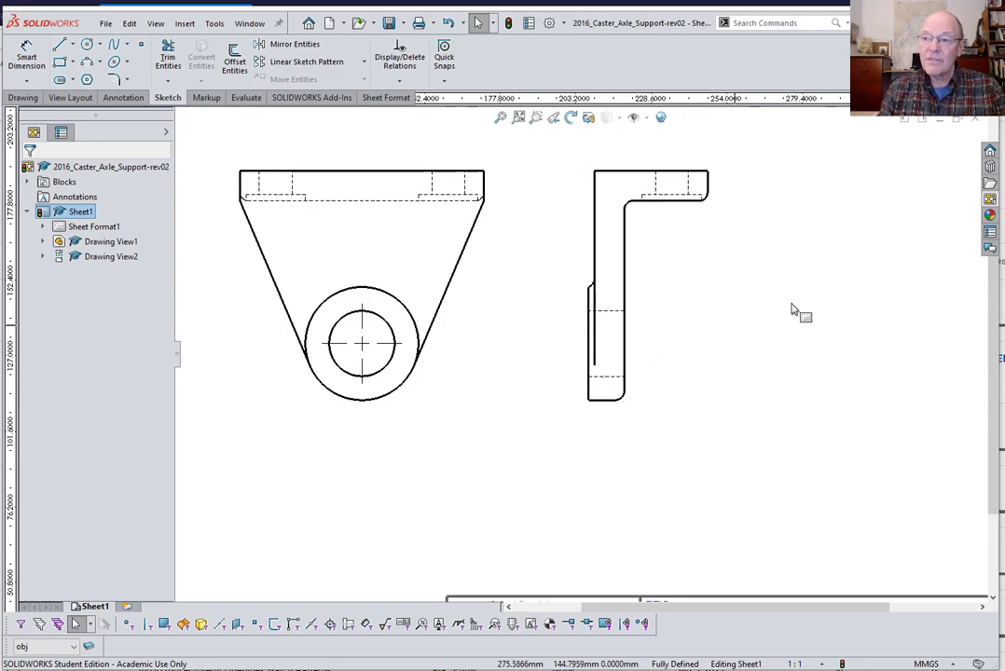
scroll(793, 310, down, 2)
scroll(793, 311, up, 3)
mouse_move(801, 319)
middle_down()
mouse_move(534, 337)
mouse_move(626, 348)
middle_up()
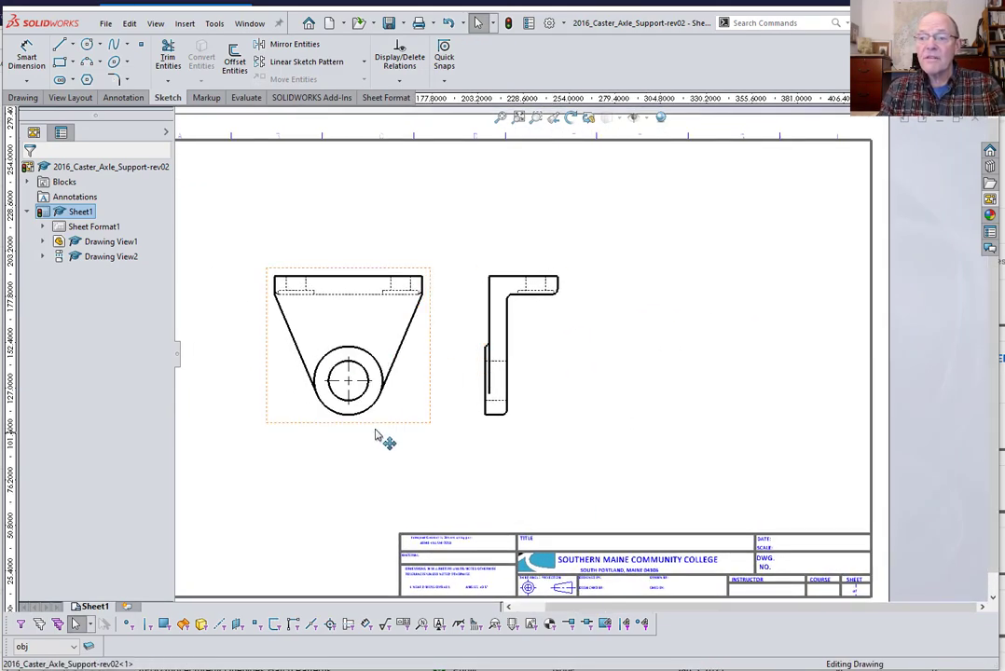
drag(386, 436, 265, 436)
drag(485, 438, 341, 437)
click(935, 288)
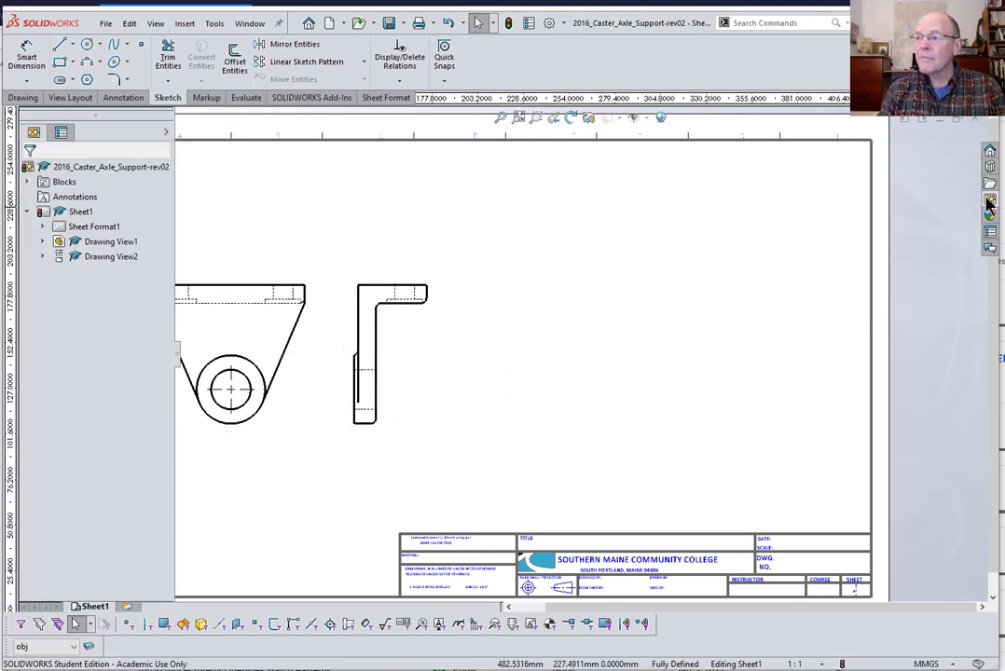
Step: Load the part 2016_Caster_Wheel as a view source and place its Front view on the sheet beside the side view
click(990, 199)
click(890, 117)
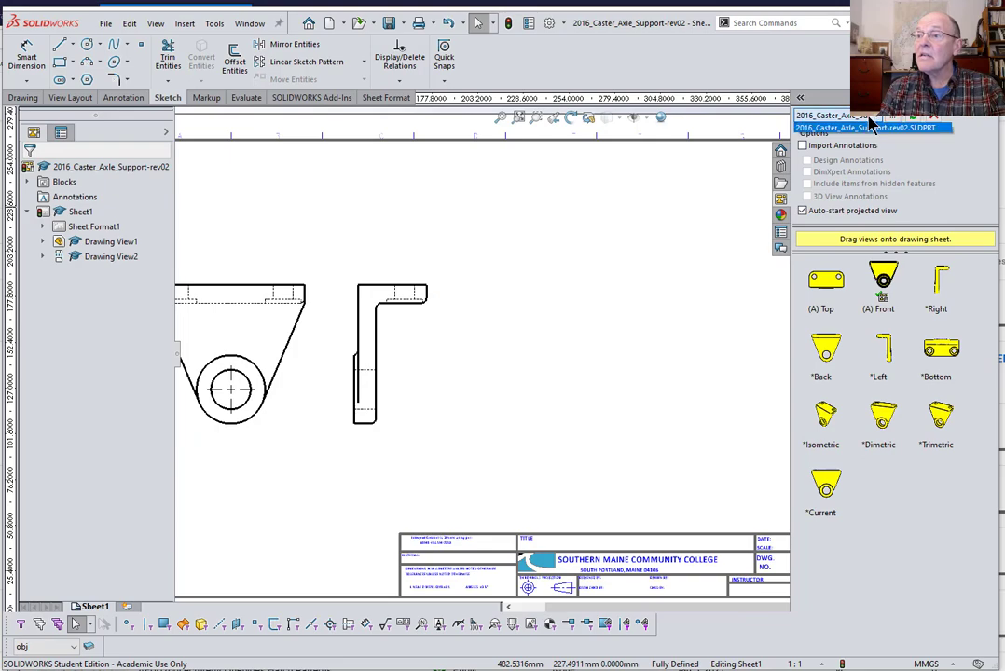
click(890, 116)
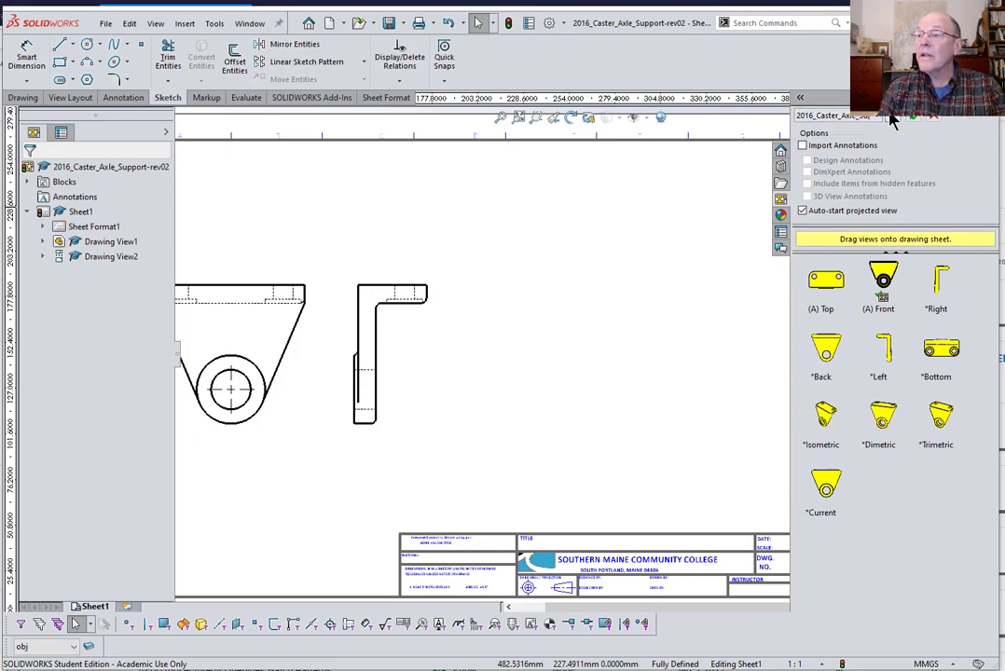
click(891, 118)
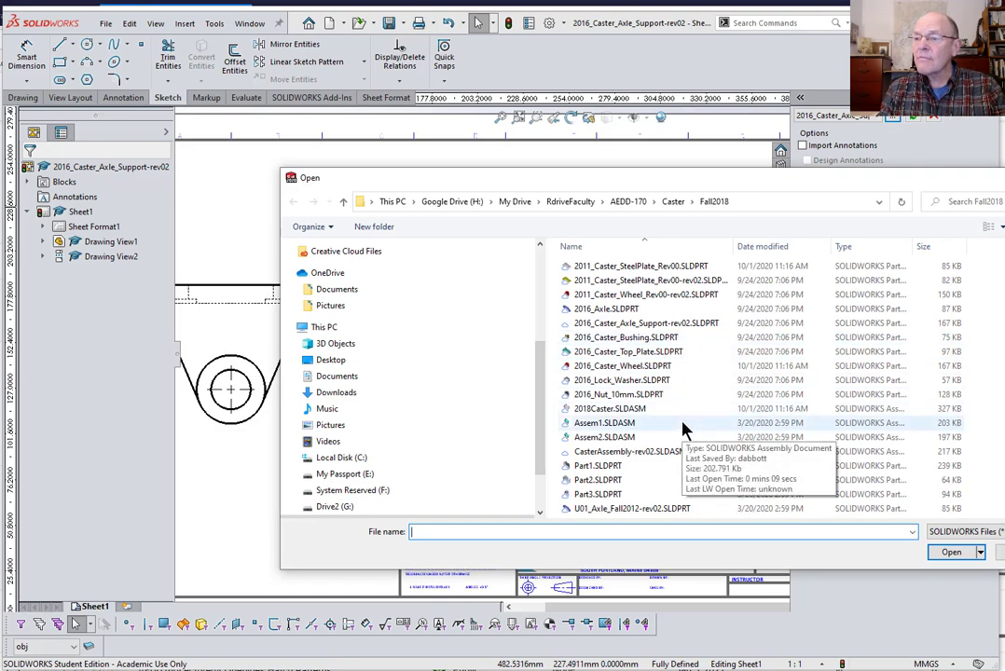
double_click(650, 373)
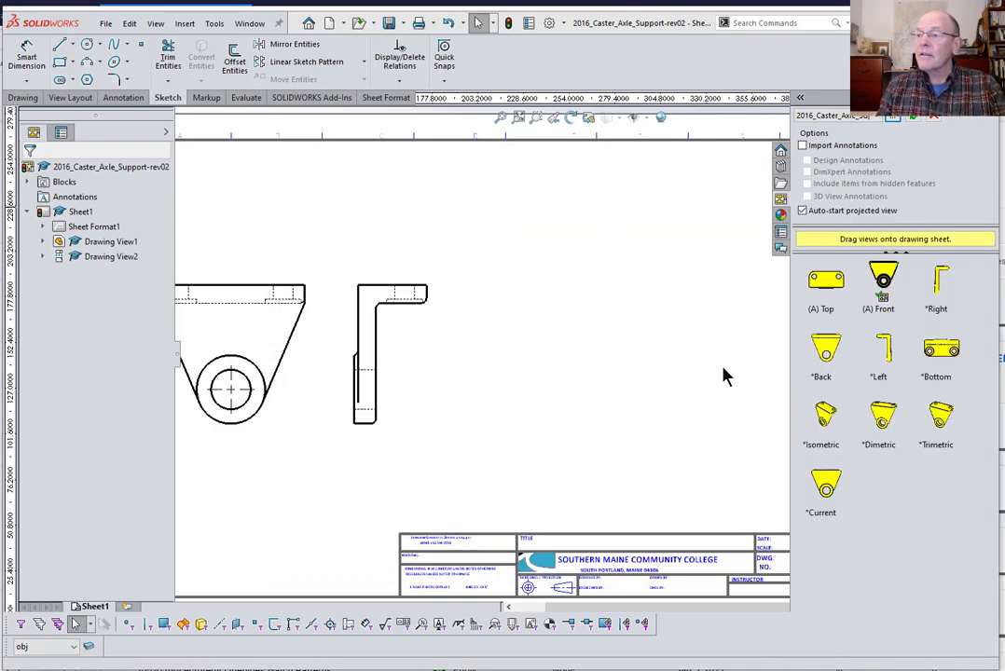
drag(888, 294, 667, 382)
click(733, 458)
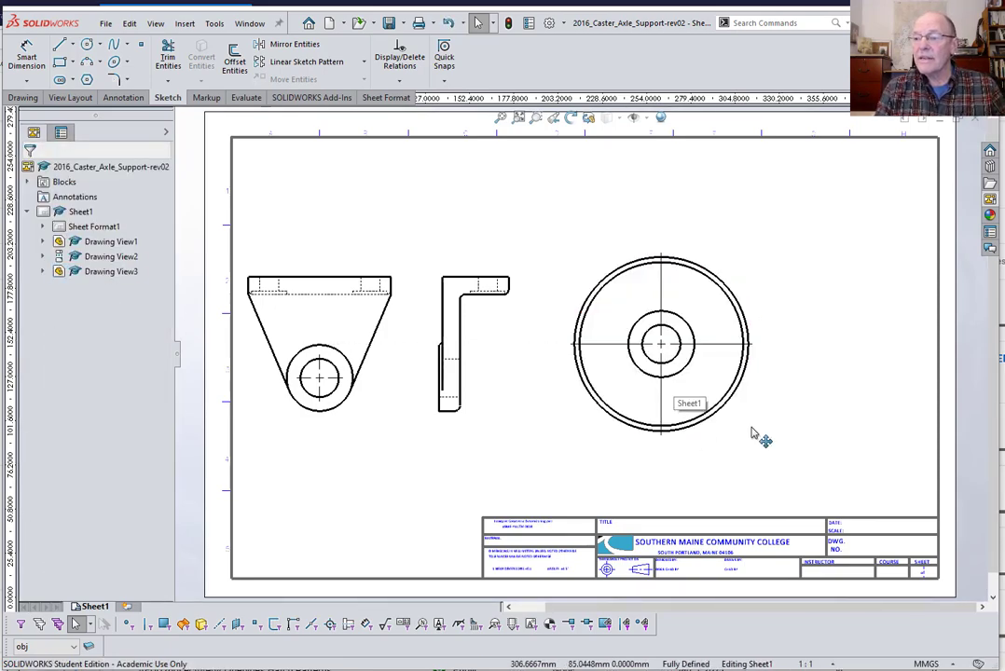
Step: Create a half section view of the wheel with the cutting line through its center, placed beside the wheel's front view
scroll(790, 339, down, 1)
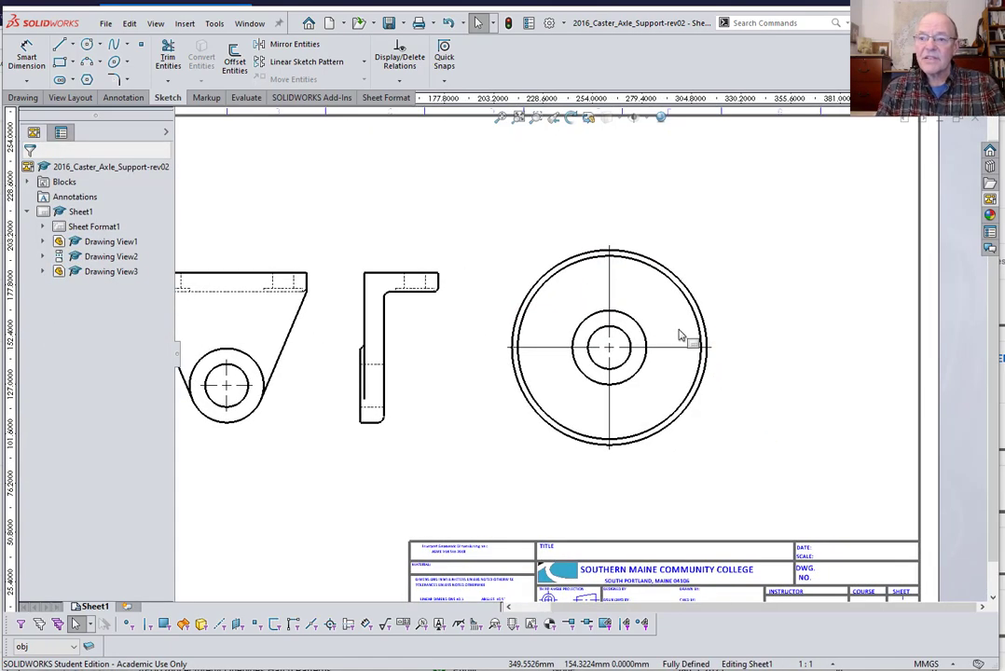
click(69, 98)
click(166, 65)
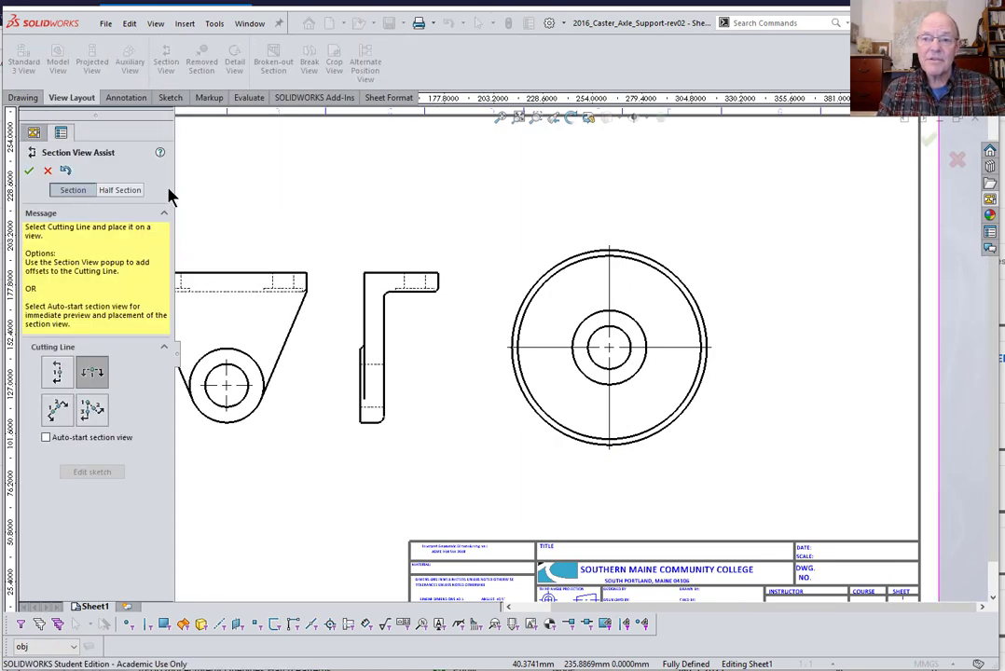
click(116, 192)
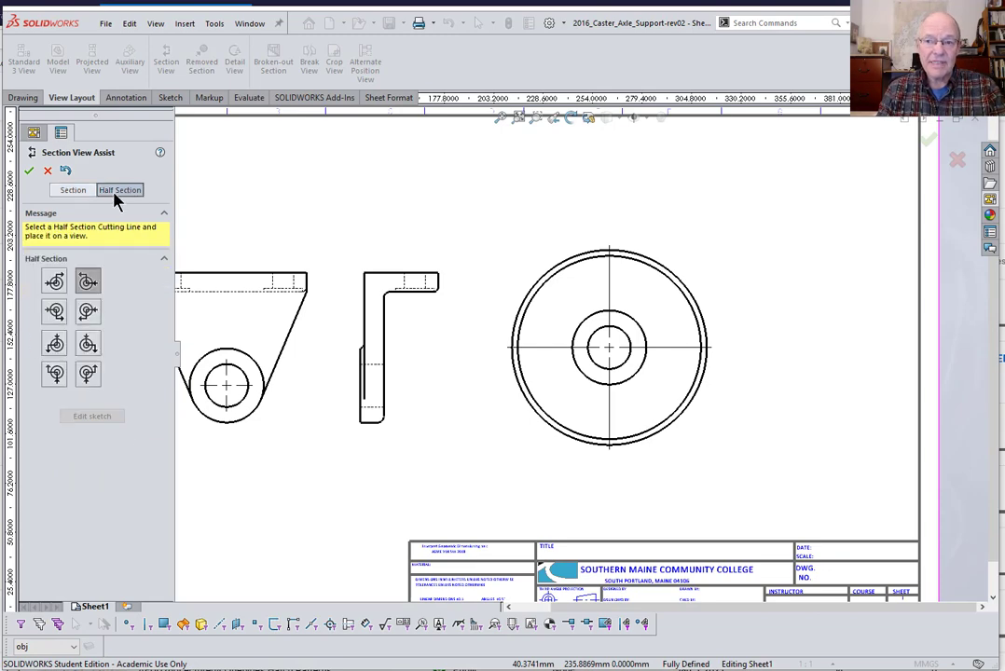
click(88, 281)
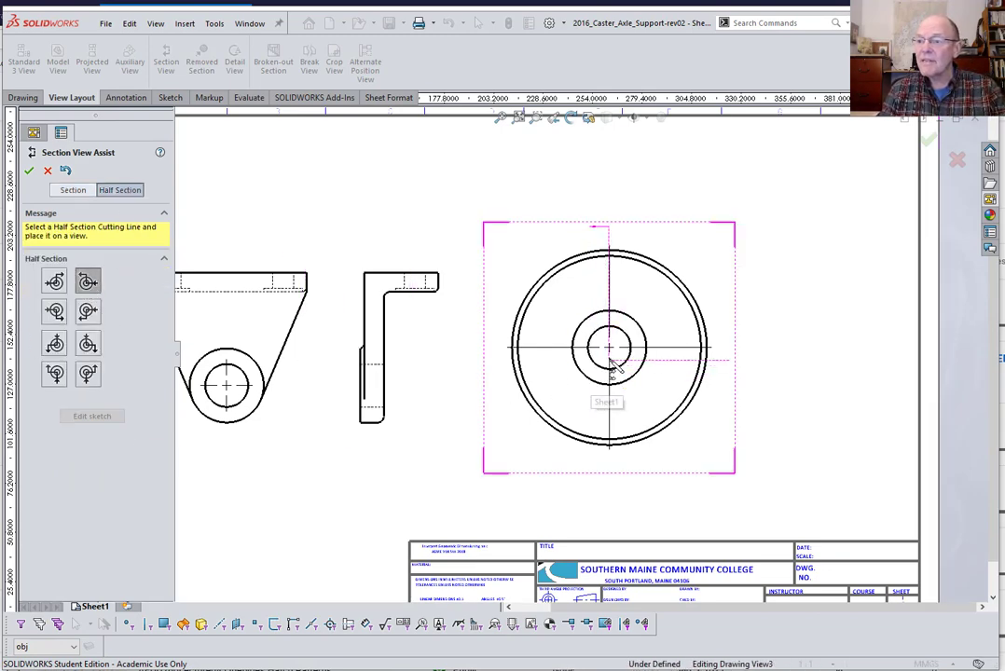
click(610, 348)
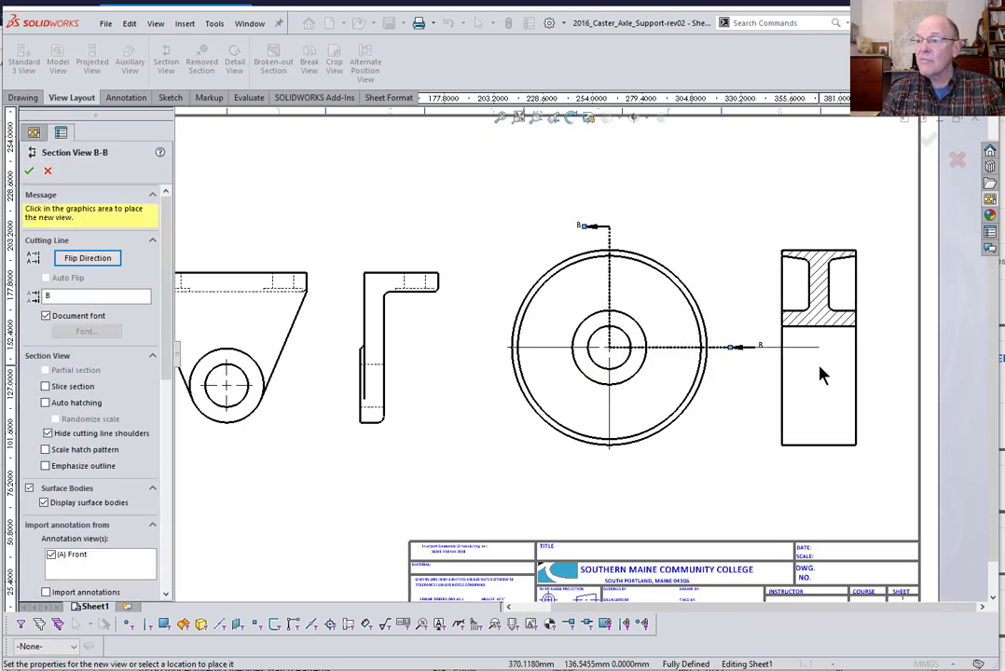
click(823, 371)
Step: Hide the B-B cutting line on the wheel's front view
scroll(811, 345, down, 3)
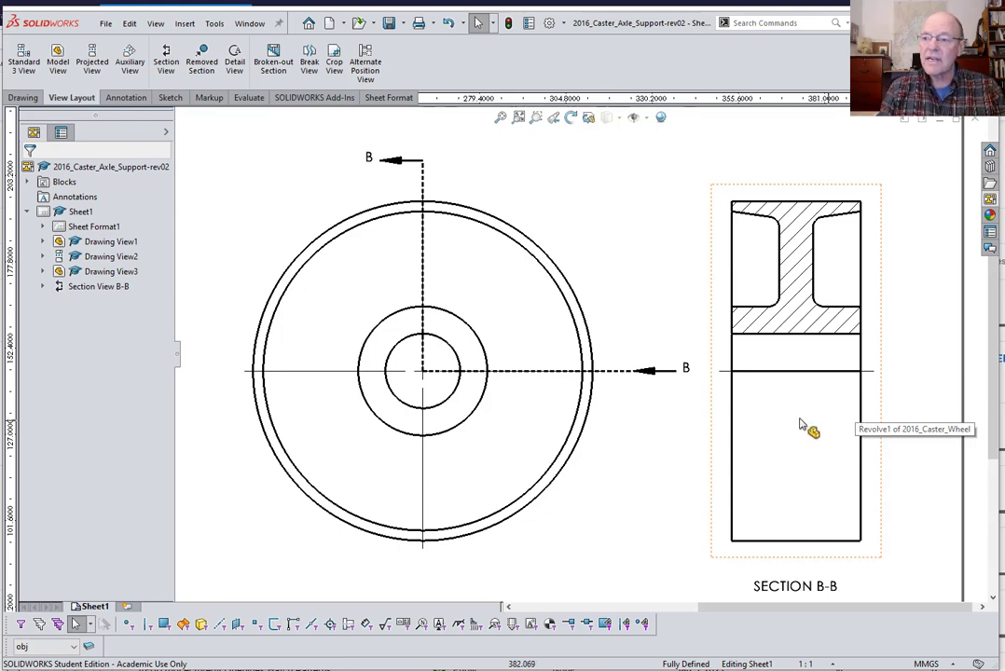
right_click(625, 379)
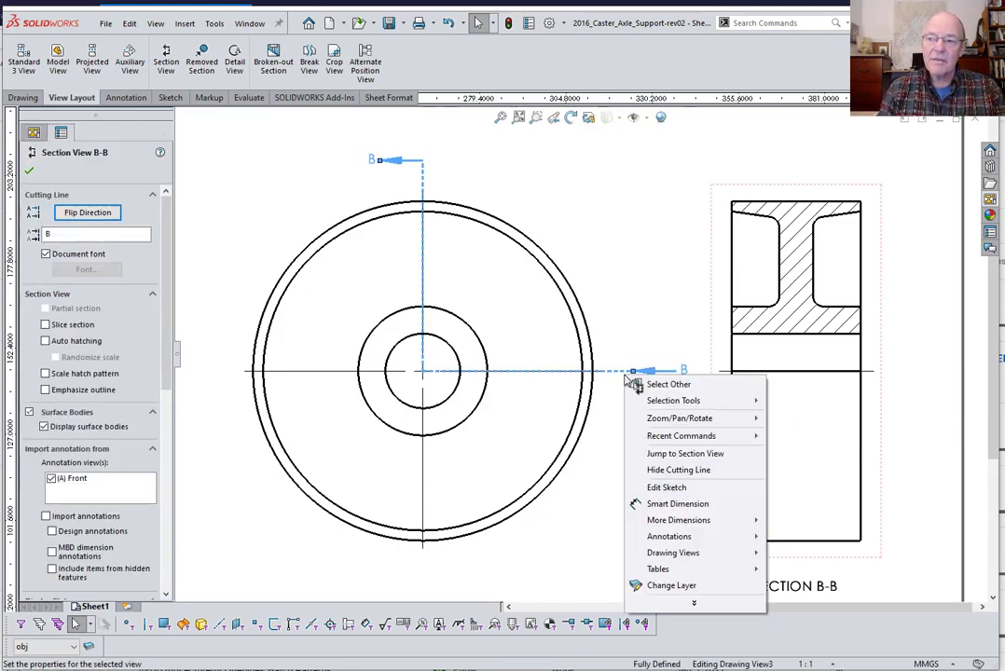
click(675, 470)
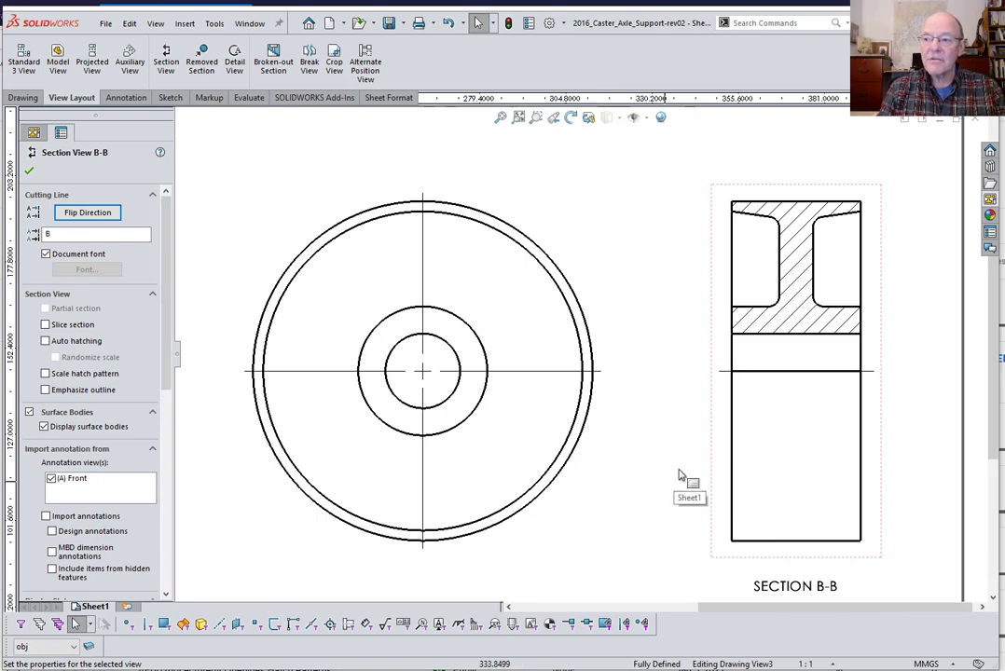
Step: Hide the solid horizontal edge that lies on the centerline in Section B-B
click(764, 374)
key(Escape)
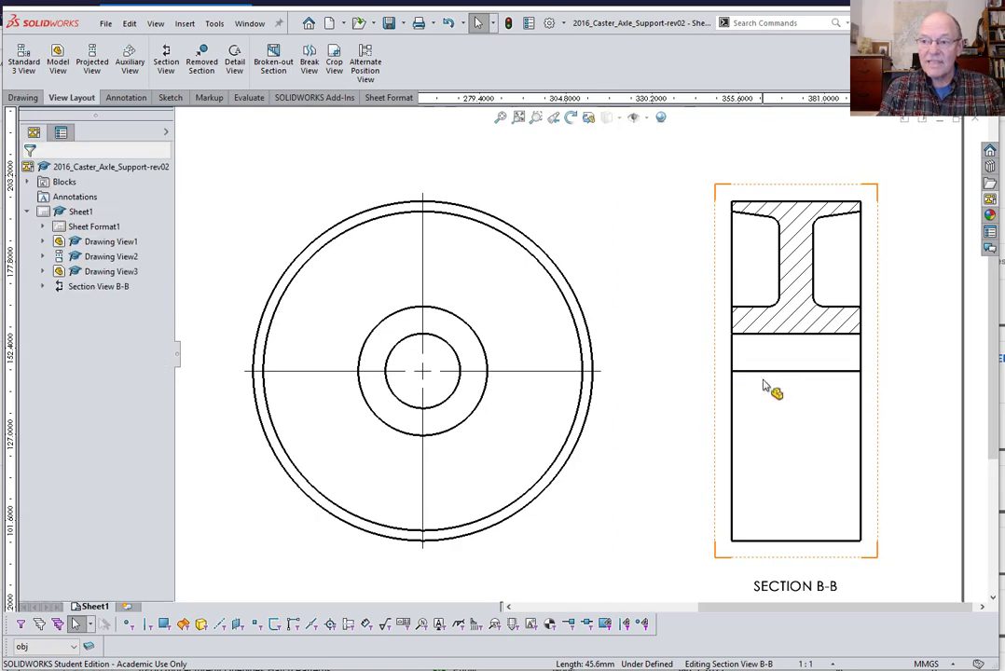
click(760, 377)
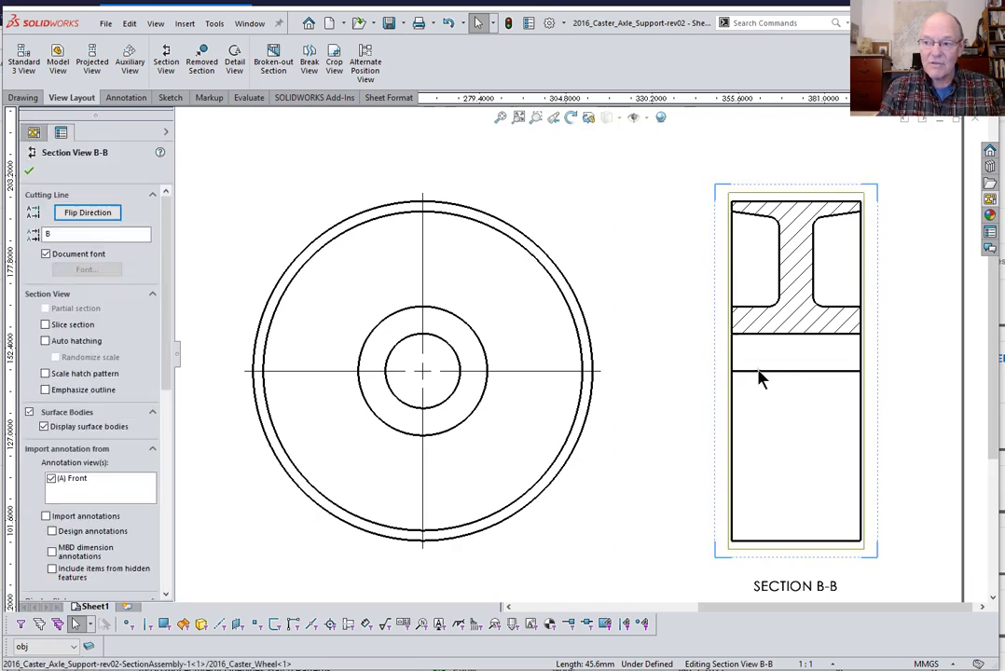
right_click(760, 377)
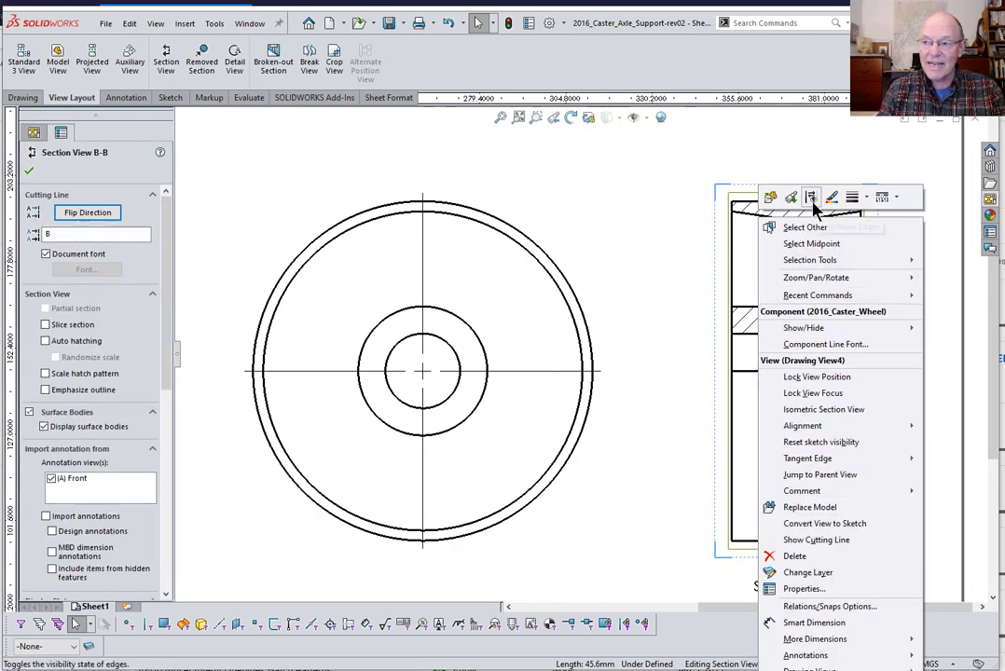
click(794, 357)
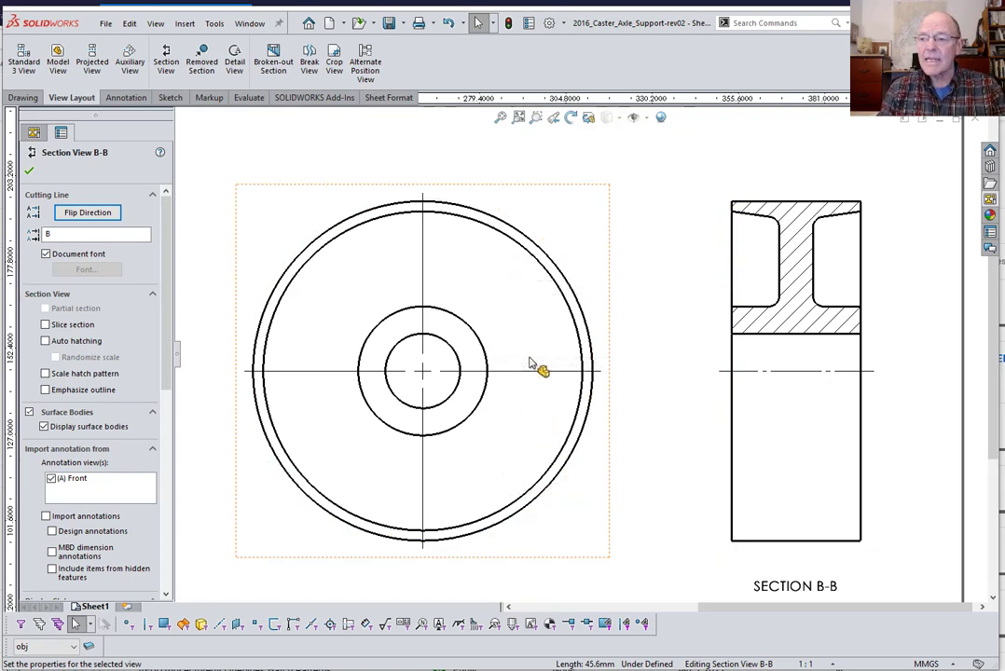
Step: Change the display style of Section B-B to show hidden lines
click(786, 424)
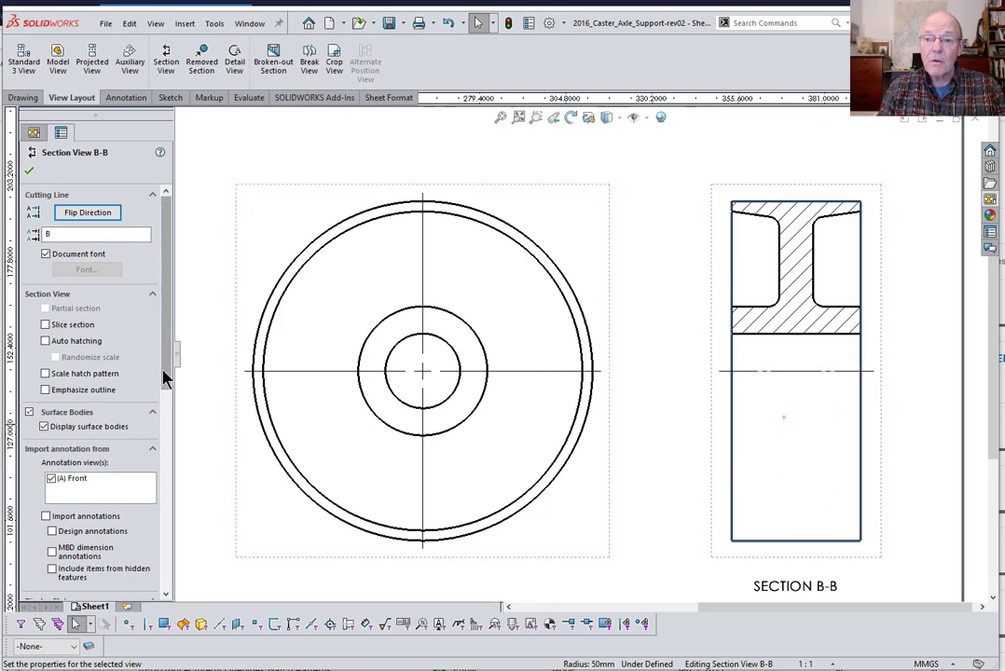
drag(164, 377, 149, 492)
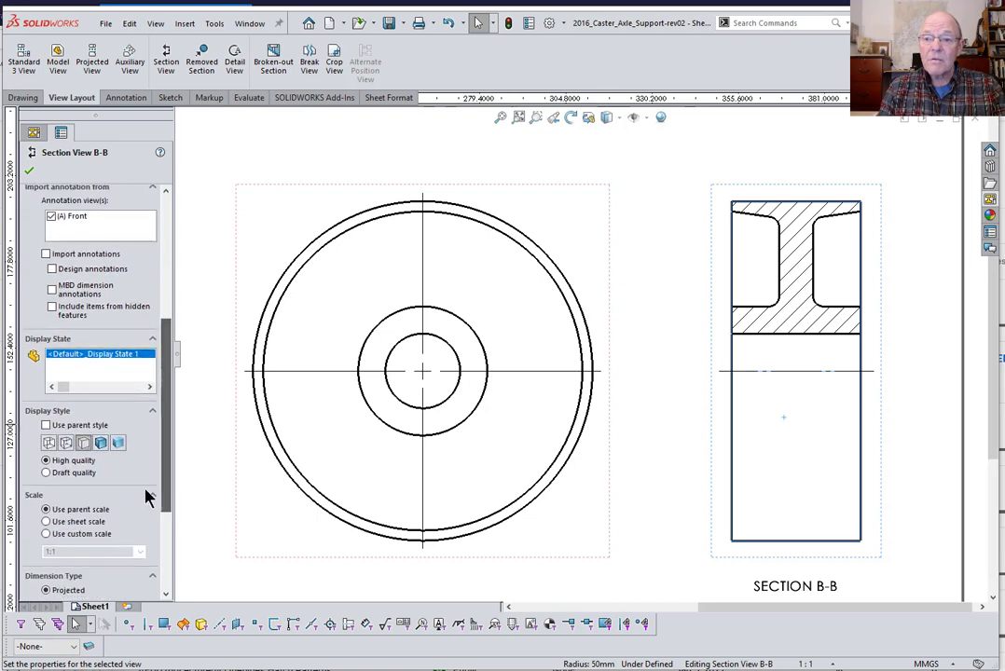
click(66, 443)
click(906, 525)
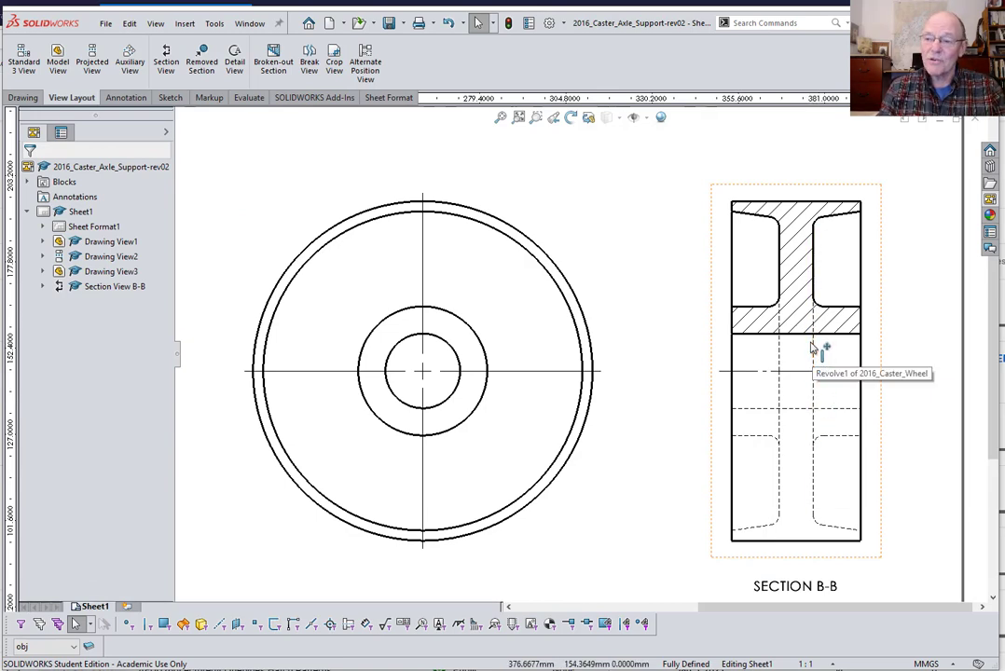
Step: Hide the two vertical web edges whose dashed parts run above the centerline in Section B-B
click(814, 349)
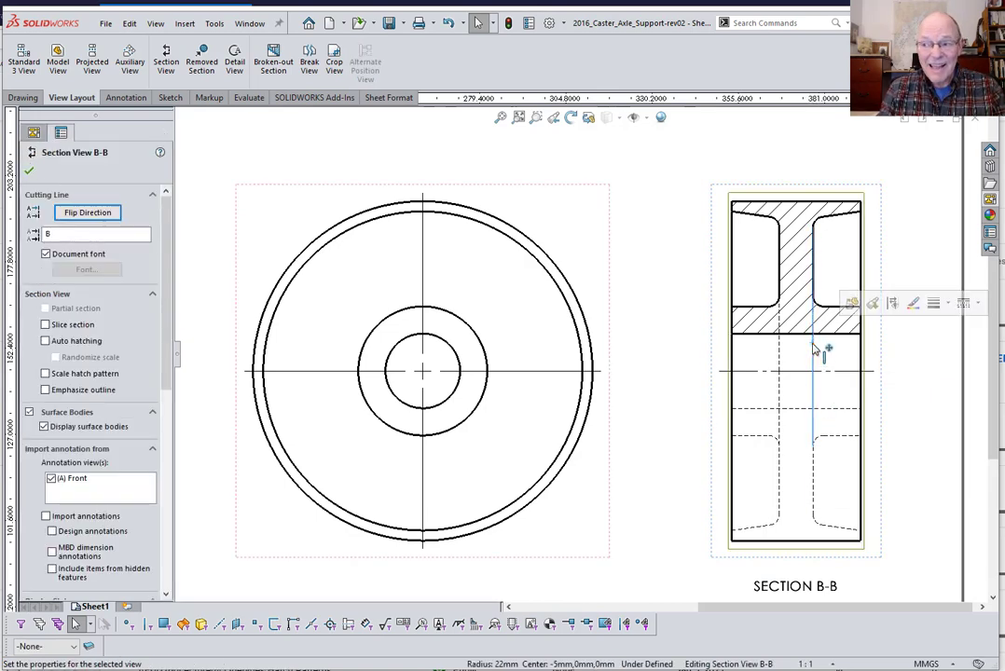
click(891, 305)
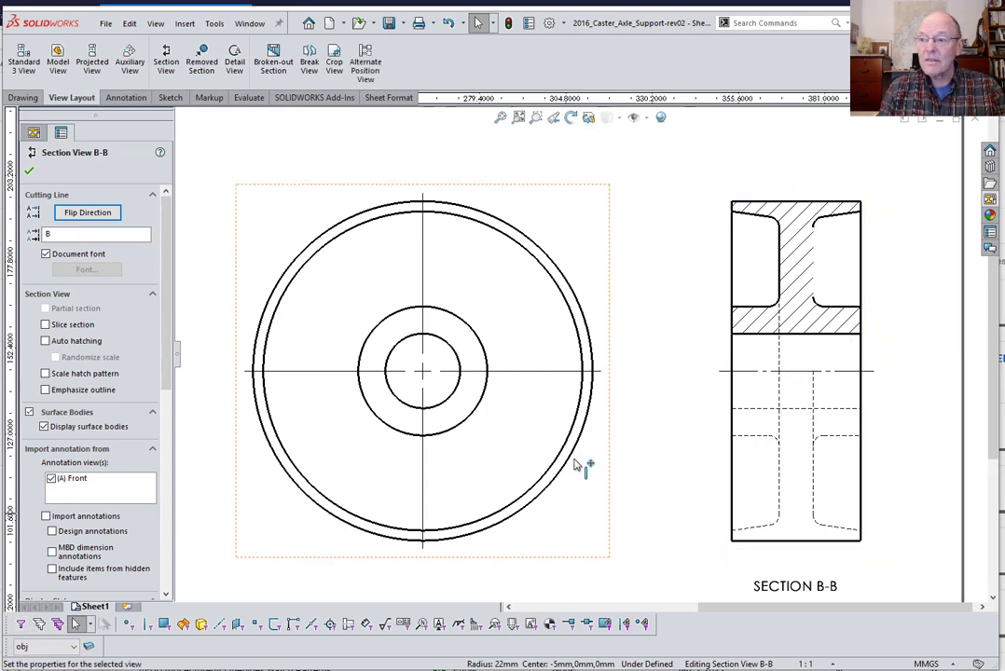
click(779, 358)
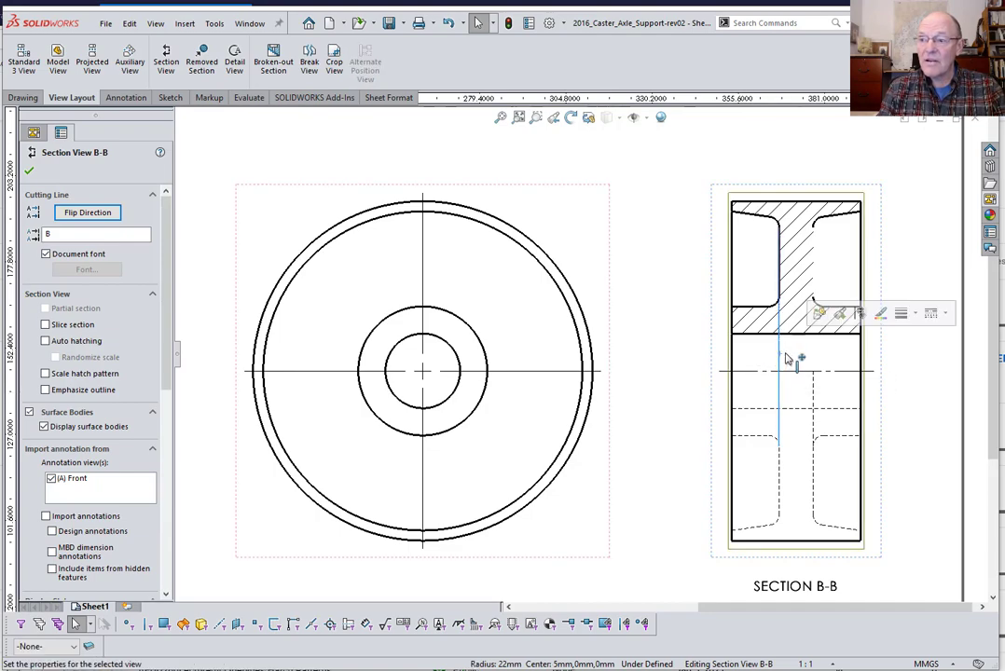
click(858, 315)
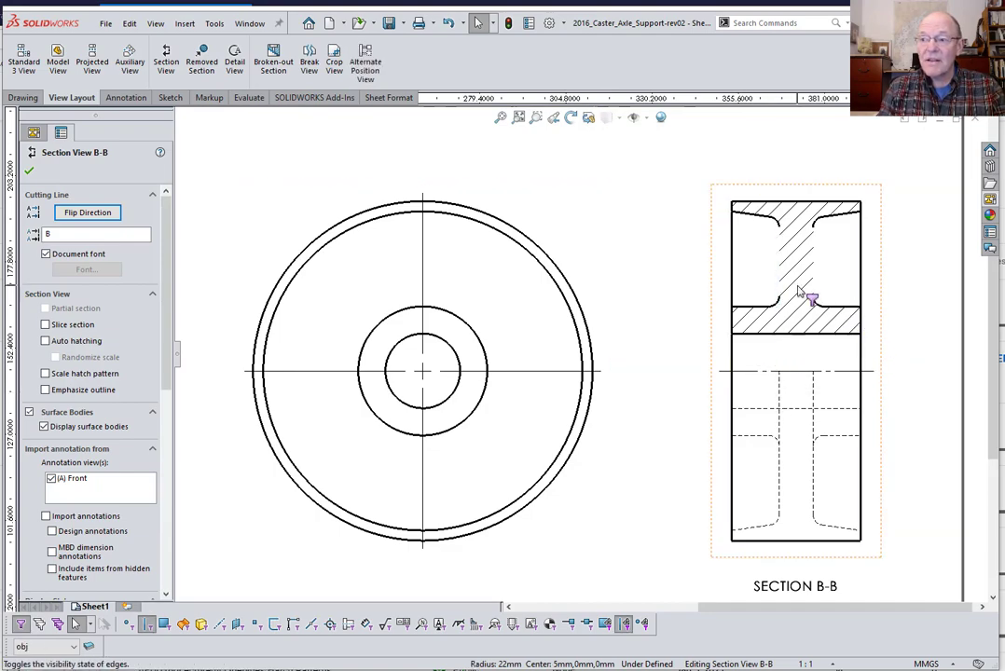
Step: Sketch a vertical line on the obj layer between the two fillet ends on the right side of Section B-B's hatched web
scroll(779, 262, down, 3)
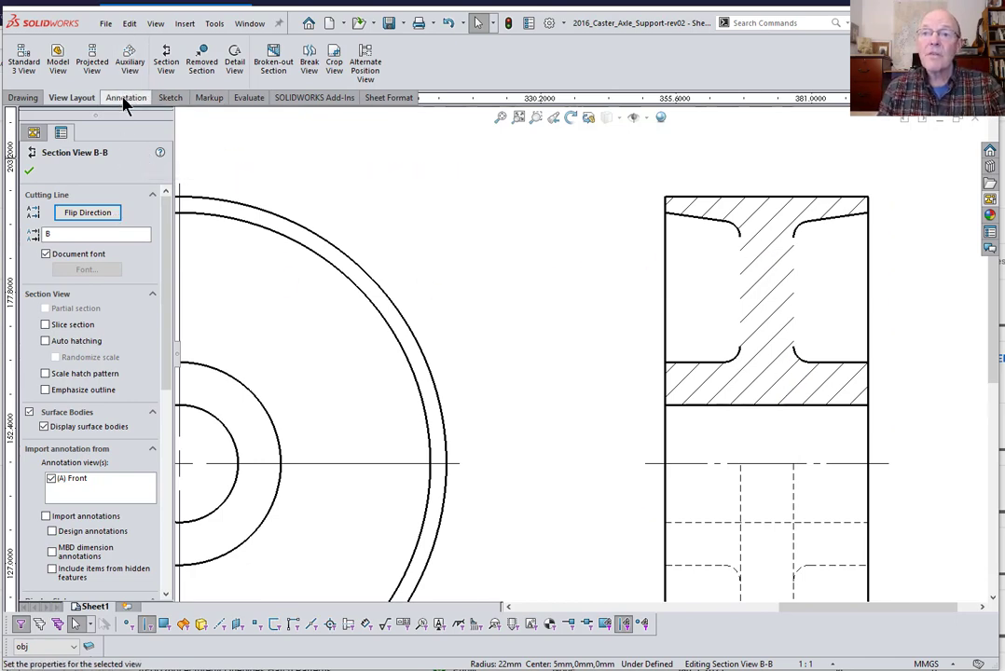
click(169, 98)
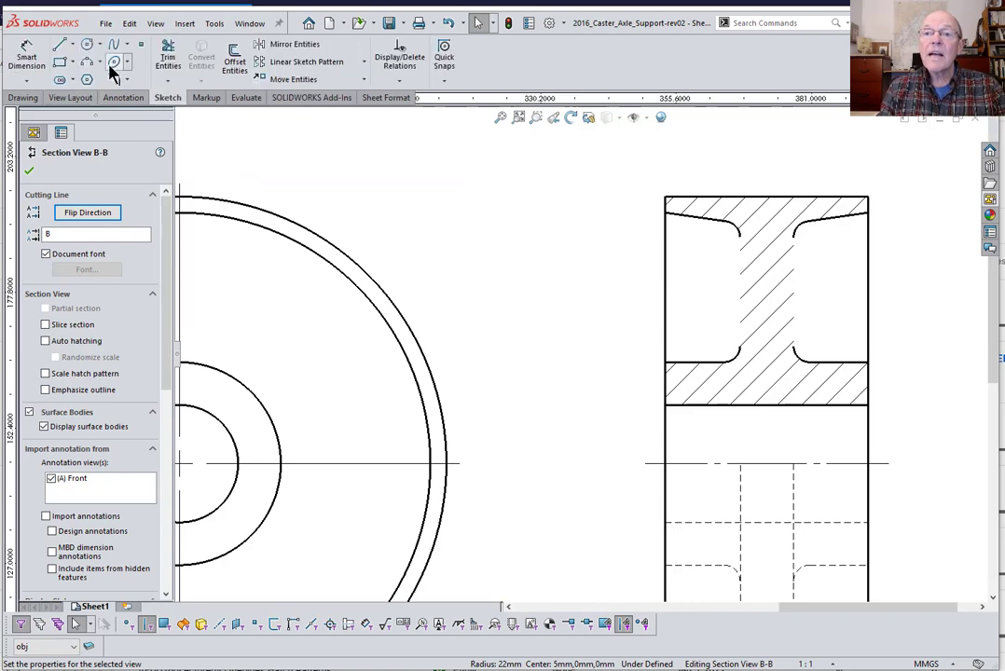
click(60, 46)
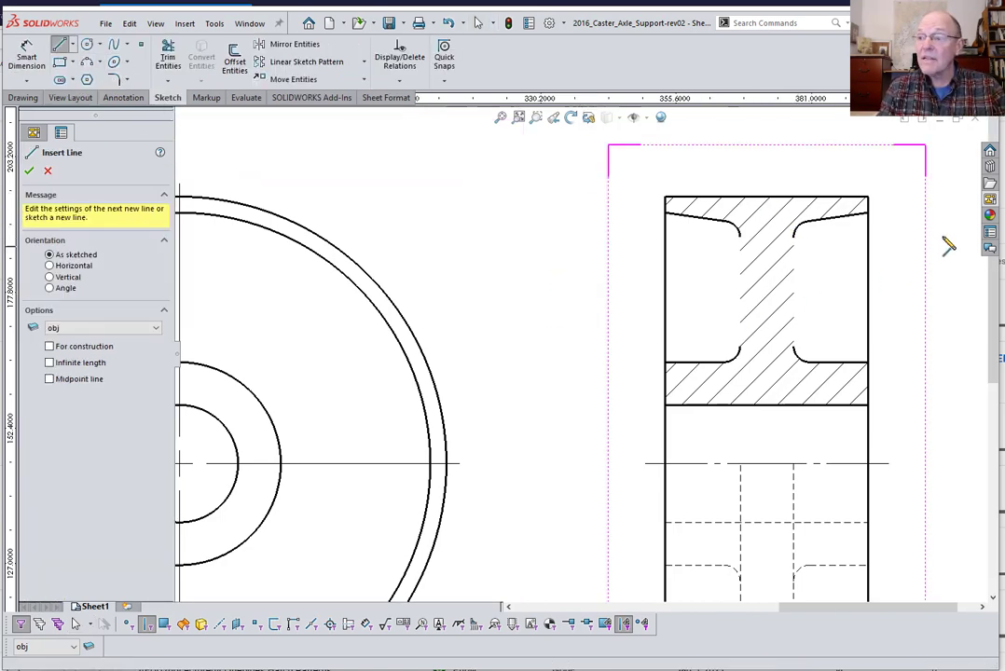
scroll(949, 247, down, 2)
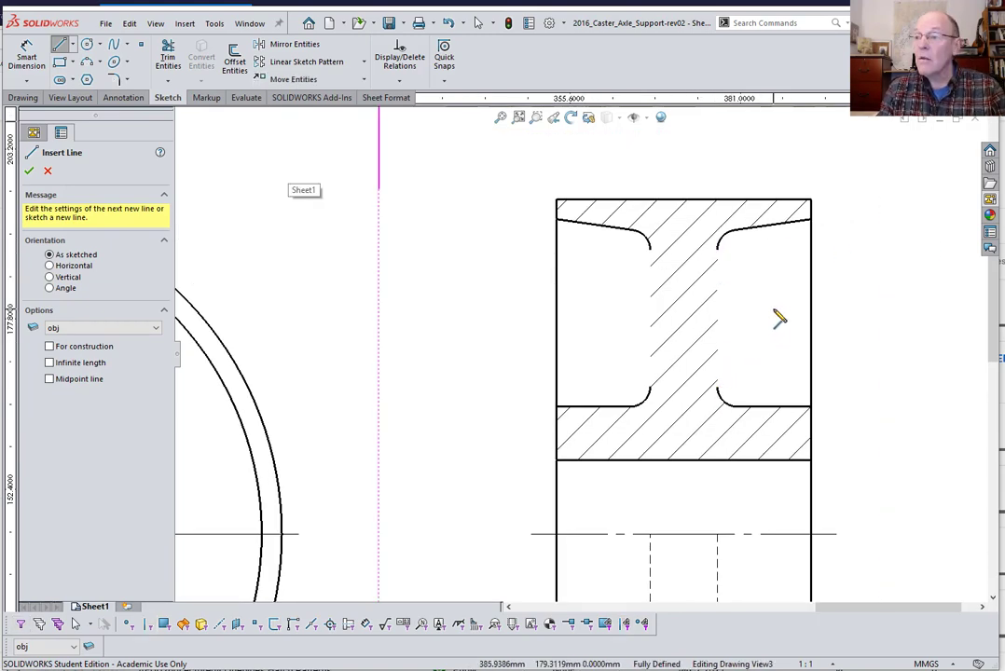
click(718, 250)
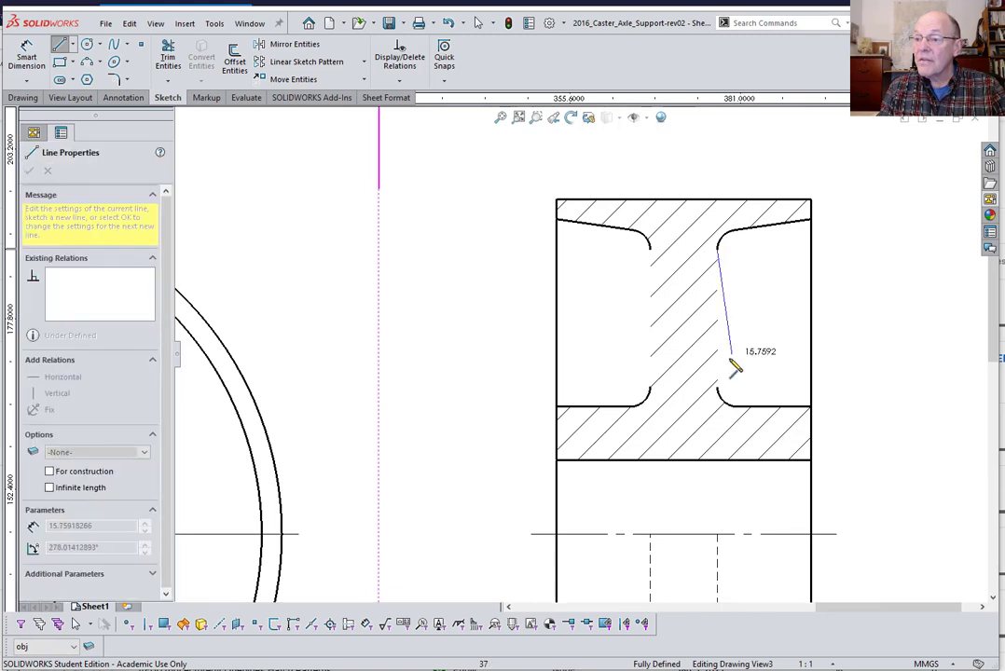
click(717, 387)
key(Escape)
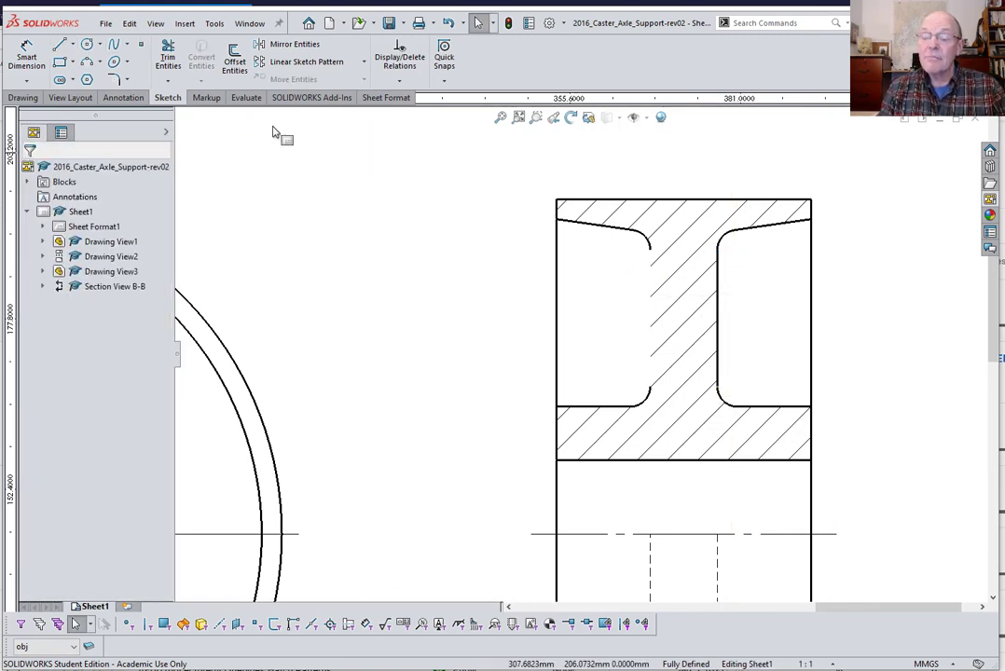
Step: Sketch a vertical line on the obj layer between the two fillet ends on the left side of Section B-B's hatched web
key(l)
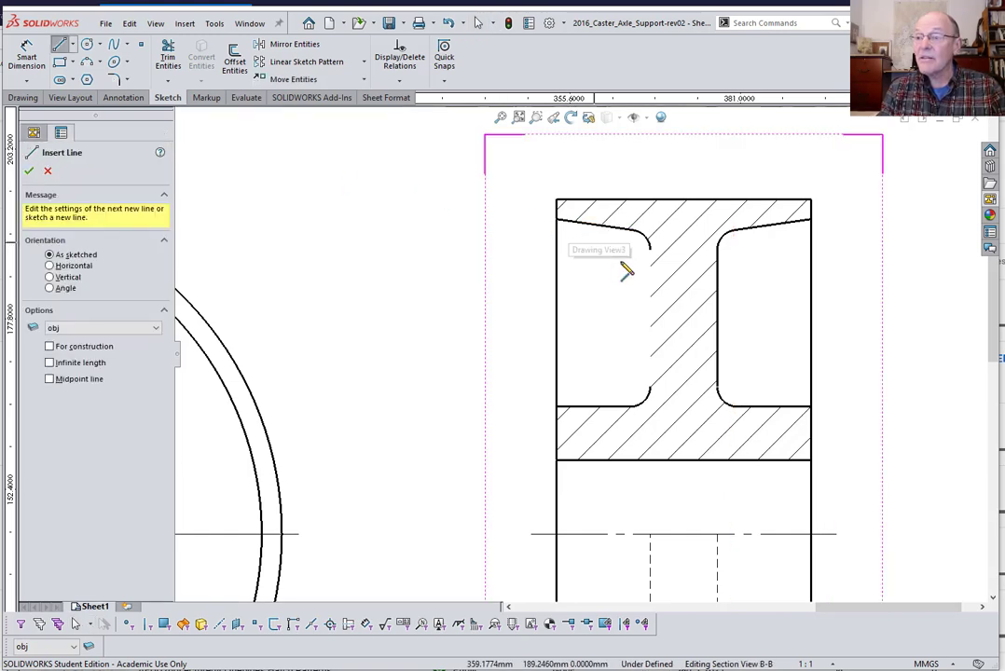
click(652, 252)
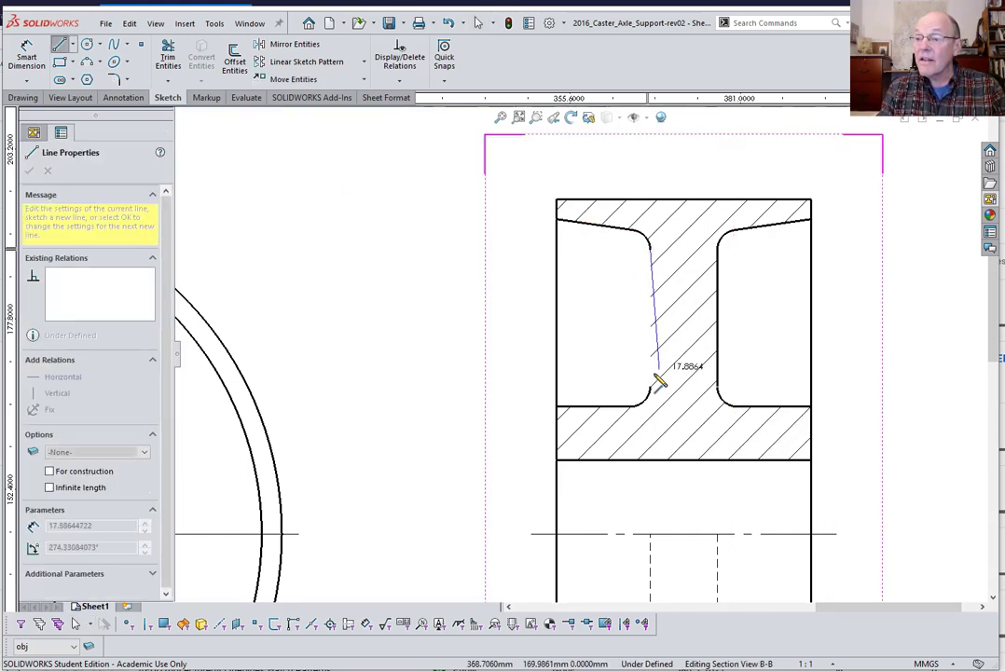
click(650, 387)
key(Escape)
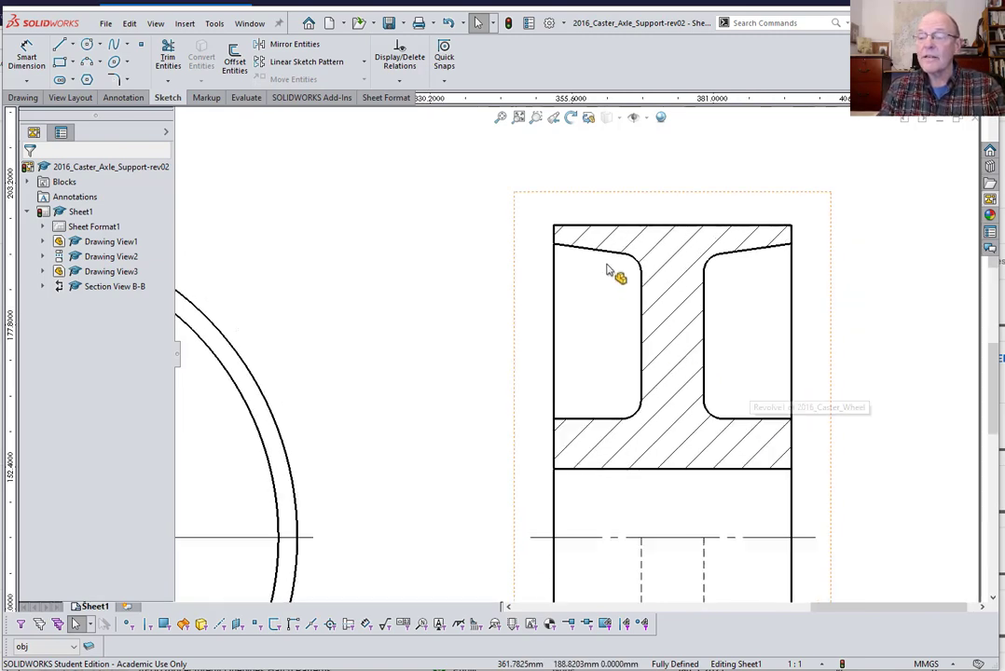
Step: Create a new layer named dim with a blue color and make it the active layer
scroll(608, 271, down, 2)
scroll(608, 271, down, 1)
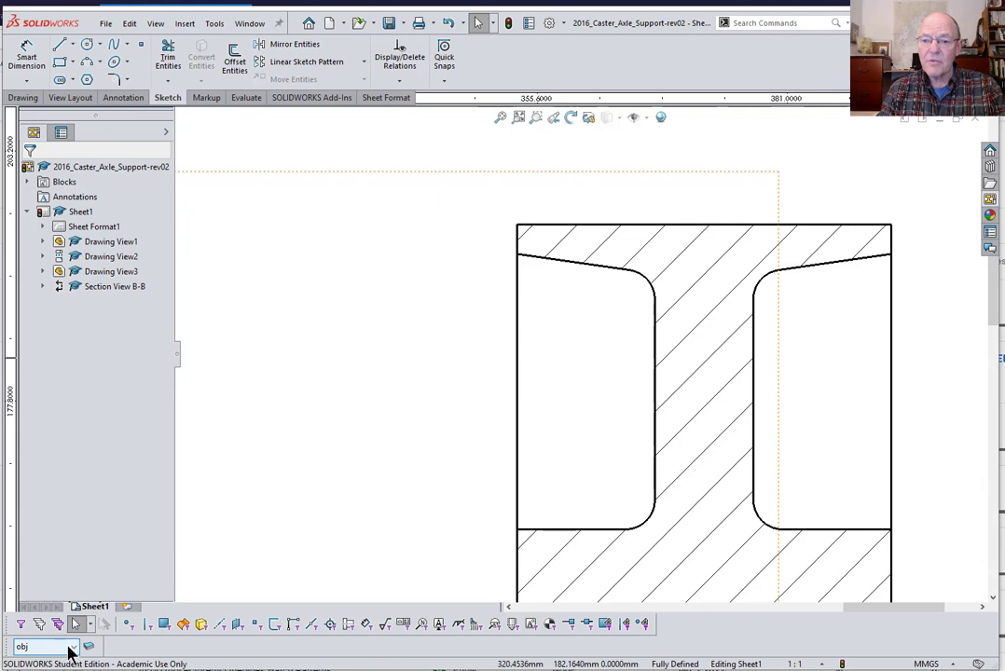
click(88, 646)
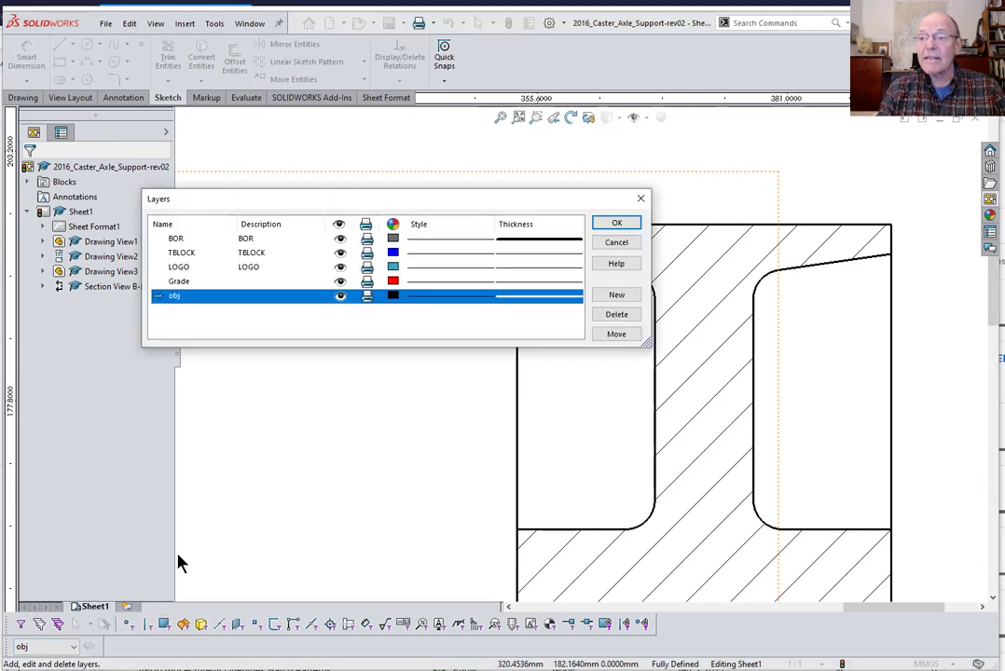
click(625, 297)
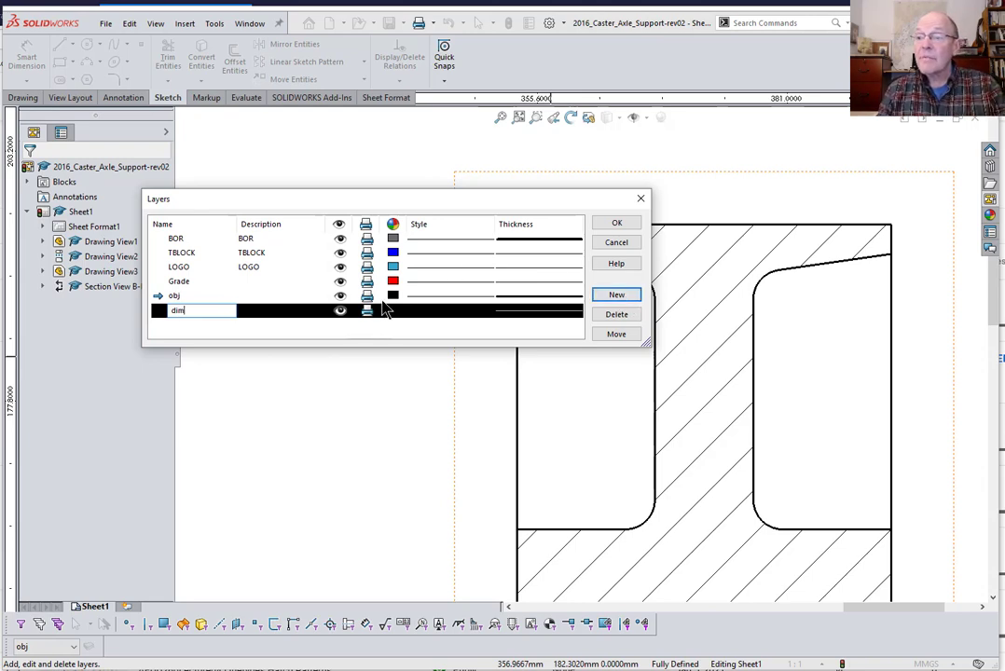
click(395, 311)
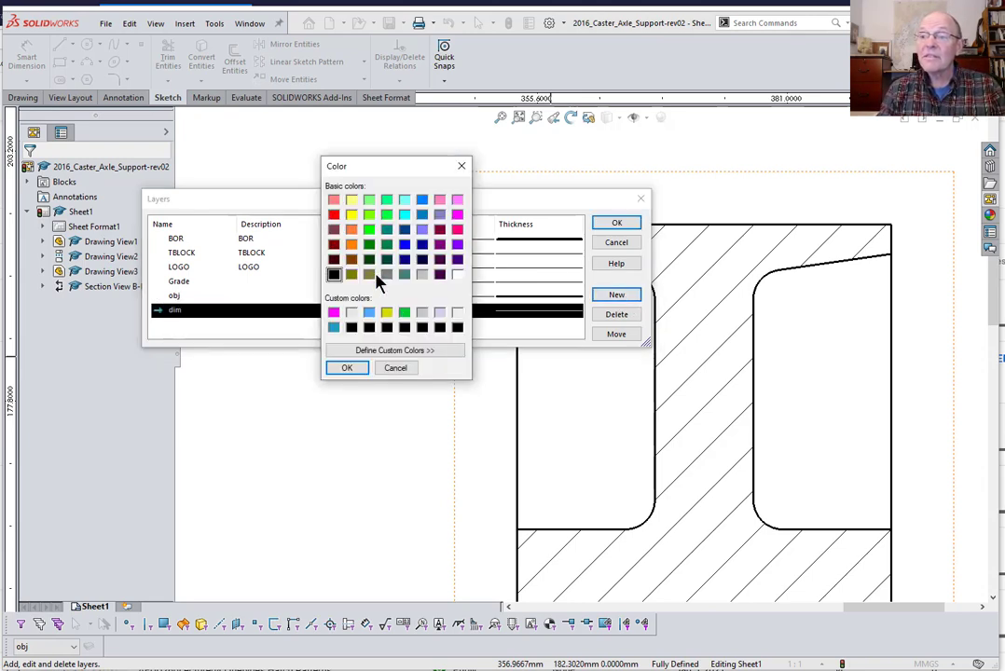
click(345, 372)
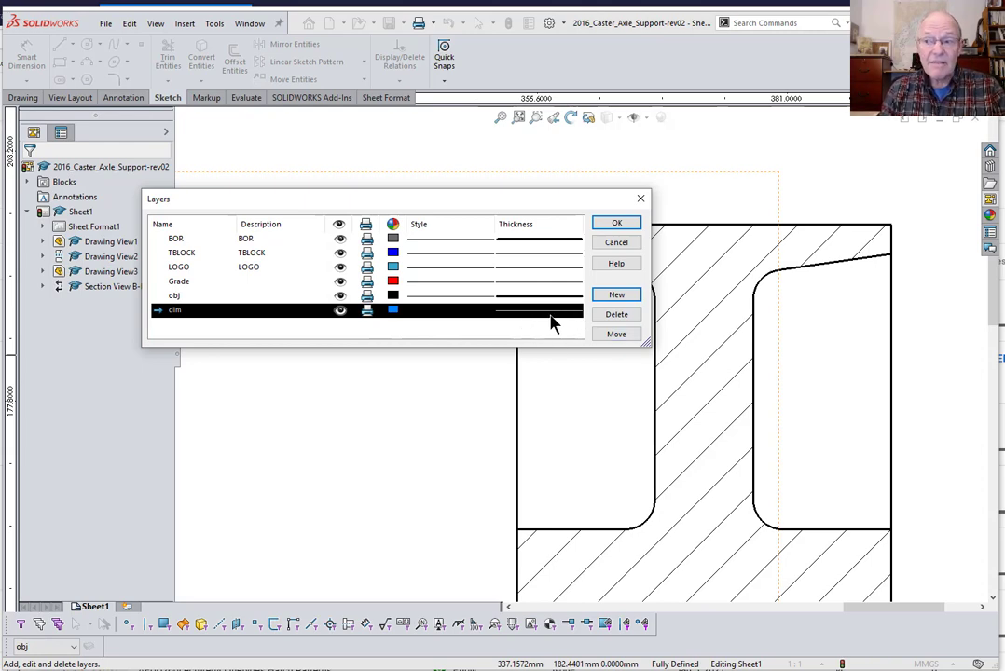
click(623, 225)
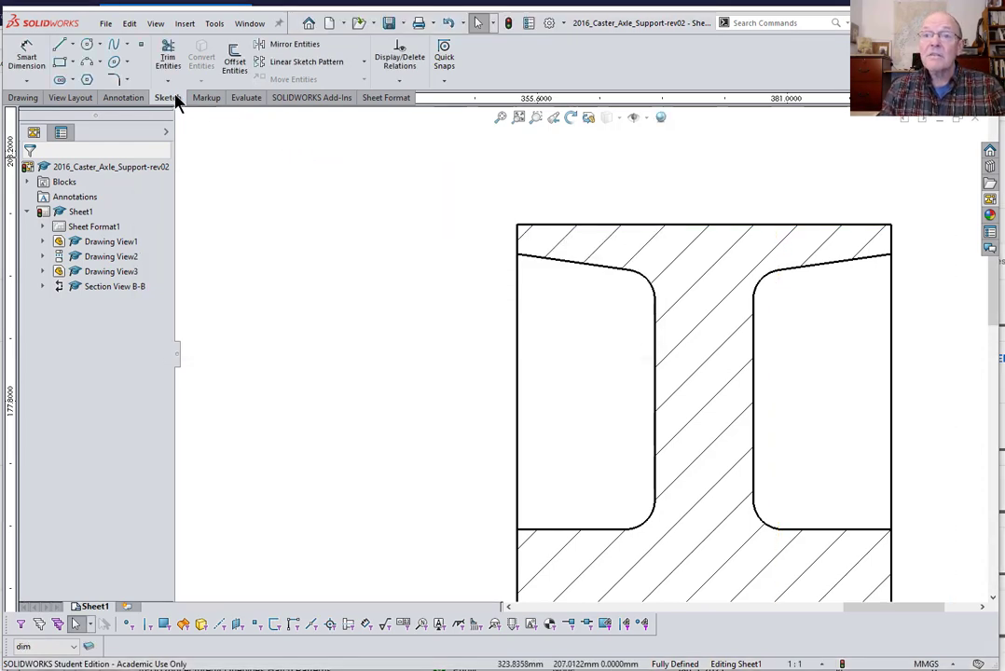
Step: Dimension the rim thickness in Section B-B from the upper outer edge to the outer end of the left tapered edge
click(26, 58)
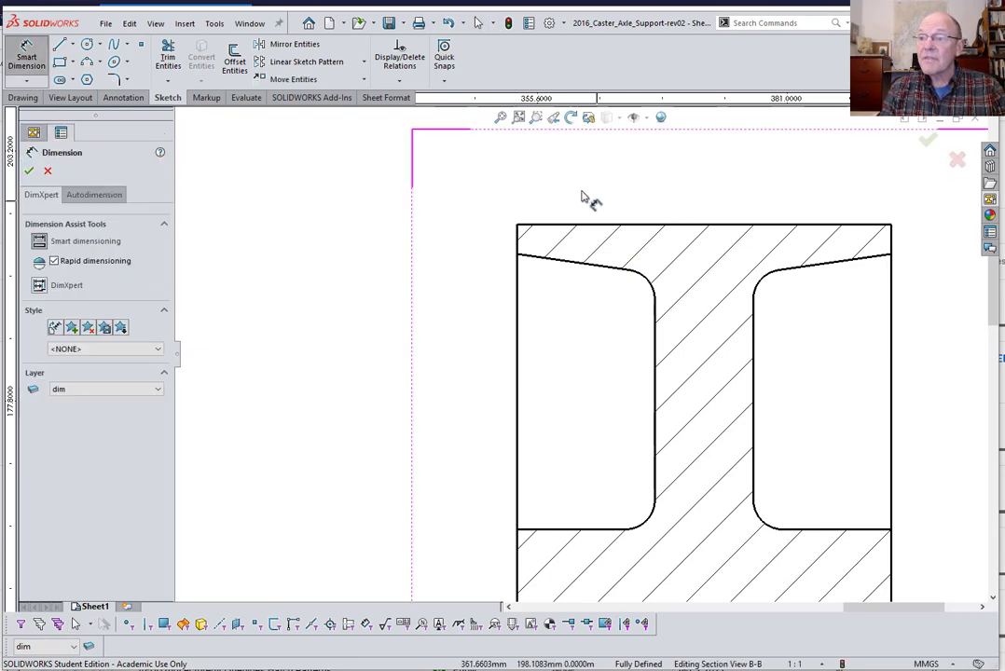
scroll(550, 221, down, 2)
click(552, 253)
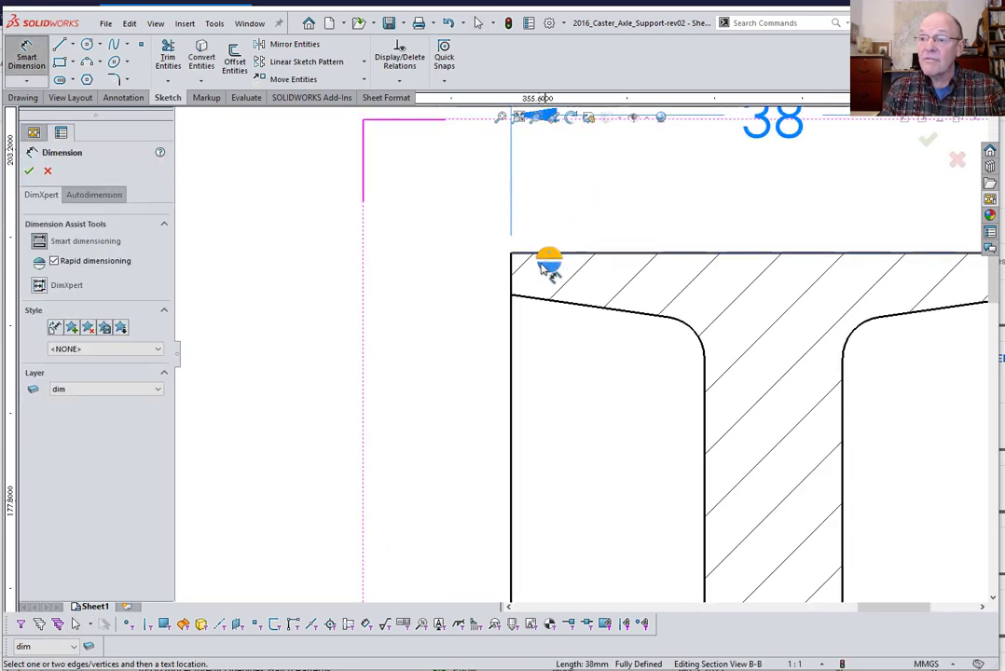
click(514, 296)
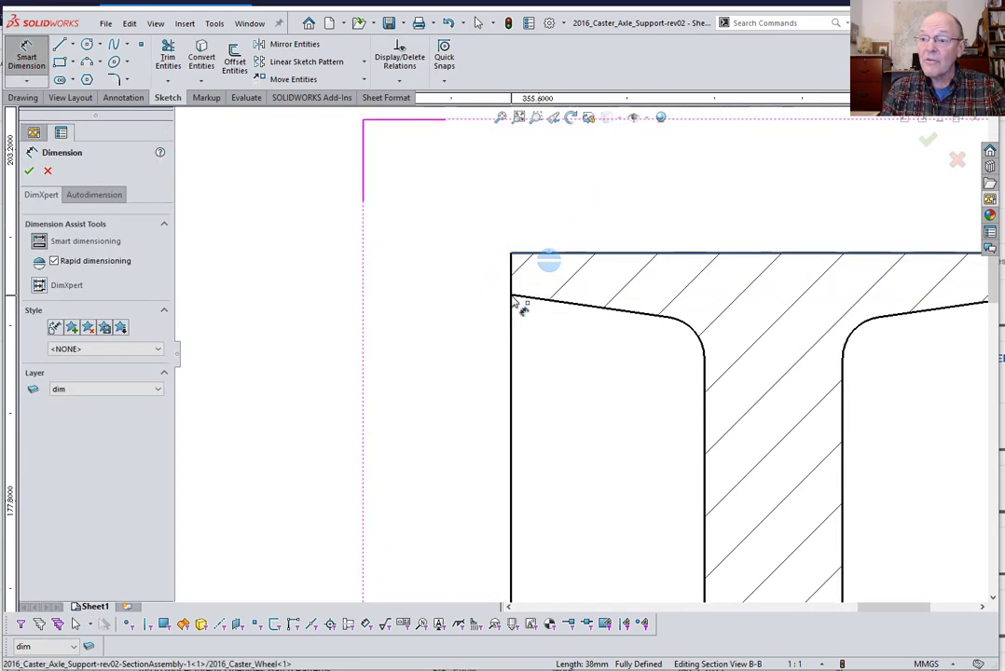
click(519, 300)
scroll(513, 306, up, 1)
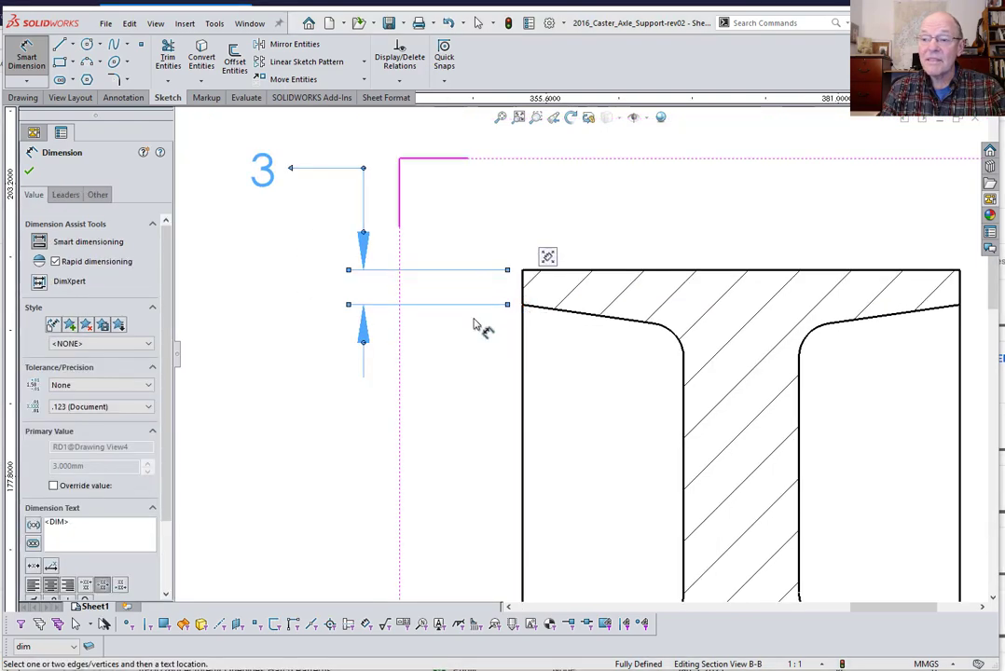
click(574, 276)
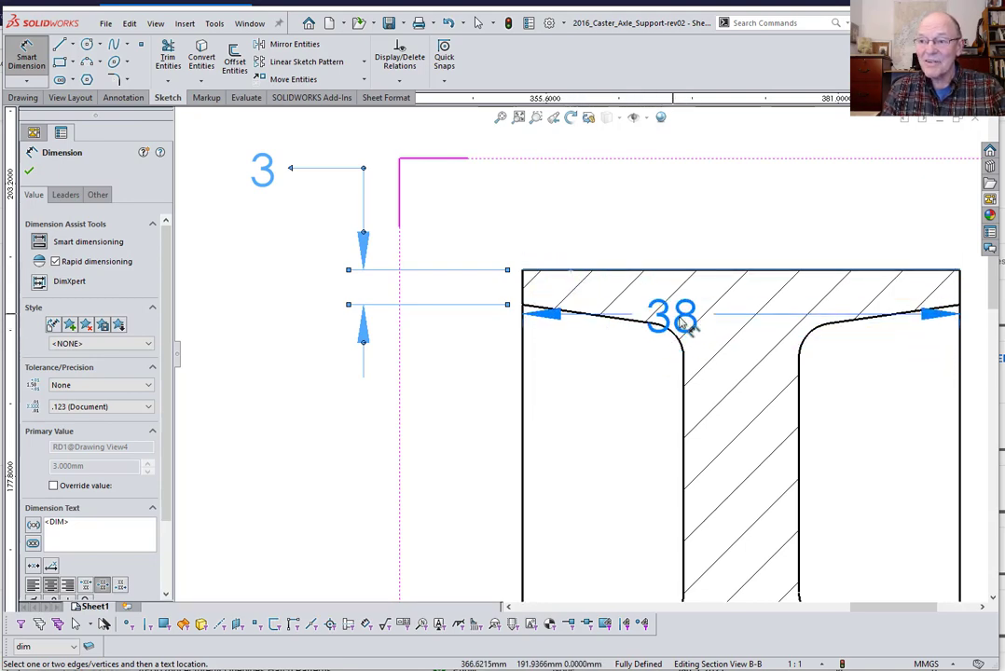
key(Escape)
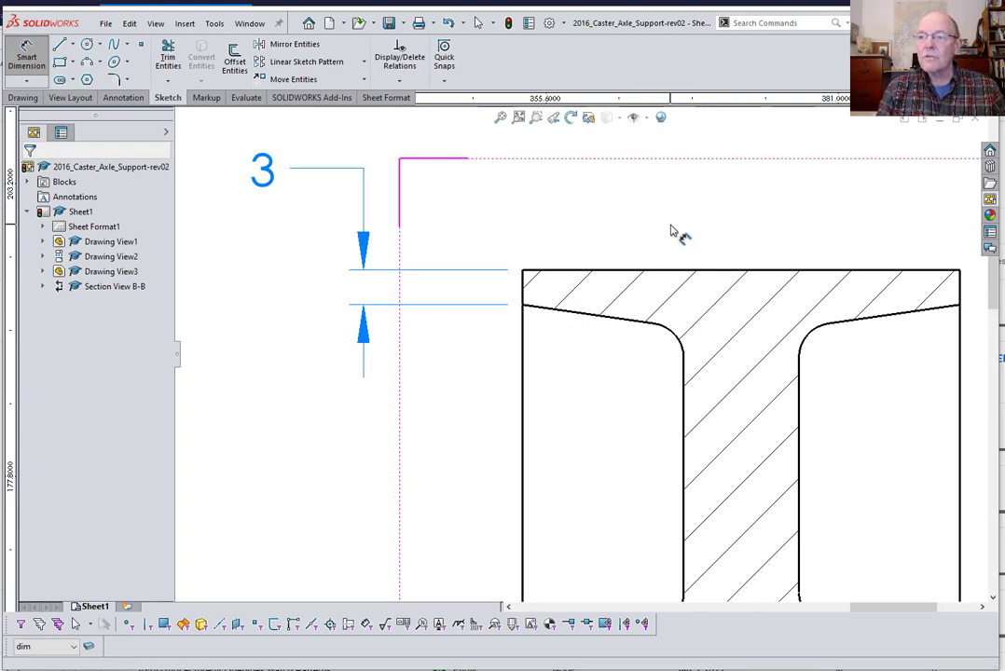
key(Escape)
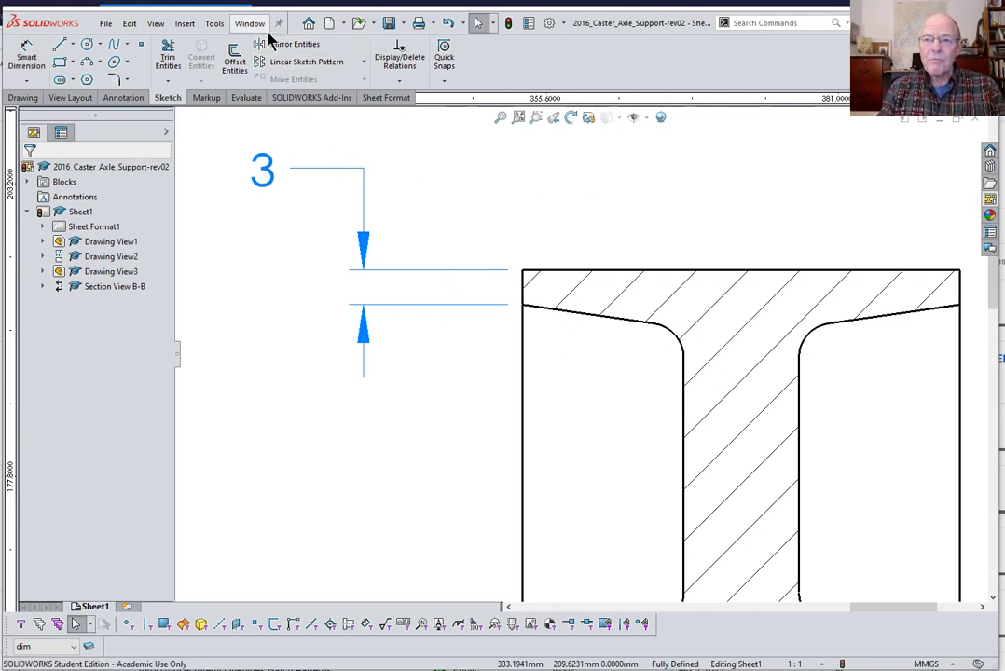
Step: Add a virtual sharp where the left tapered rim edge and the left vertical web line of Section B-B intersect
click(626, 321)
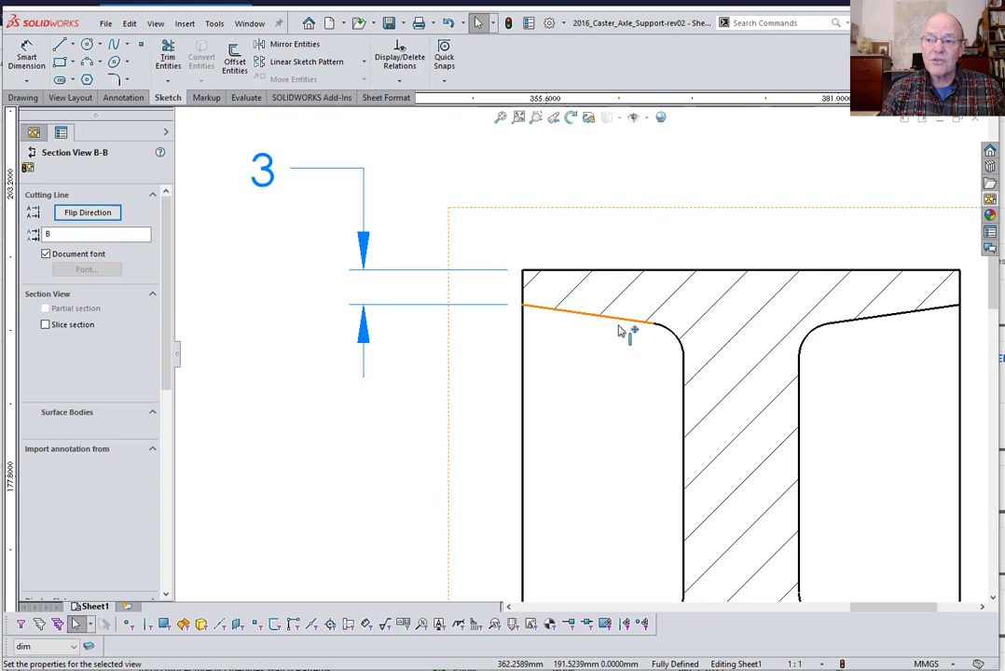
click(685, 411)
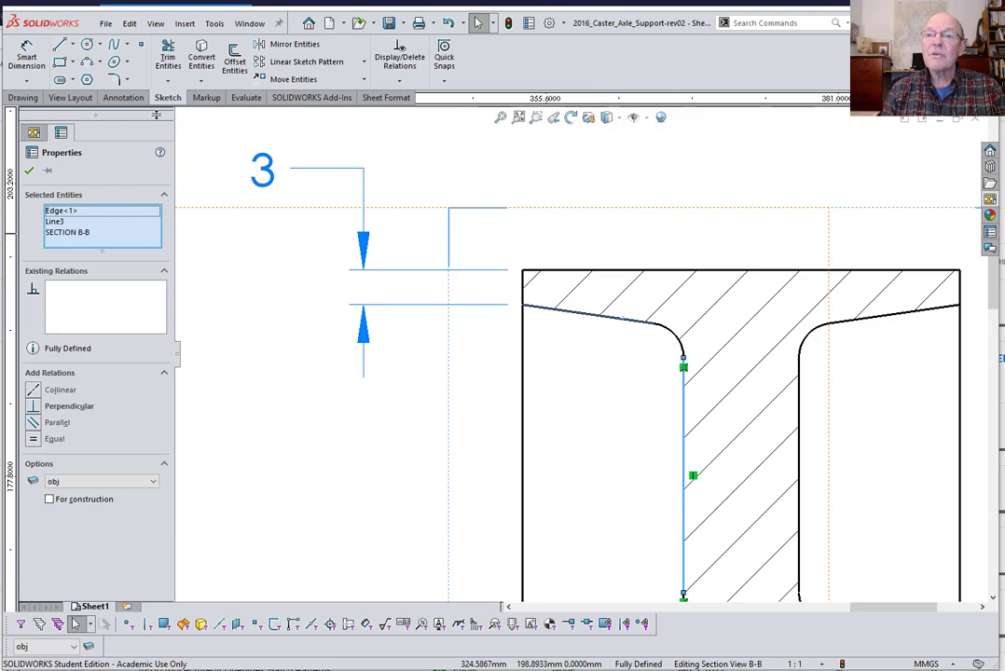
click(141, 43)
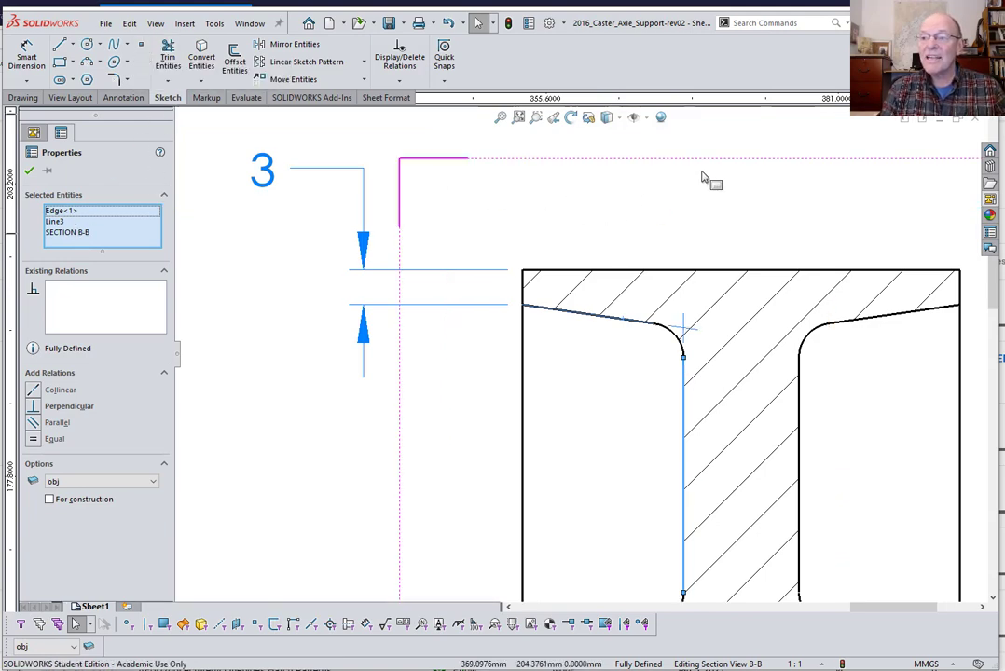
key(Escape)
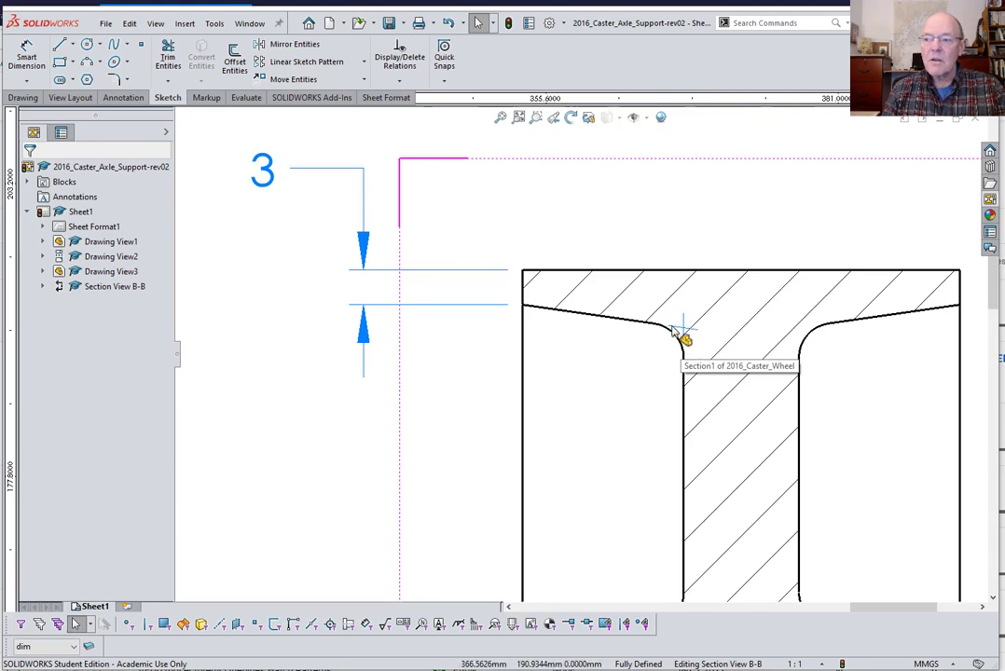
Step: Examine the virtual sharp display styles in the document properties, including the Witness style, then close the options
click(564, 25)
click(565, 41)
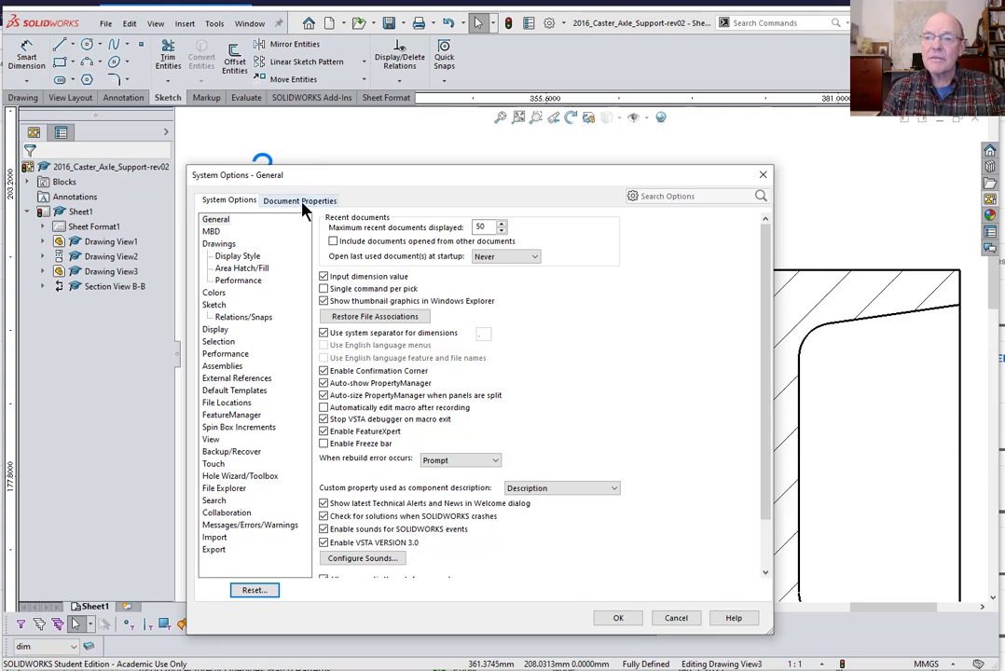
click(300, 201)
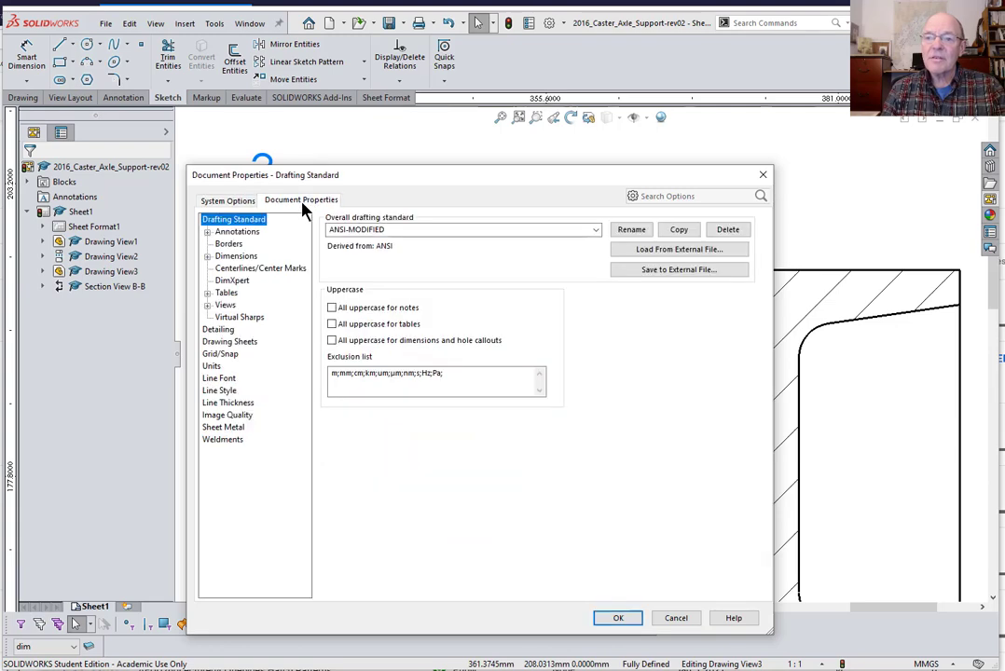
click(245, 318)
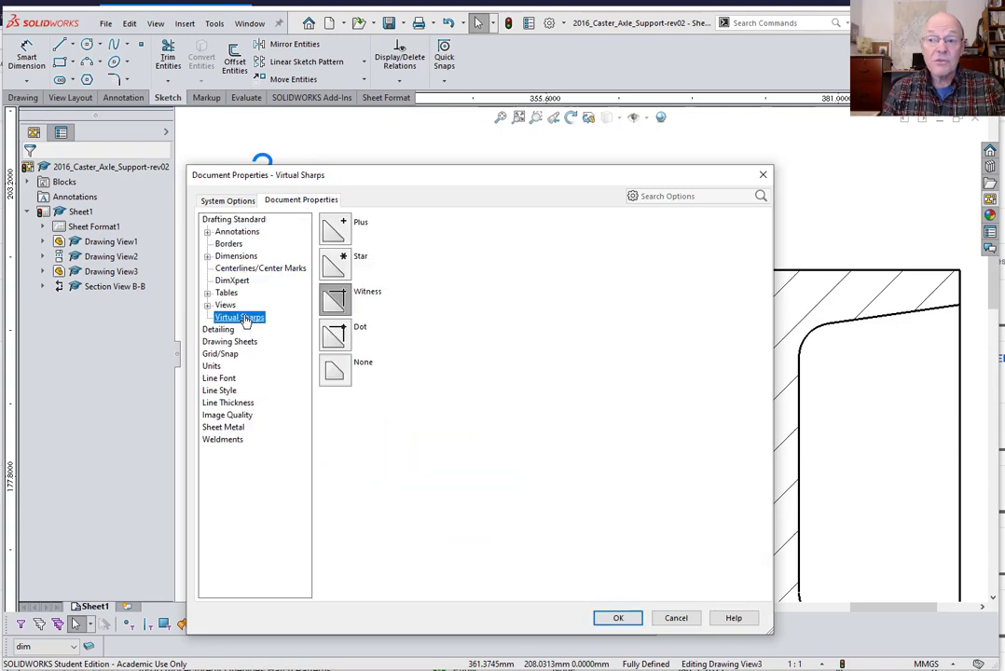
click(336, 303)
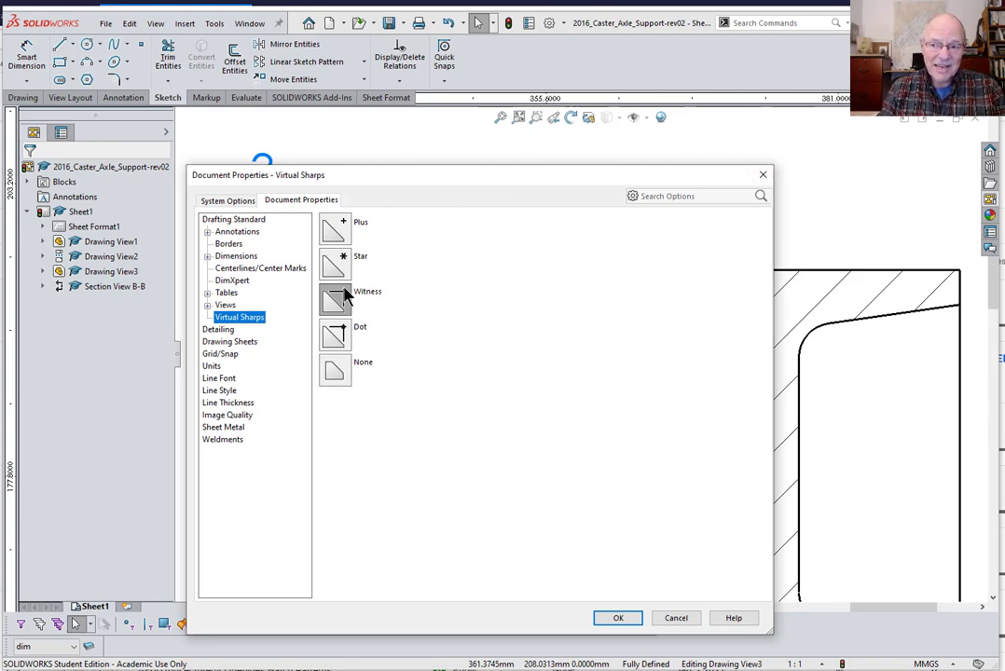
click(762, 177)
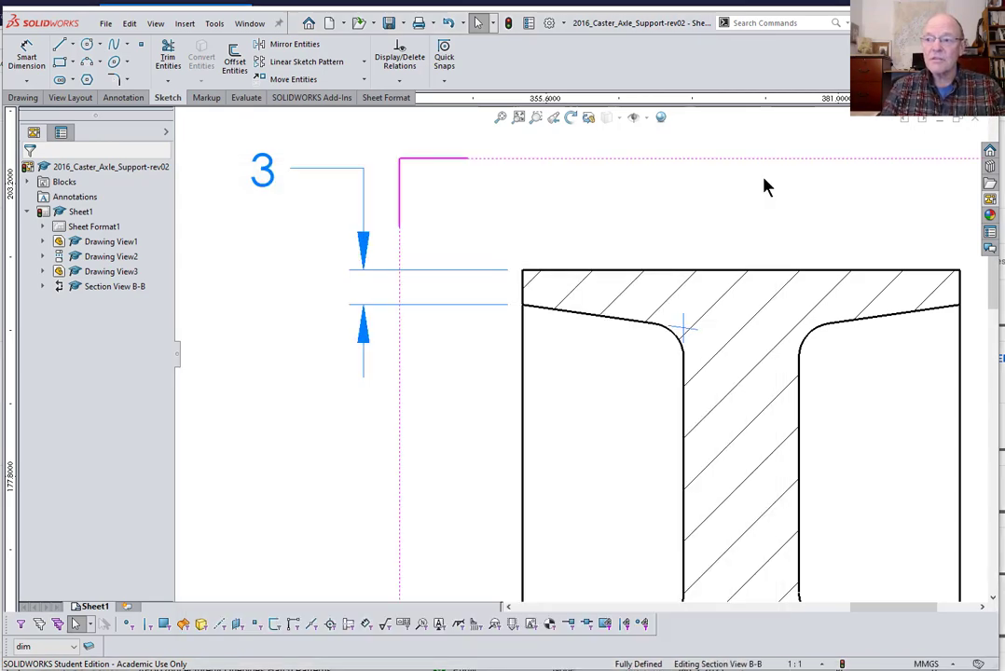
click(28, 64)
click(619, 276)
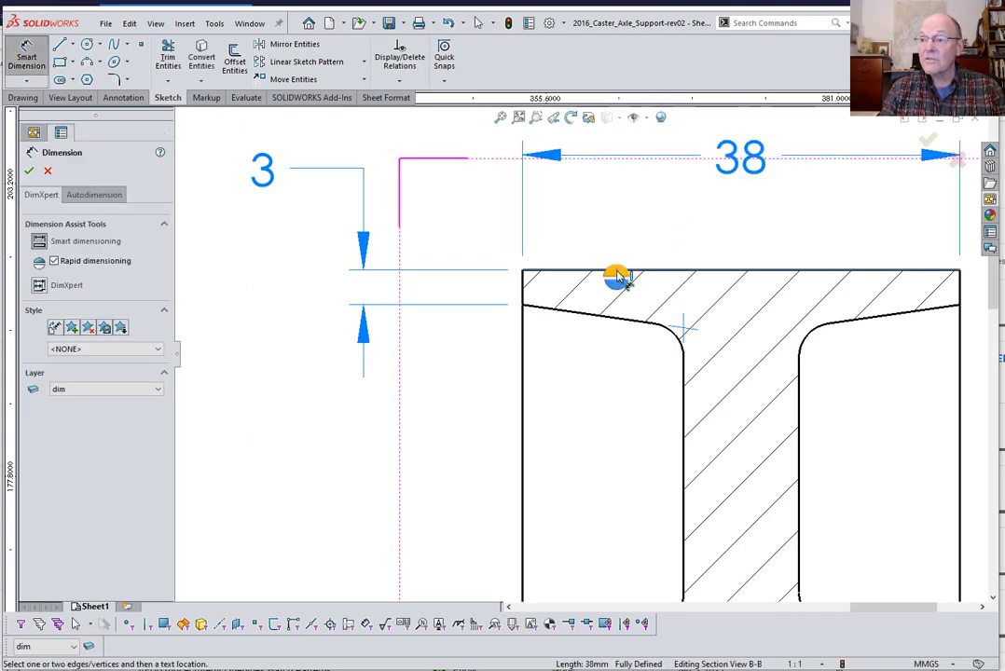
click(697, 337)
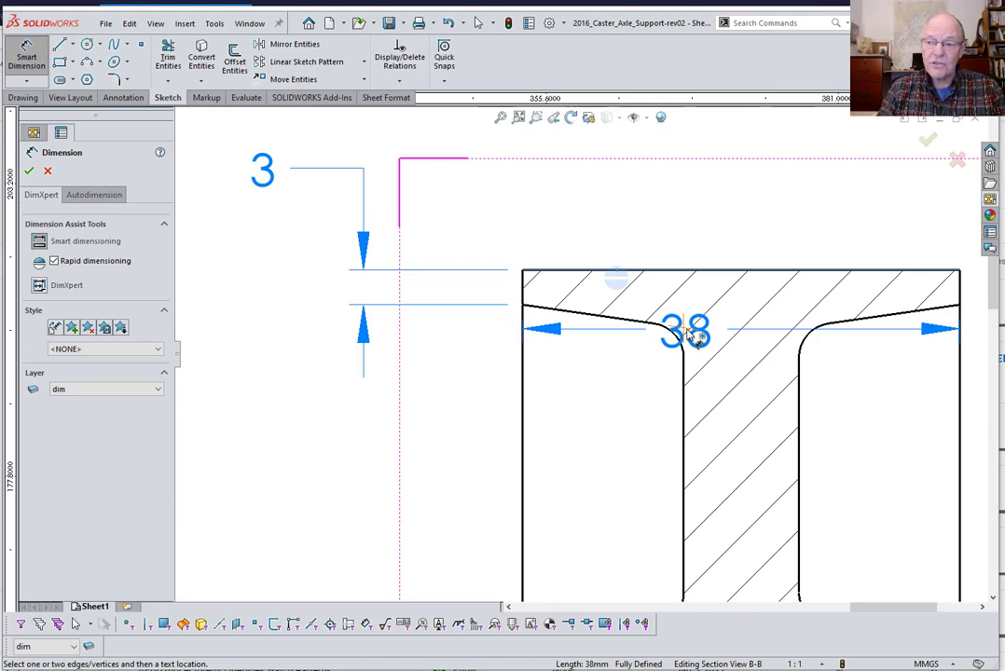
click(688, 331)
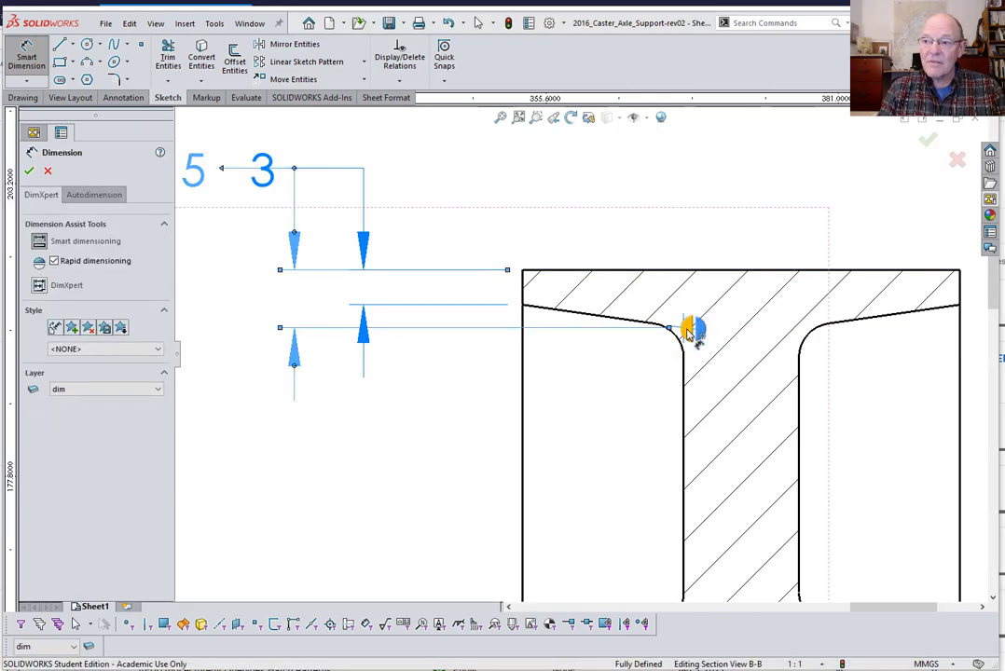
key(Escape)
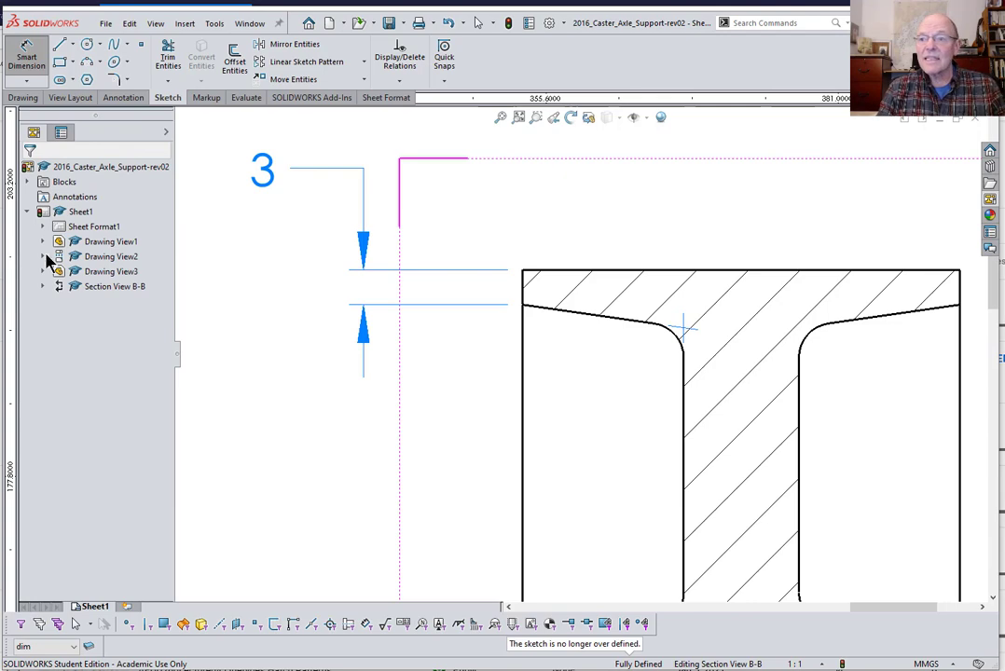
Step: Add a driven vertical dimension from the rim's upper outer edge to the virtual sharp, placed left of the rim thickness dimension
click(37, 64)
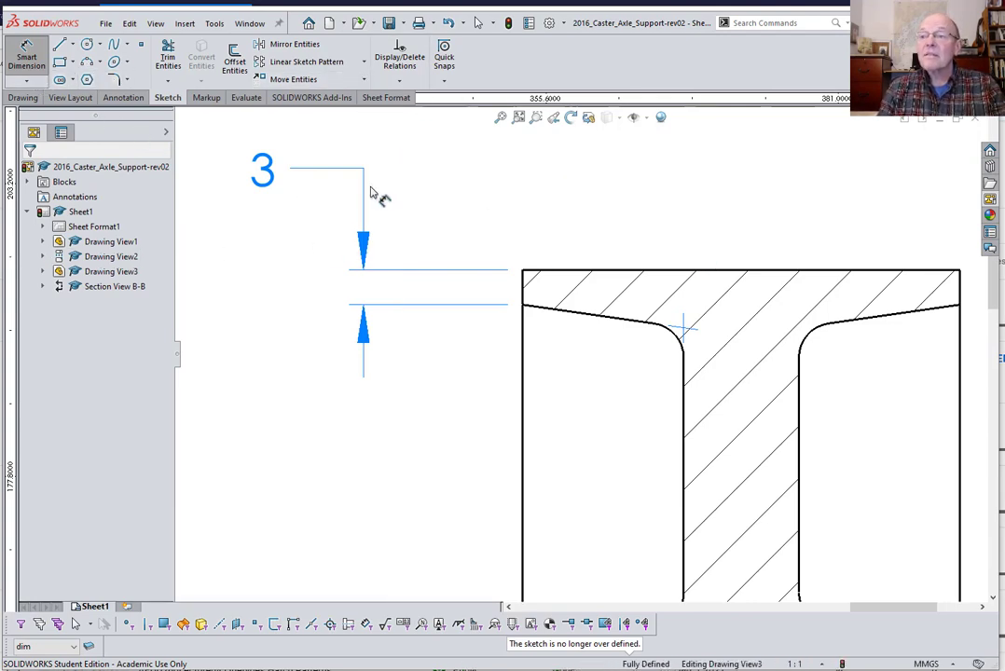
click(608, 272)
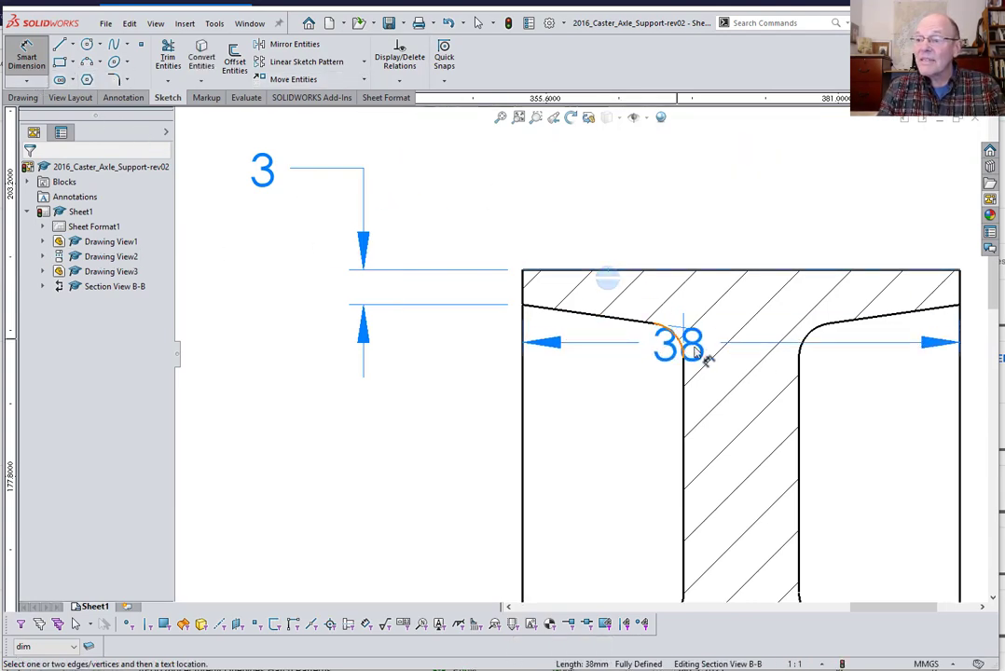
click(688, 334)
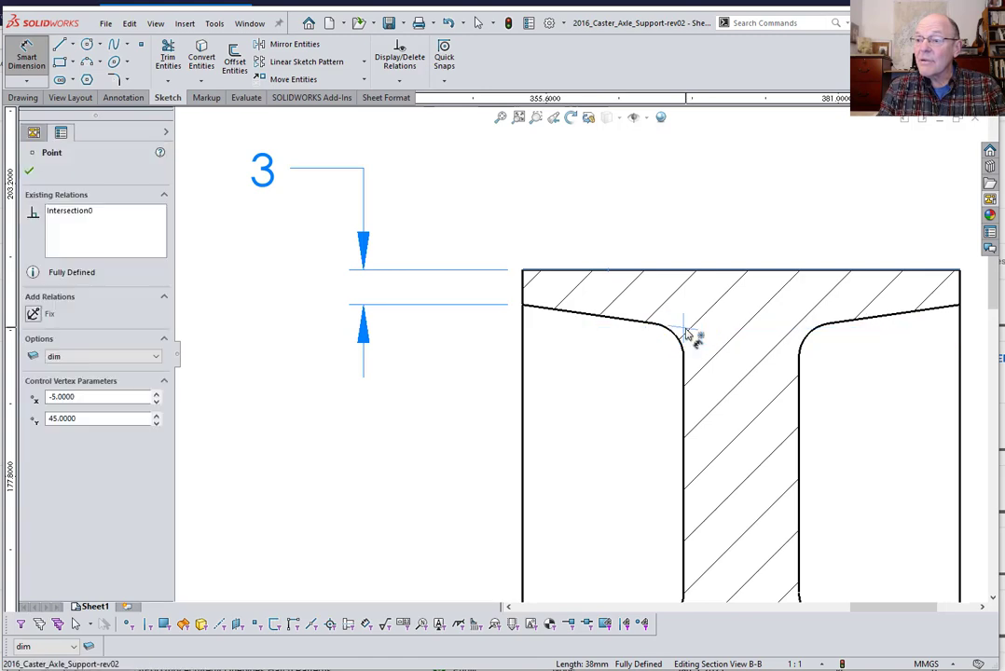
click(196, 170)
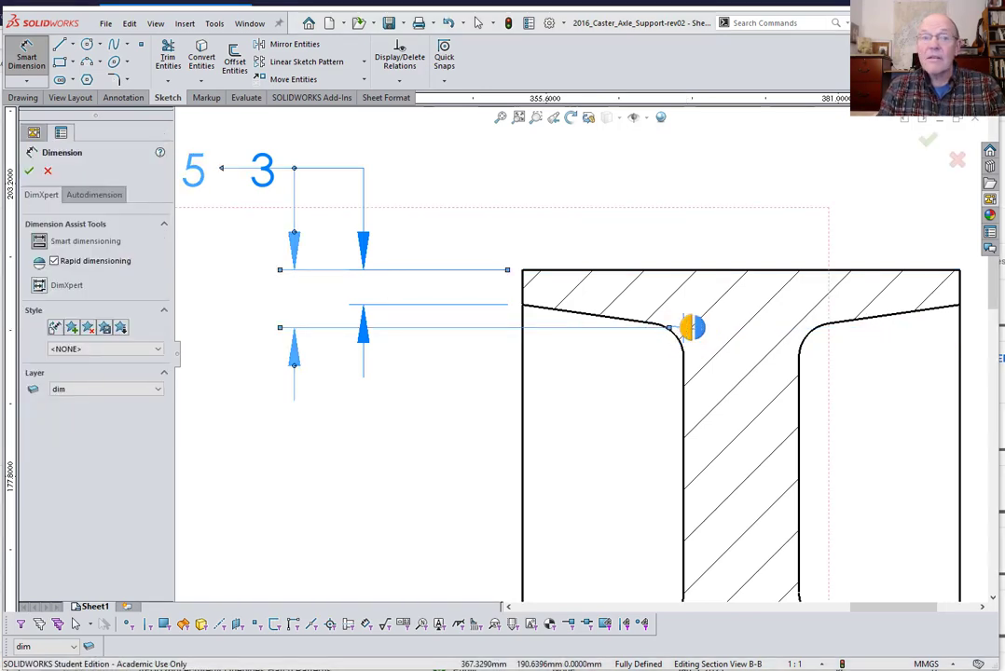
drag(451, 292, 578, 144)
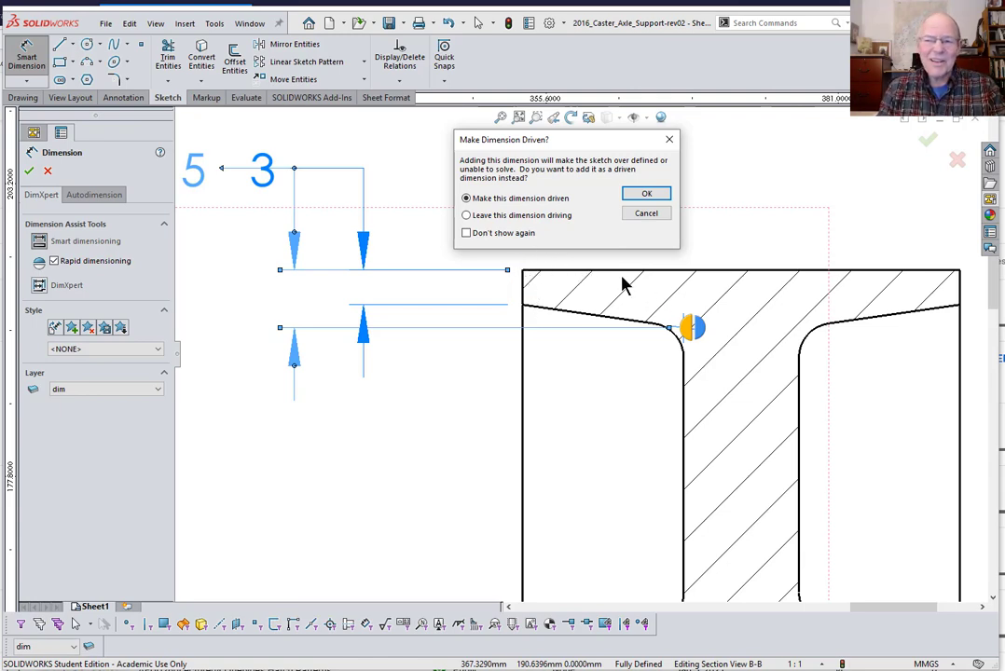
click(645, 196)
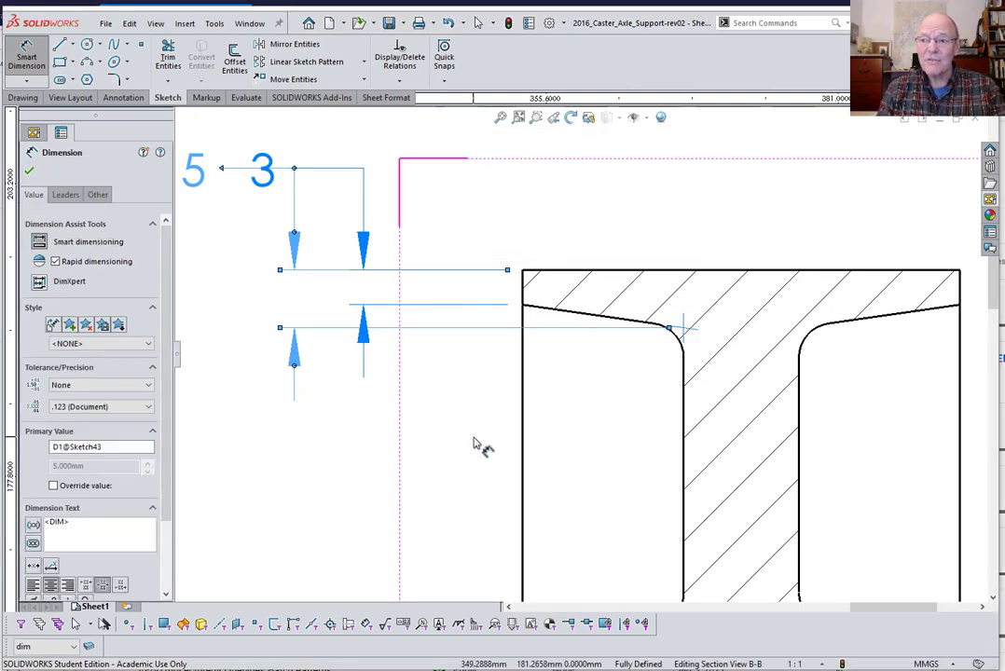
Step: Move the text of the 5 mm virtual-sharp dimension down between its extension lines, clear of the rim thickness dimension
scroll(380, 449, up, 3)
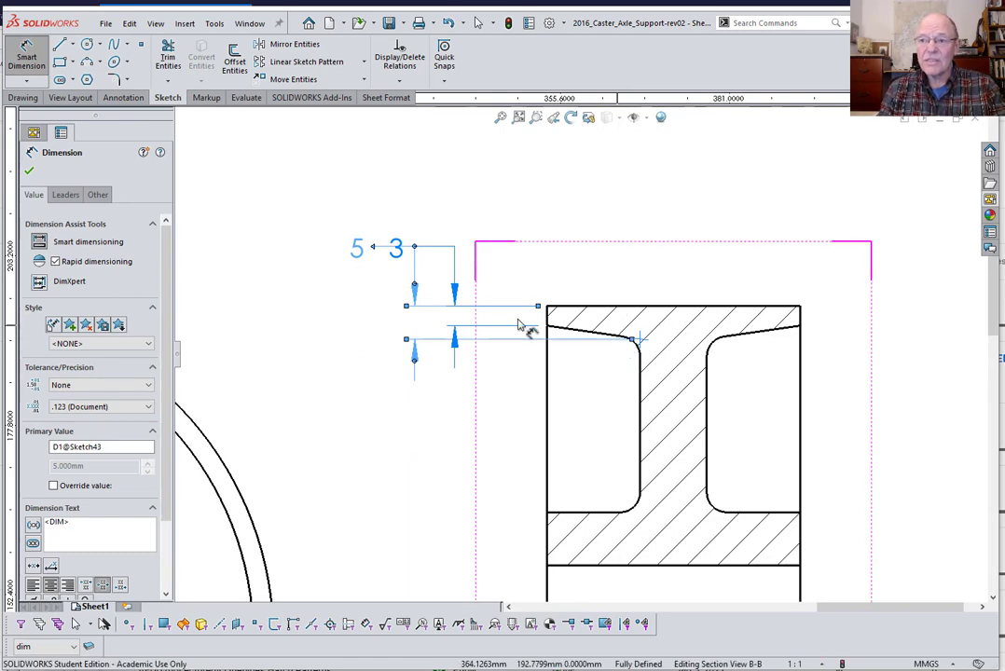
scroll(460, 294, down, 2)
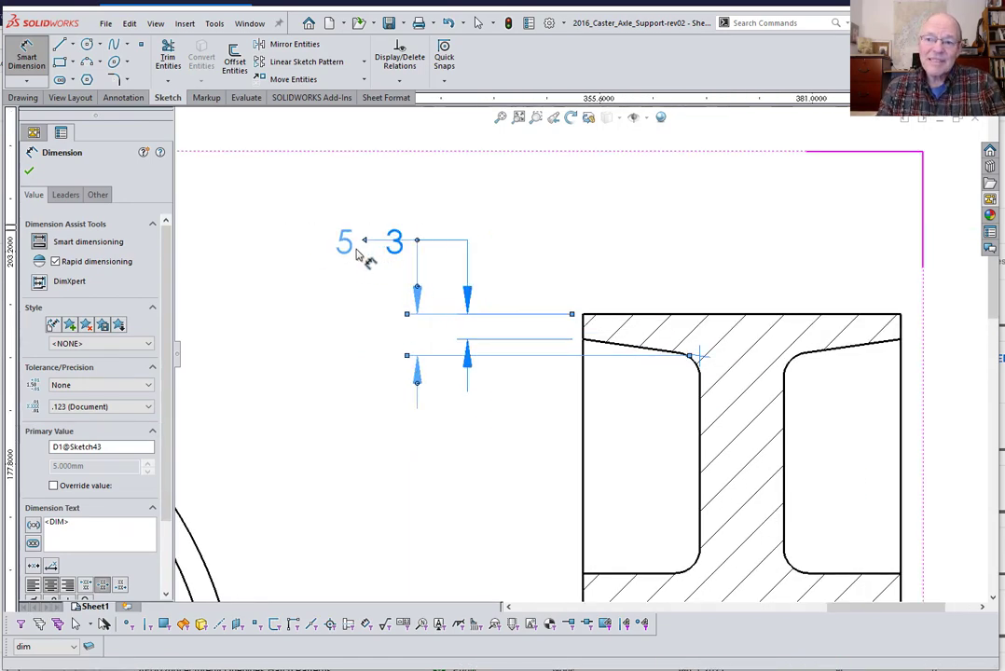
mouse_move(348, 250)
mouse_down()
mouse_move(403, 344)
mouse_move(348, 336)
mouse_move(340, 353)
mouse_move(357, 344)
mouse_up()
click(479, 448)
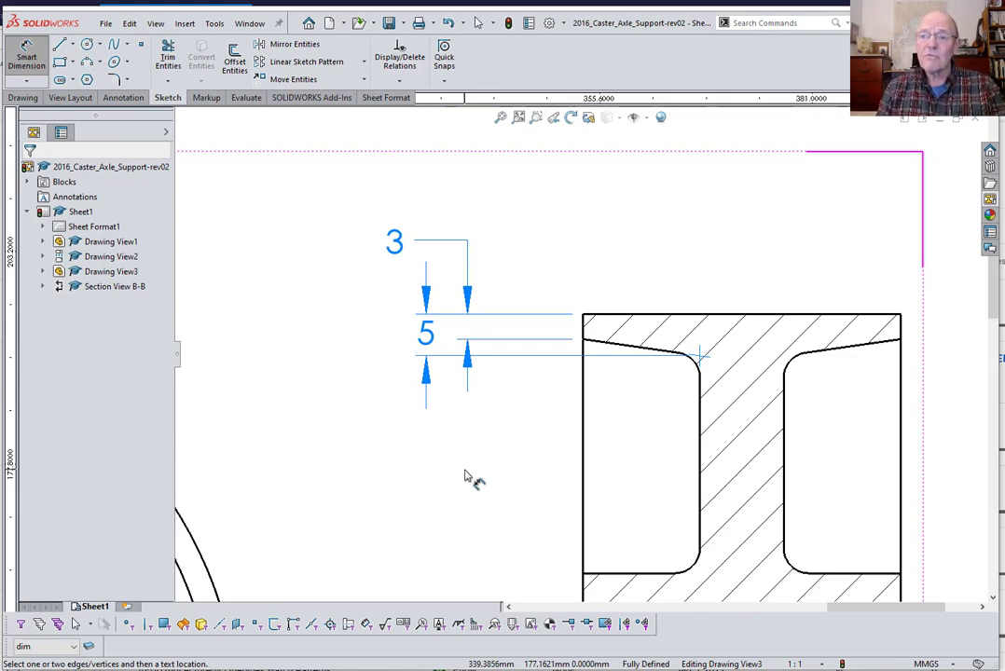
click(444, 352)
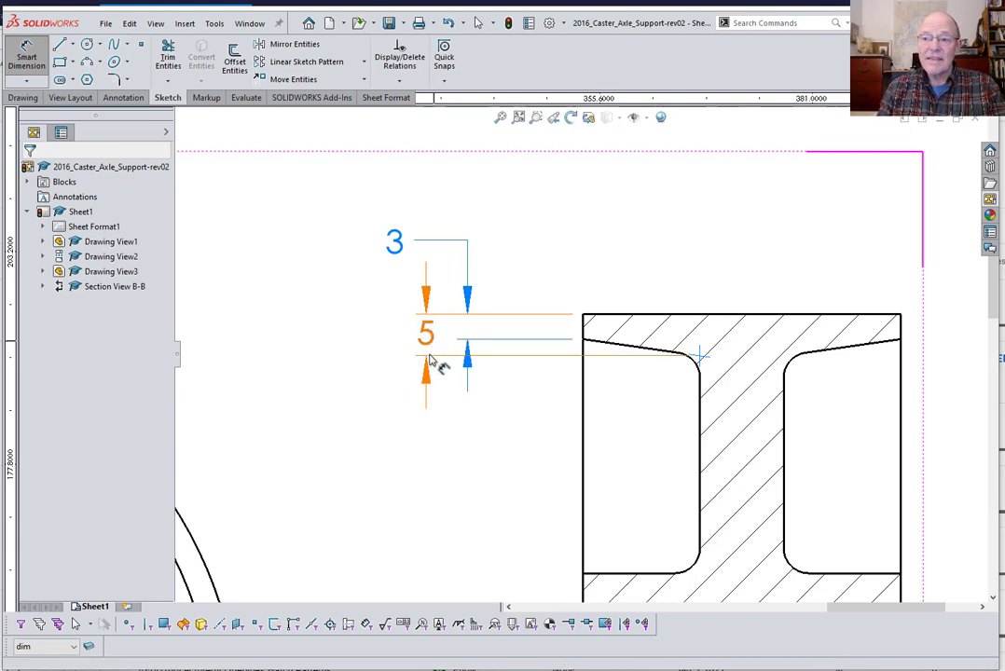
key(Escape)
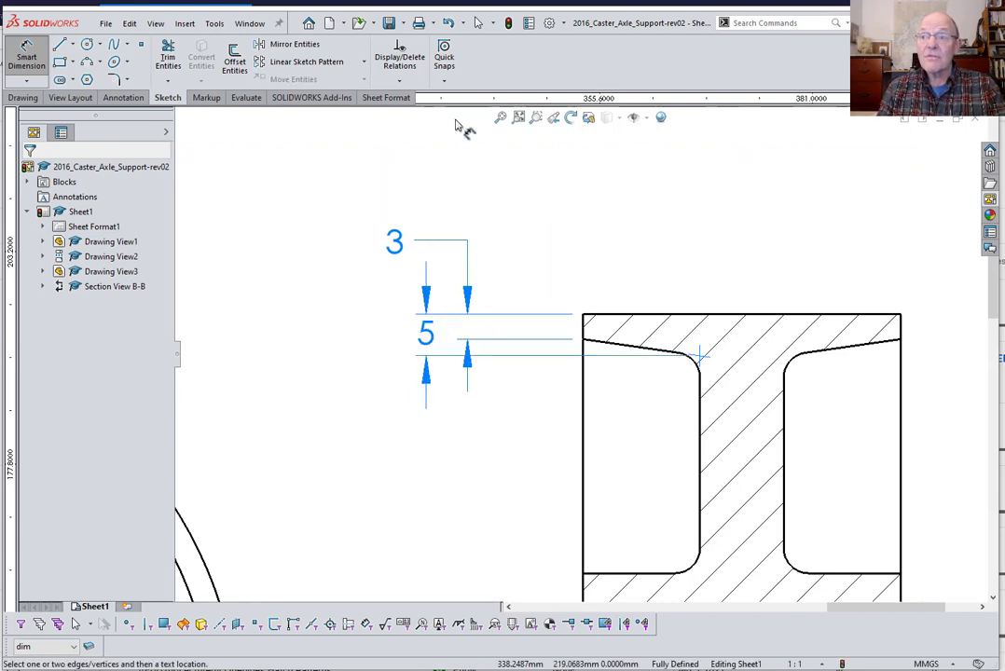
Step: Set the document's dimension text height to 3 mm and the dimension arrowhead length to 3 mm
click(563, 27)
click(573, 42)
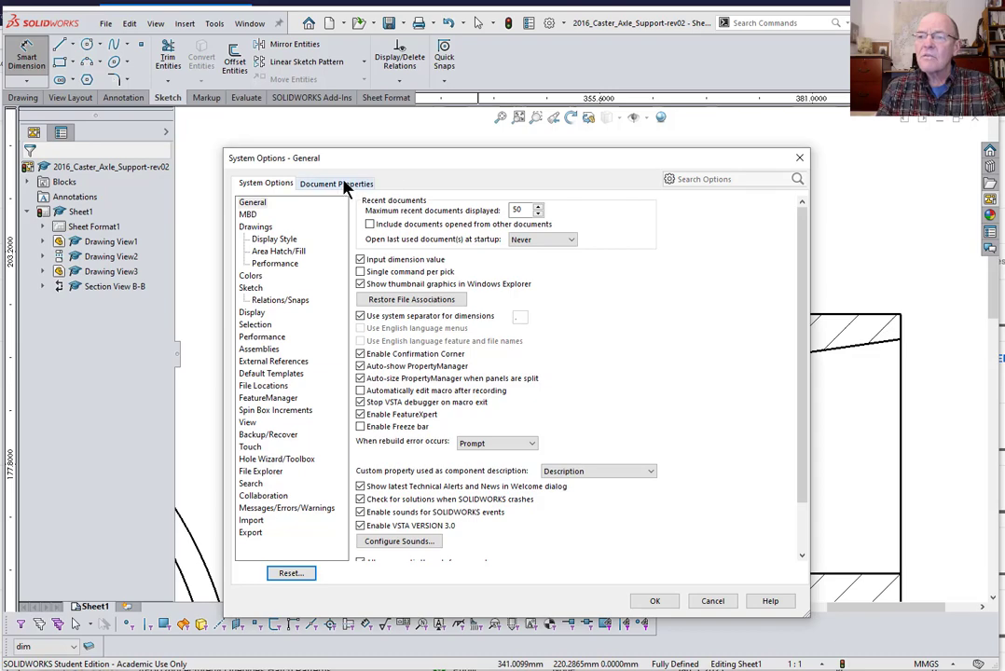
click(343, 184)
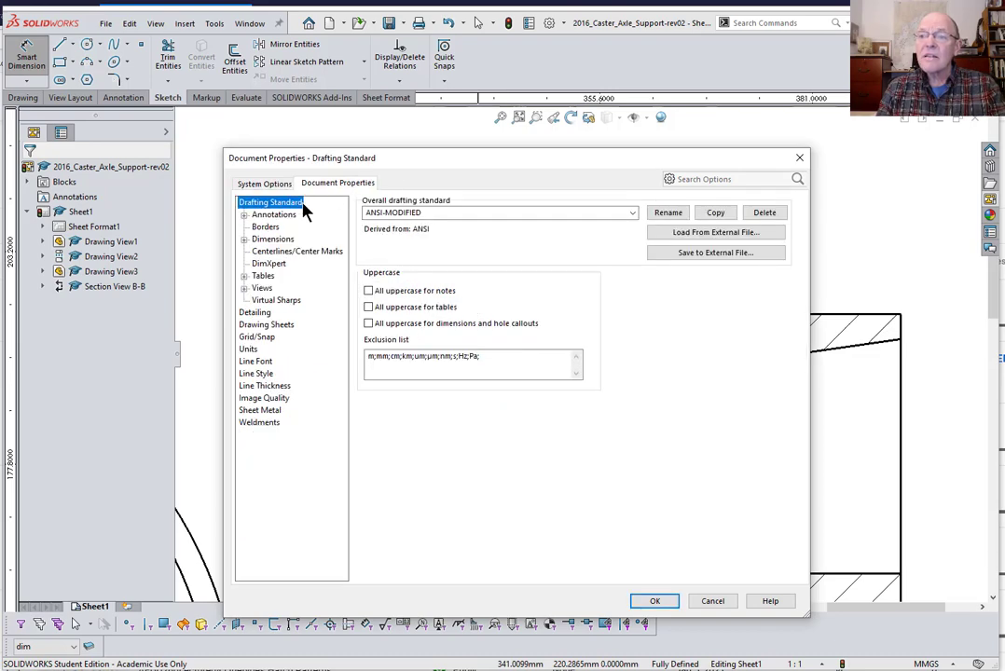
click(271, 240)
click(380, 248)
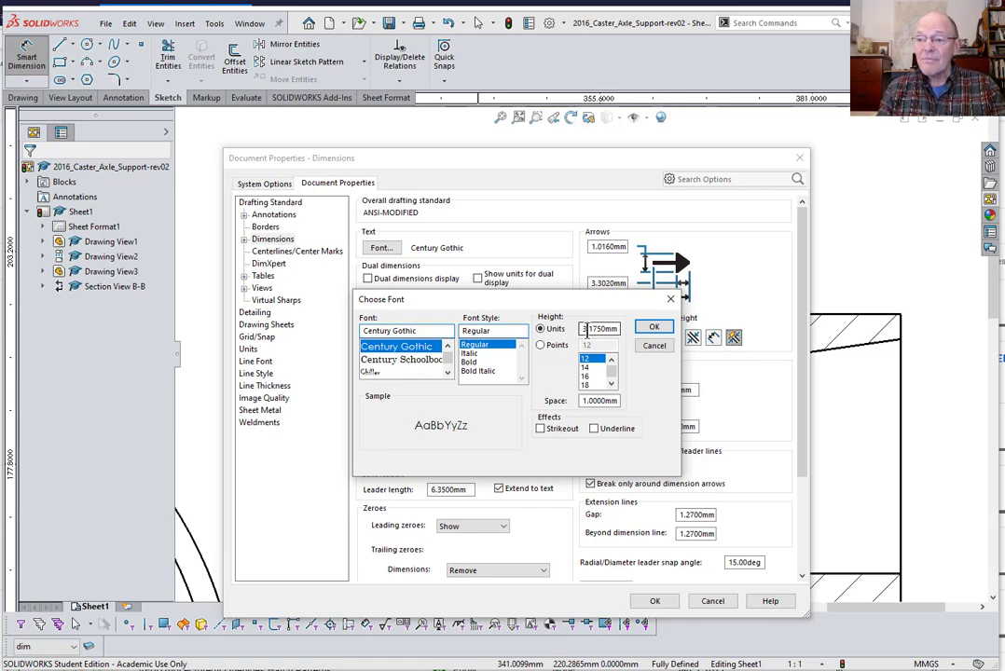
drag(583, 328, 637, 330)
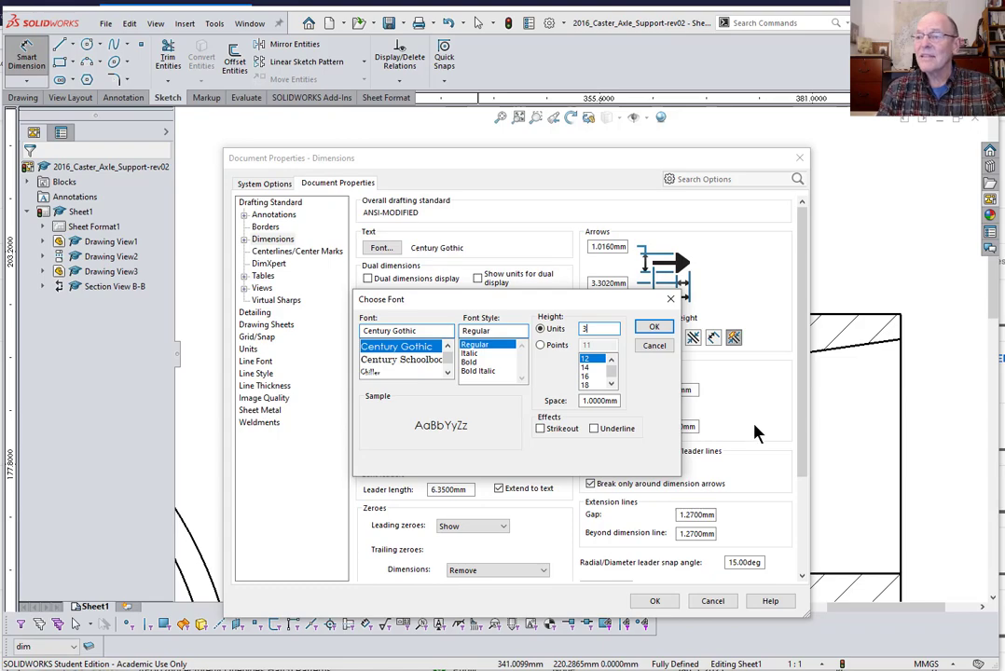
click(655, 327)
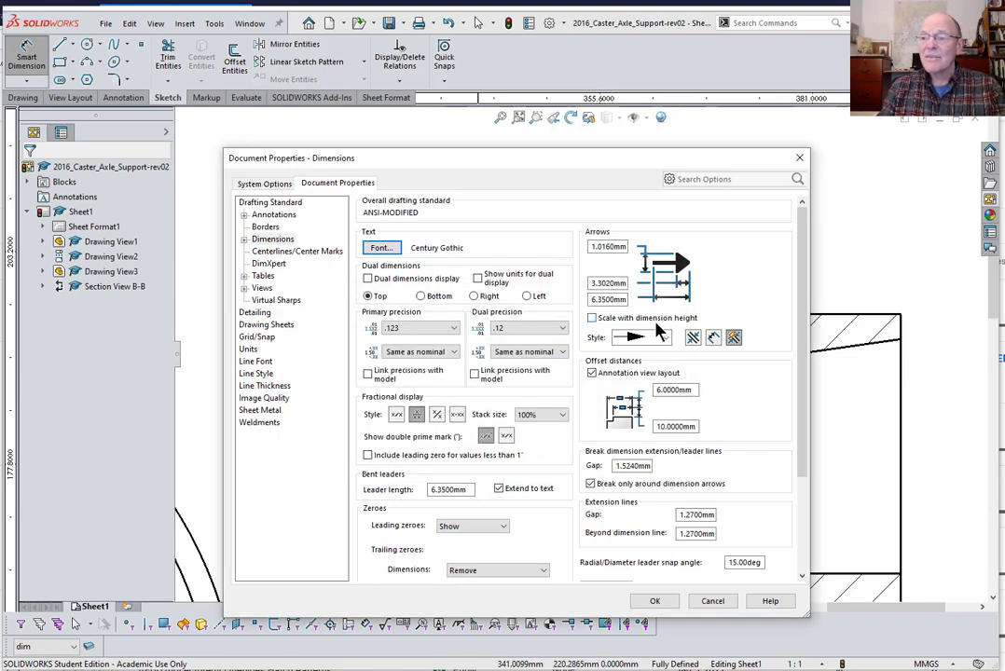
click(590, 283)
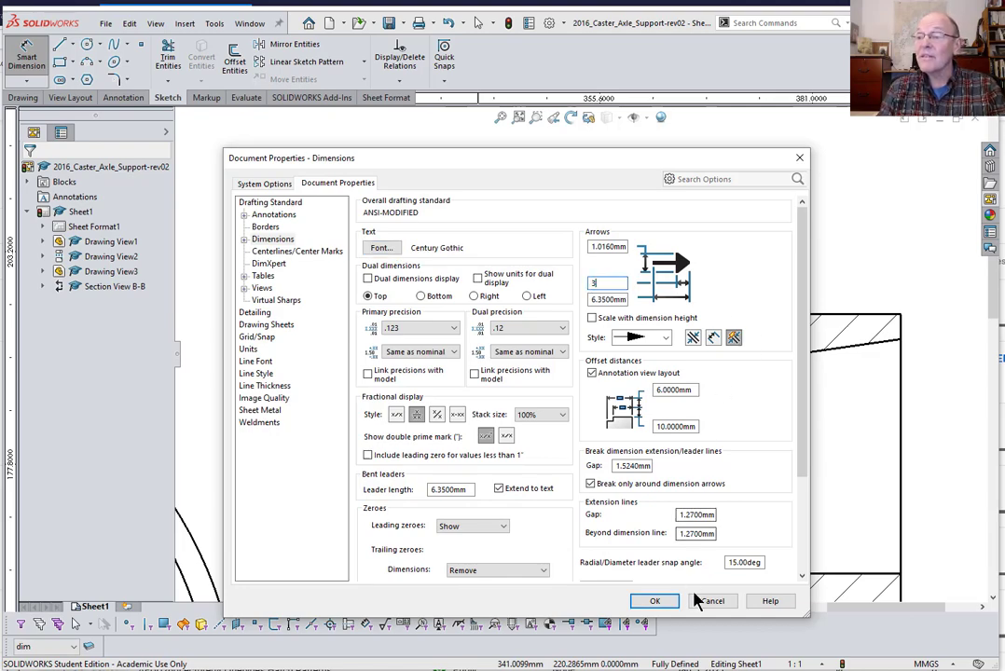
click(655, 602)
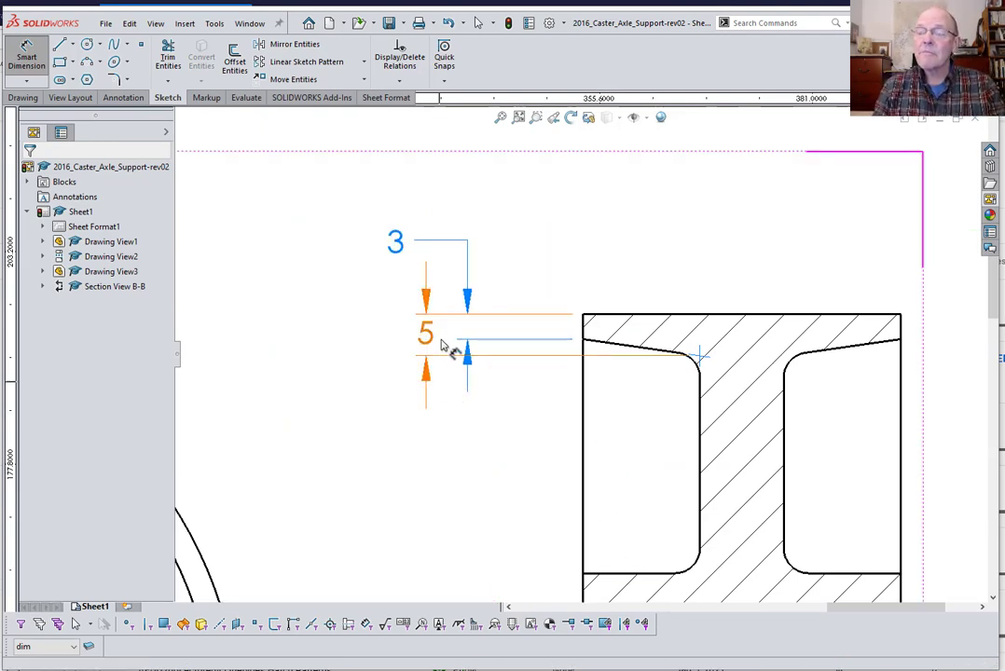
Step: Enable Break Lines on the 5 mm virtual-sharp dimension where it crosses the rim thickness dimension's arrow, using the document gap
scroll(449, 347, down, 5)
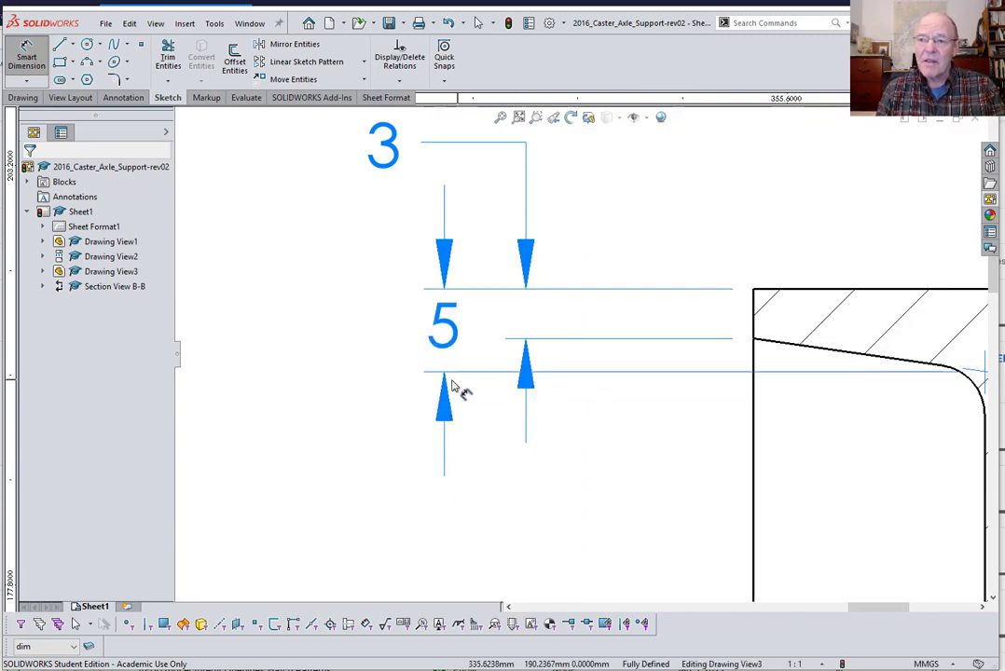
click(444, 406)
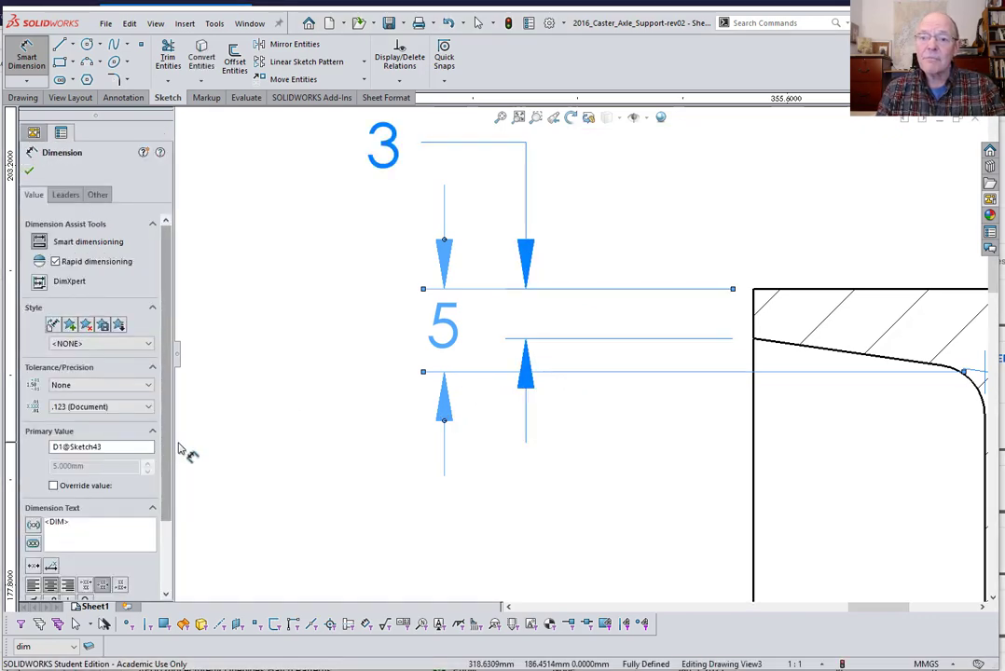
drag(168, 451, 169, 550)
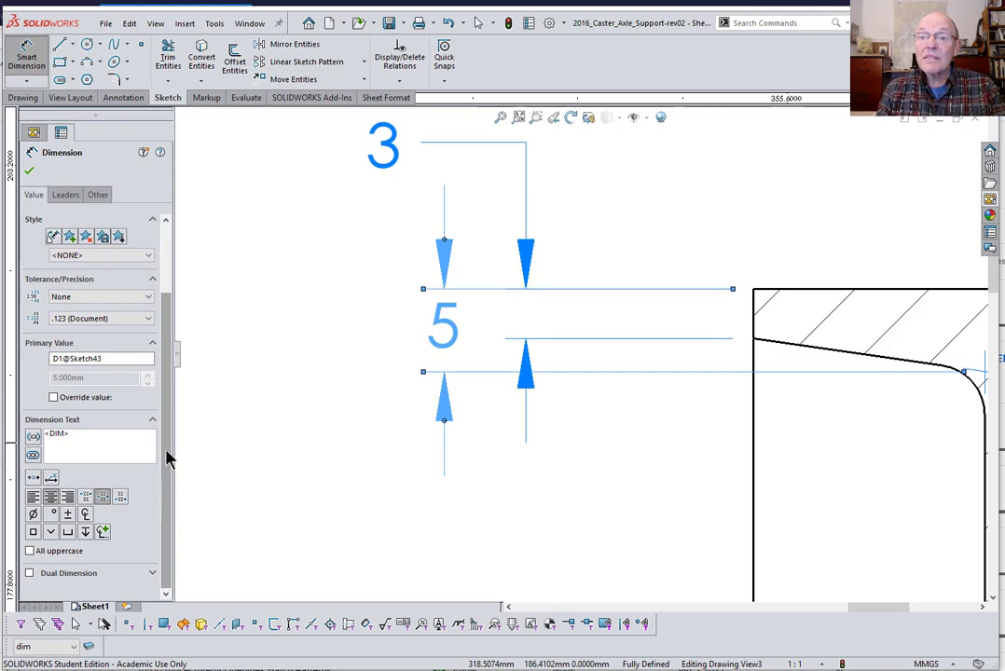
scroll(171, 422, up, 3)
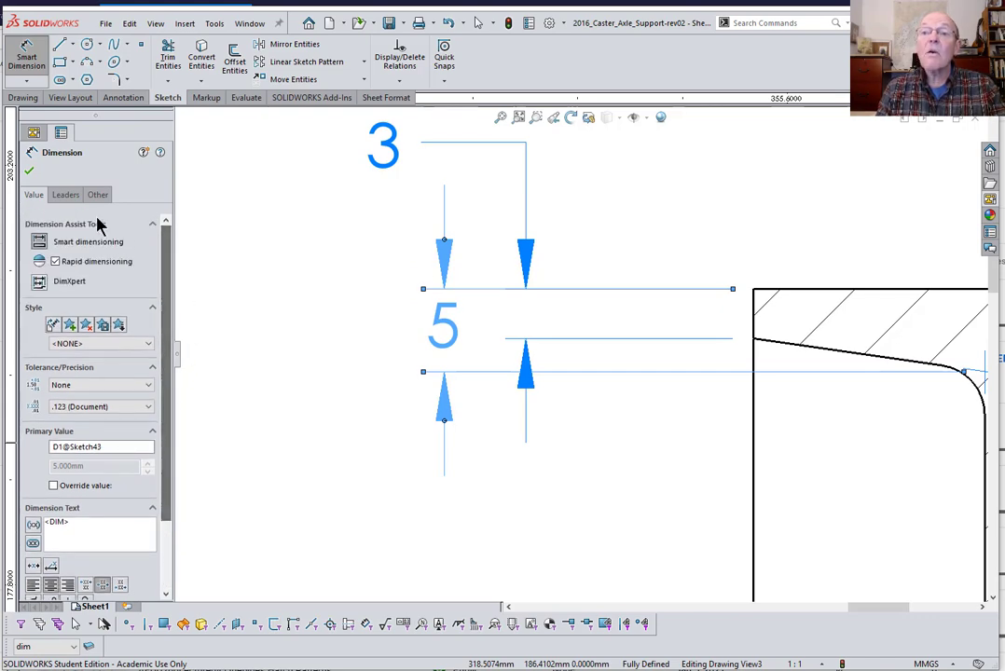
click(75, 195)
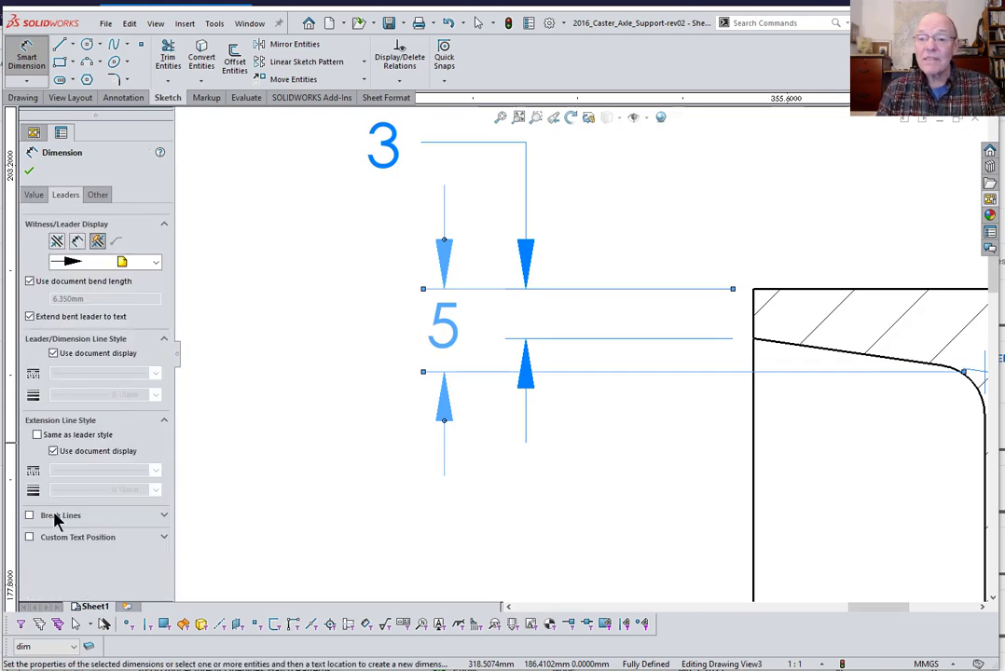
click(29, 516)
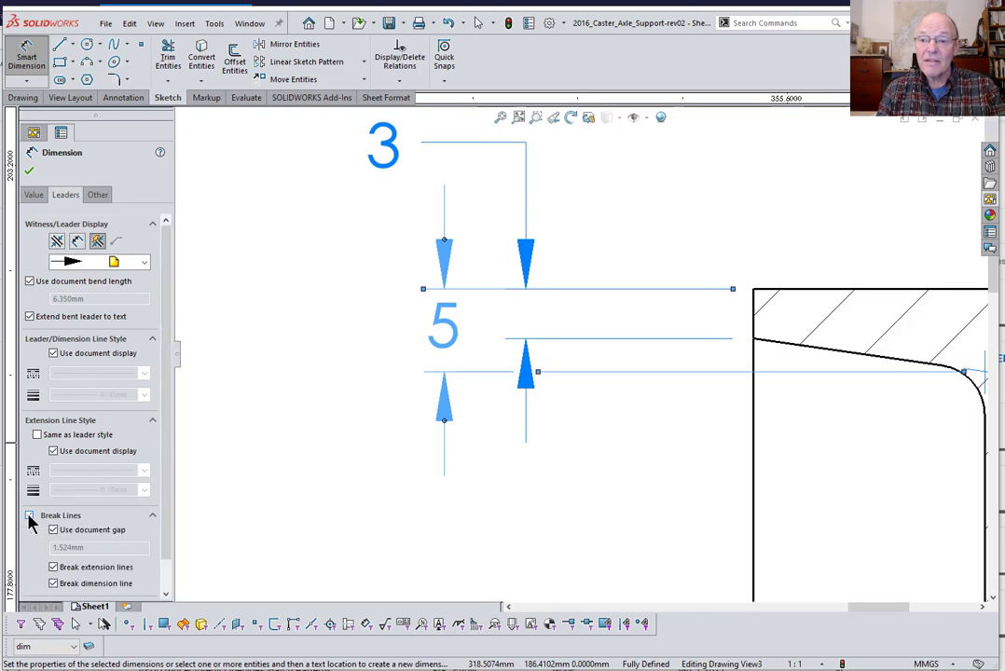
click(30, 174)
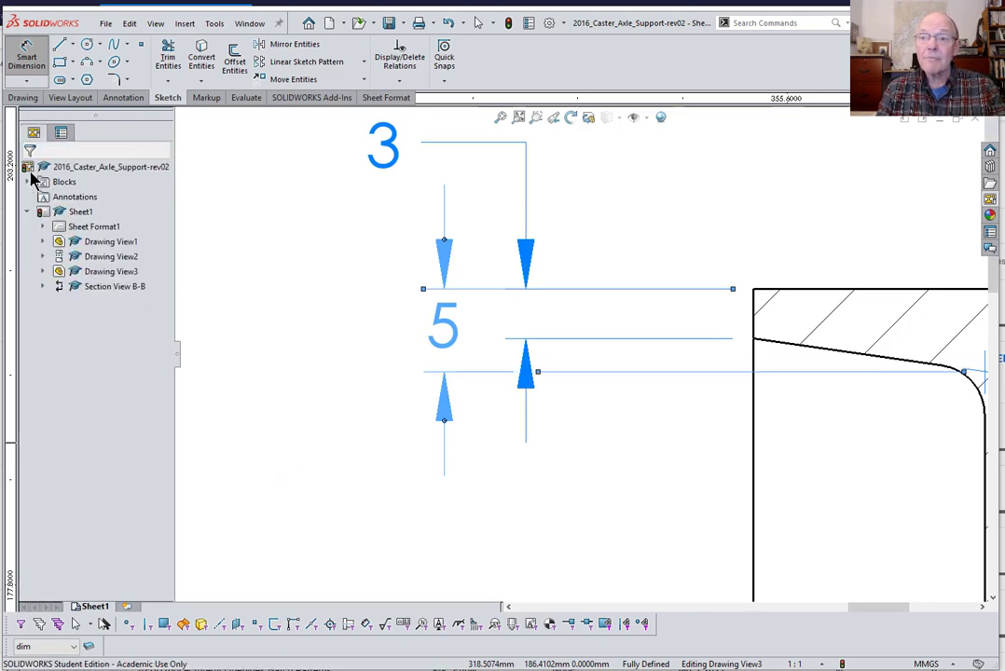